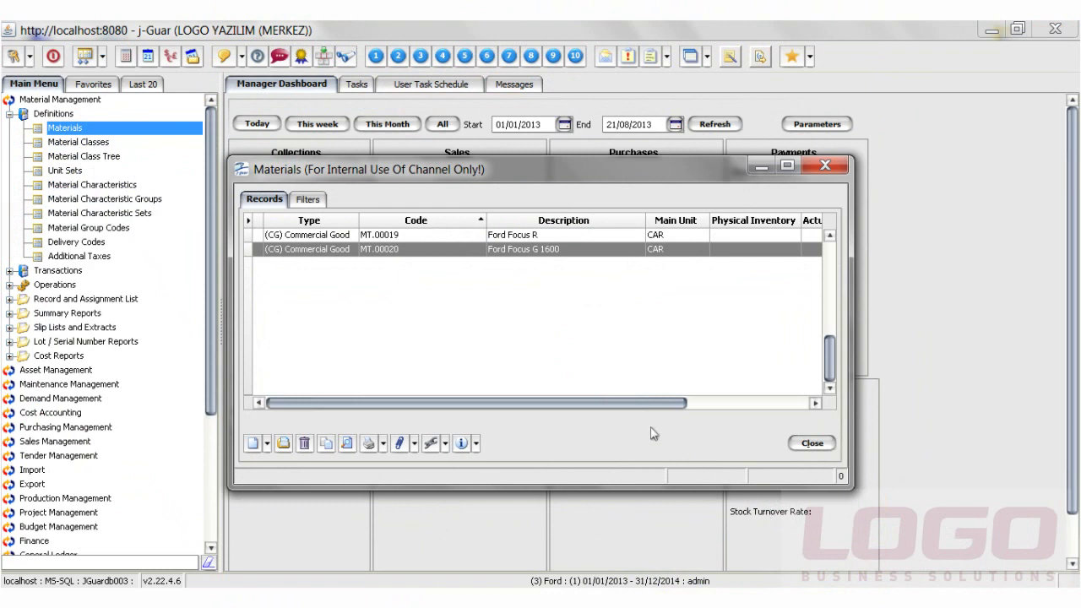
Change the description of material MT.00019 to "Ford Focus R 1600 auto" and save the record
click(380, 238)
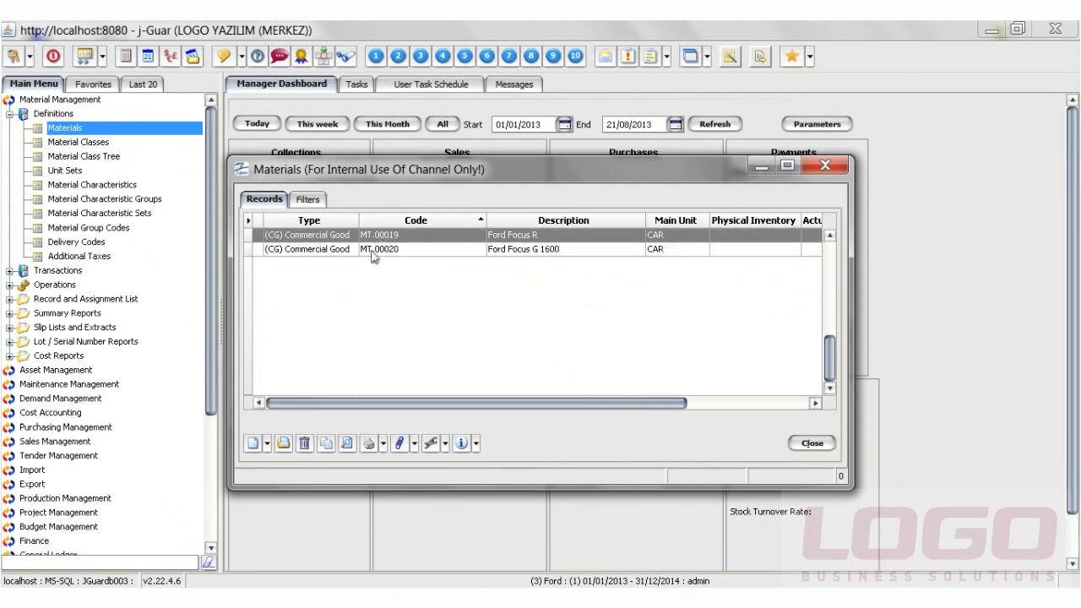
click(283, 444)
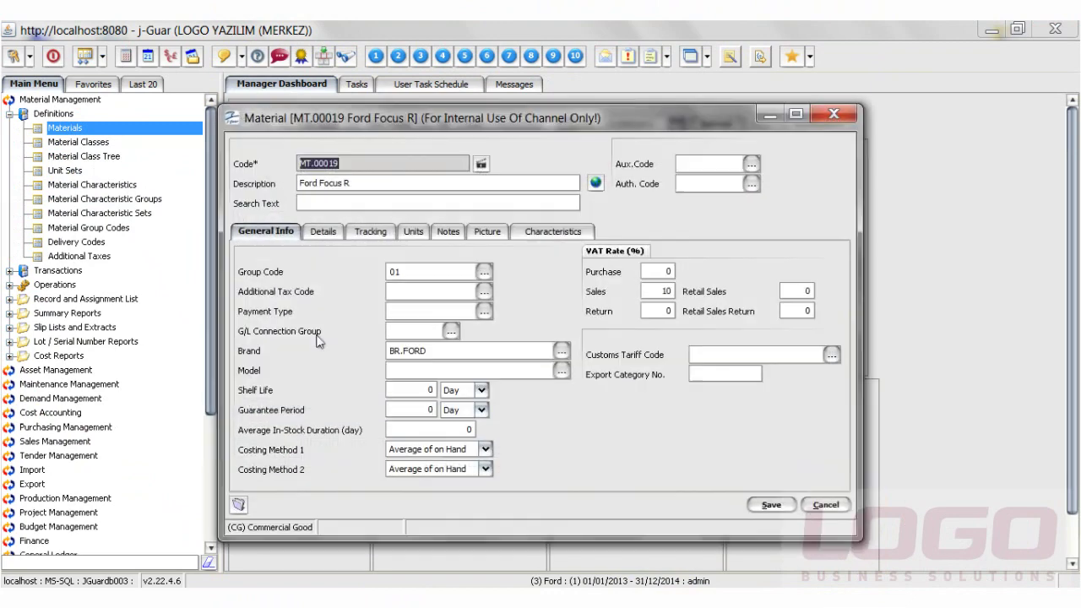
click(354, 191)
click(354, 191)
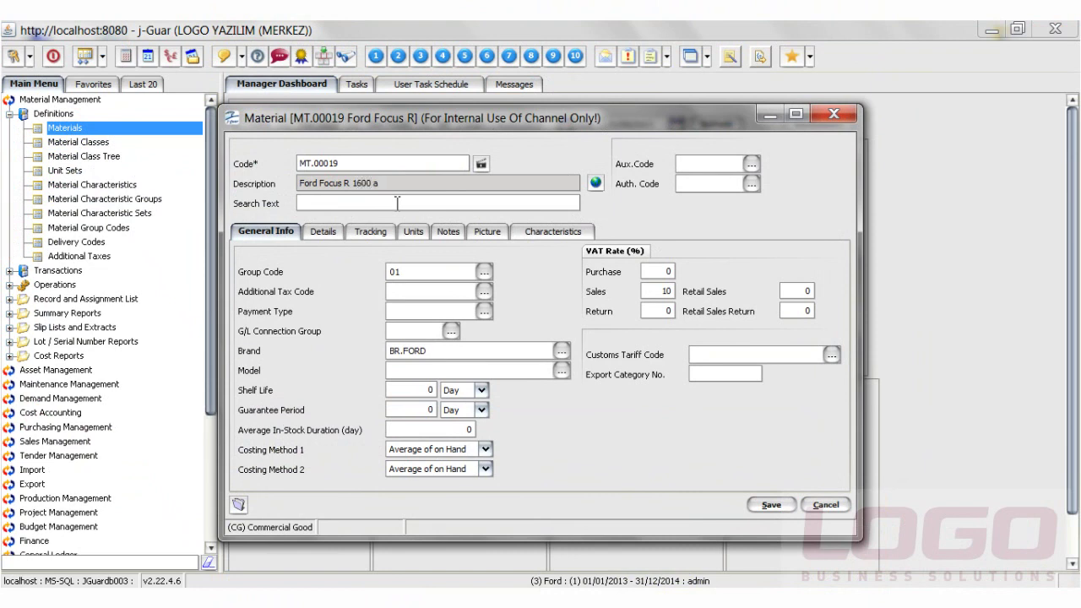
click(768, 505)
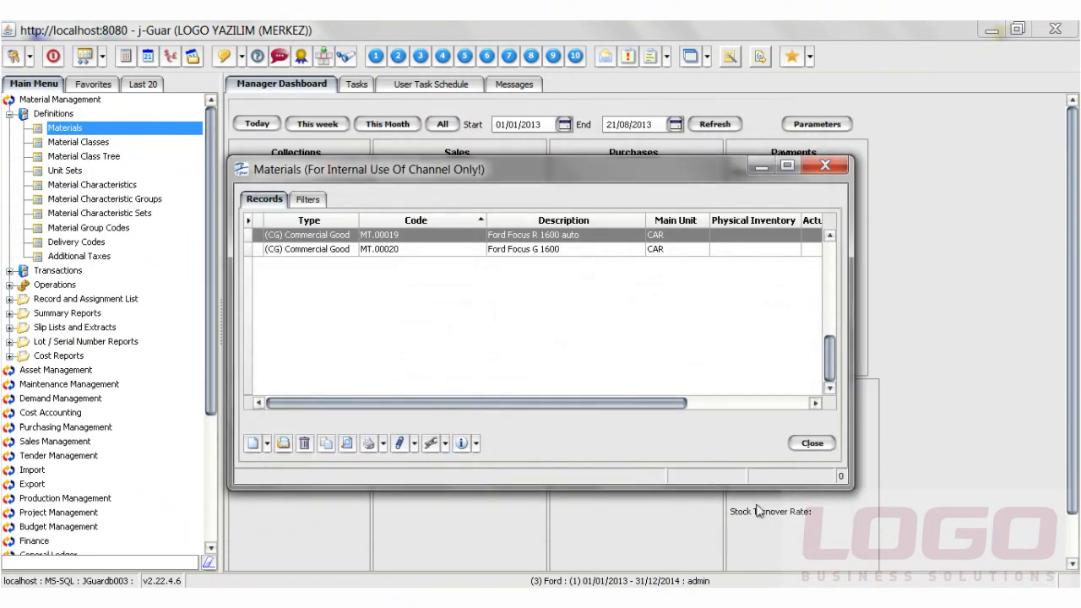
Change the description of material MT.00020 to "Ford Focus G 1600 auto" and save the record
click(403, 249)
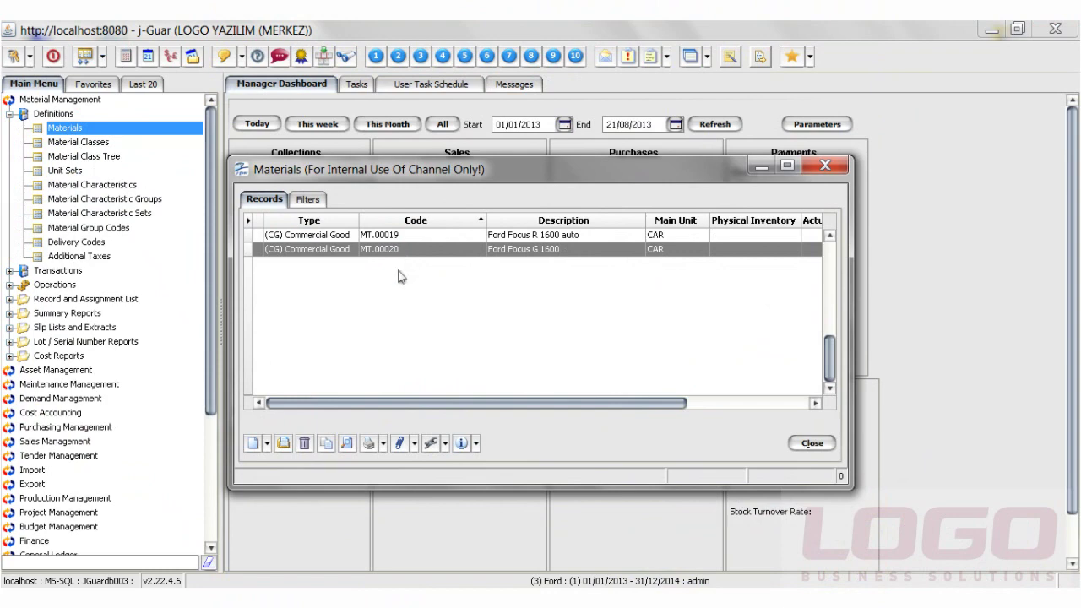
click(283, 442)
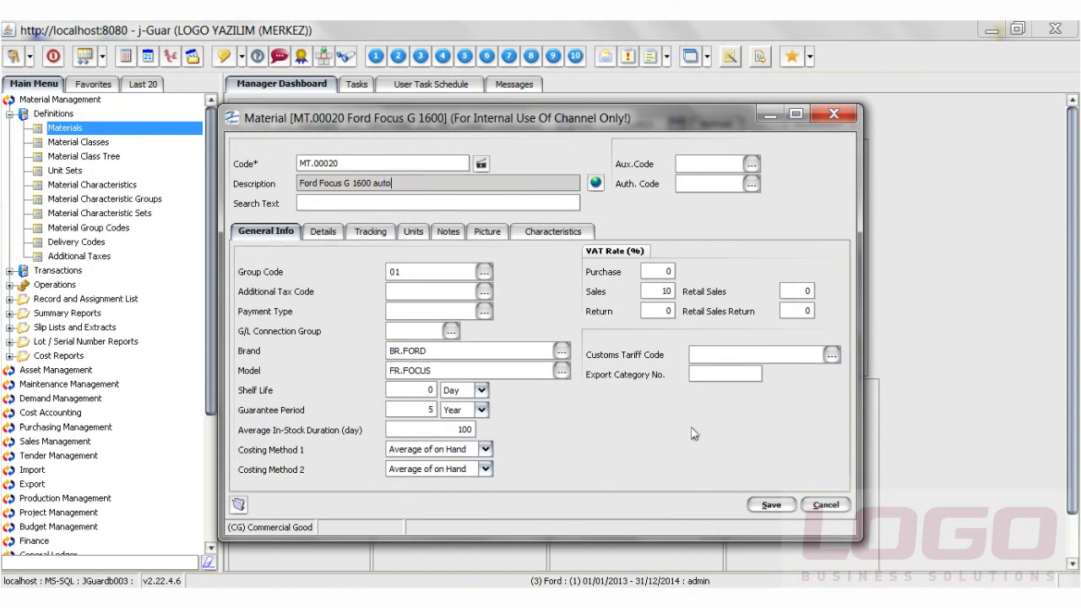
click(769, 504)
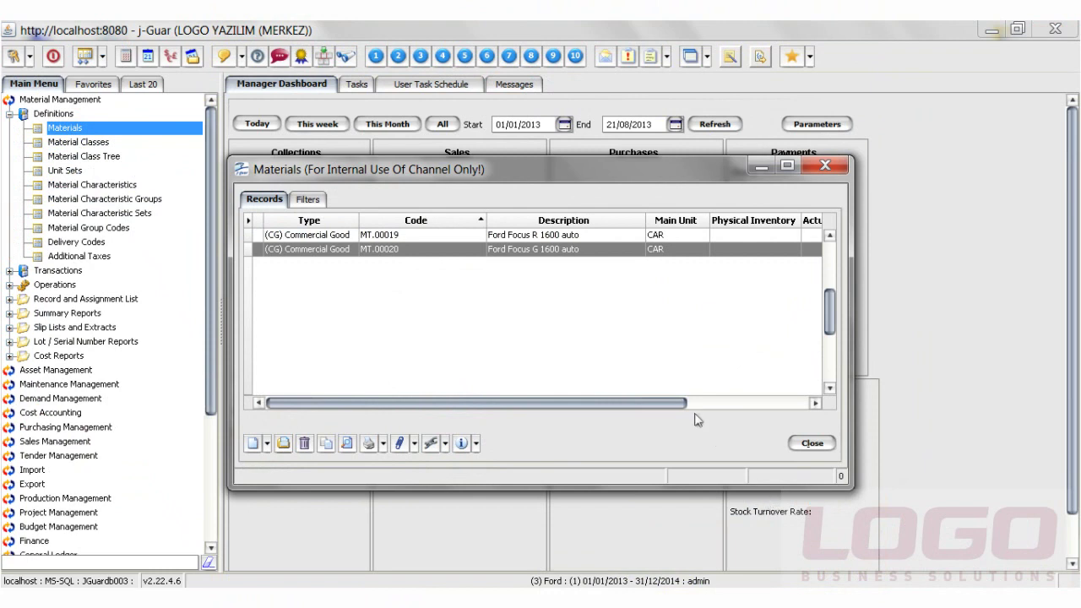
click(394, 237)
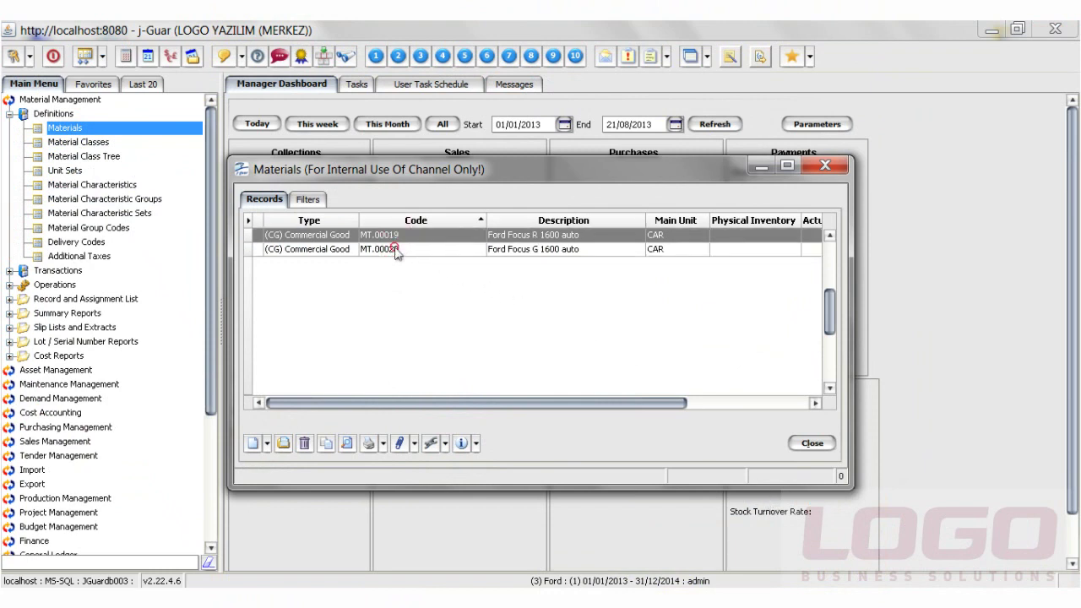
click(397, 251)
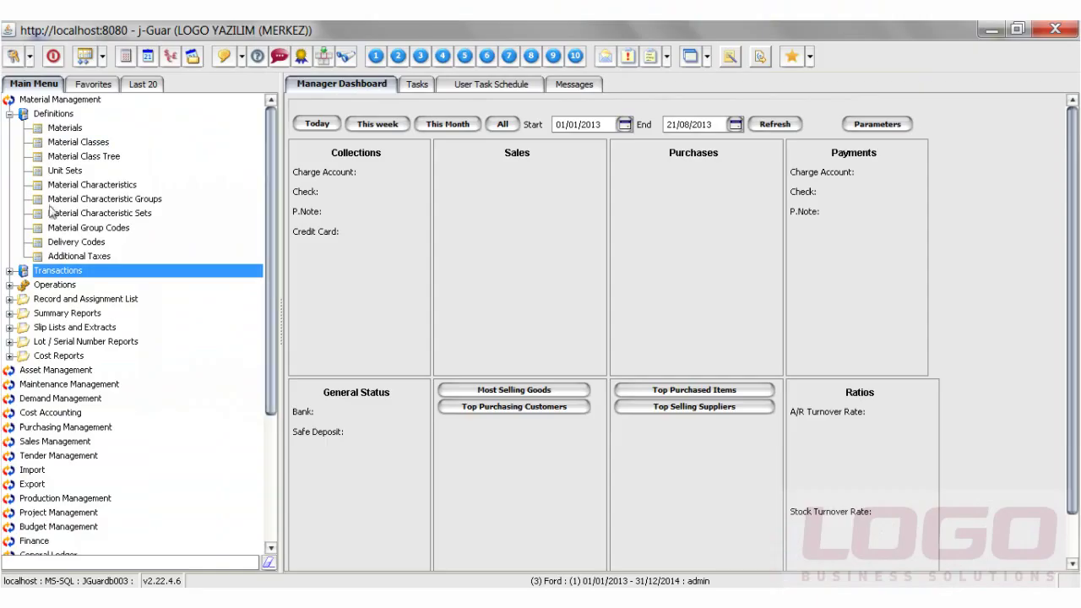
Create a new material slip of type (14) Period Opening from the material transactions
double_click(53, 274)
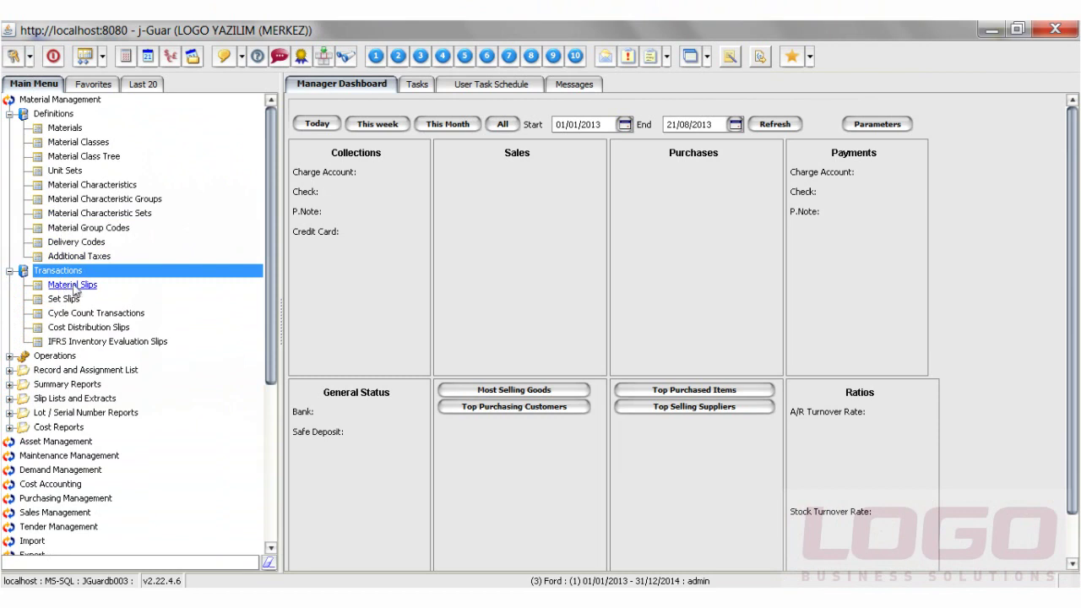
click(75, 290)
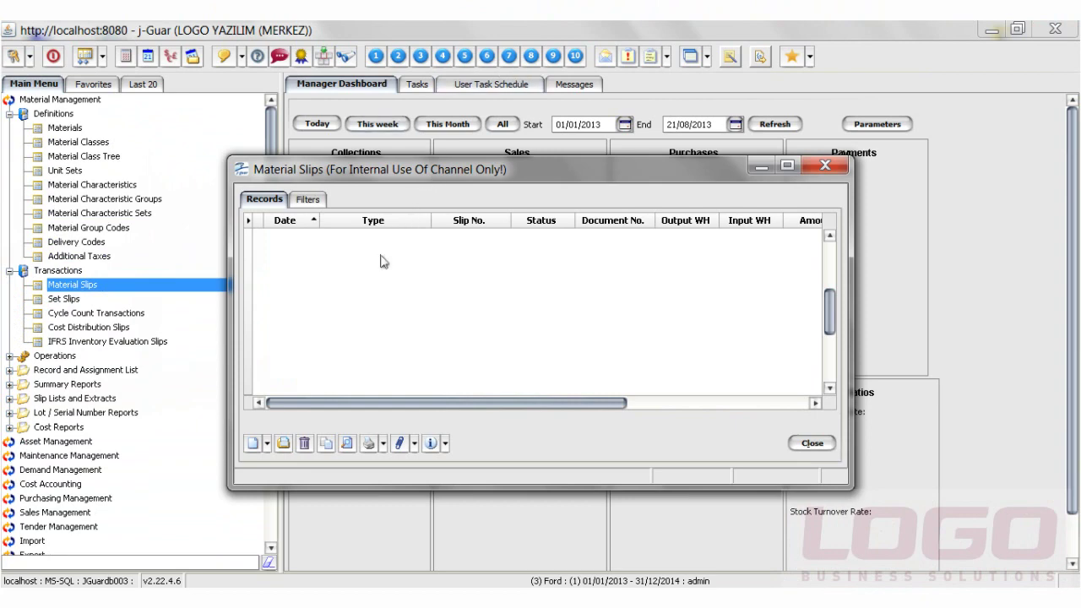
click(267, 443)
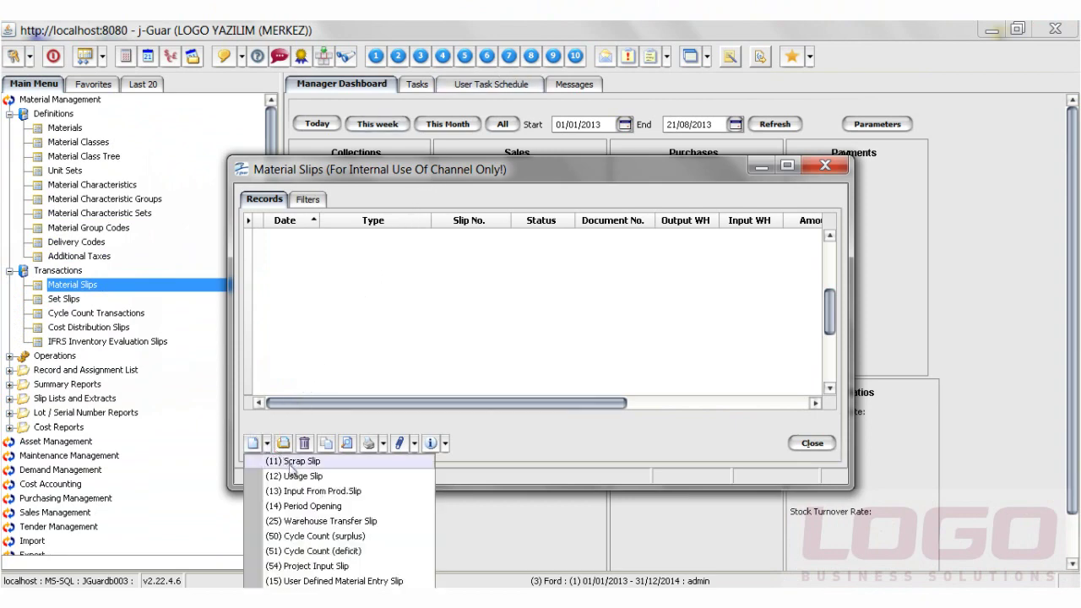
click(319, 506)
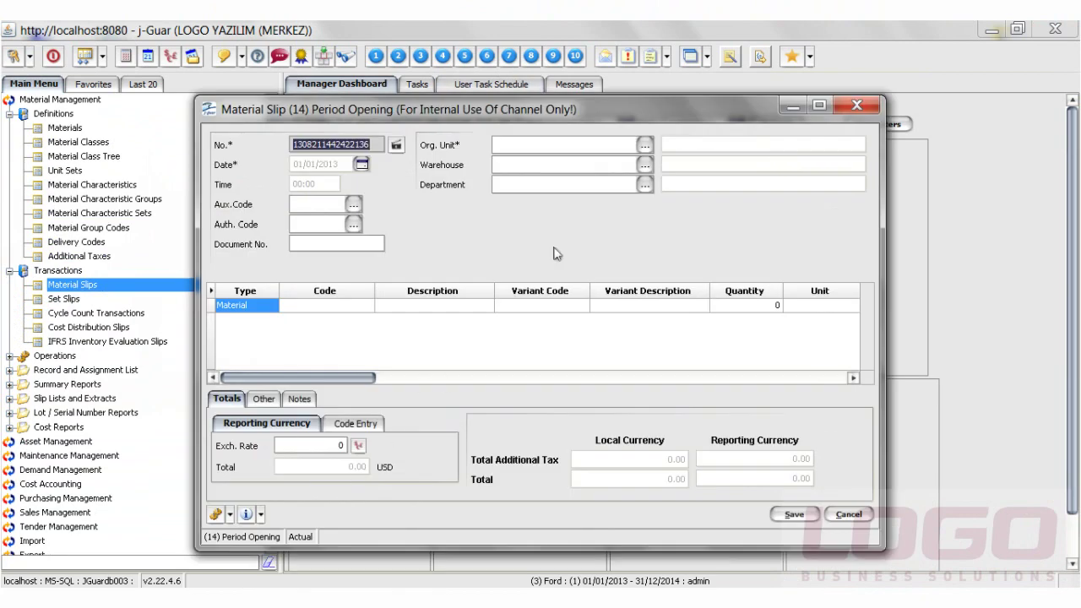
Set the slip's organizational unit to 01, the Instanbul Sub. subsidiary
click(645, 144)
click(439, 216)
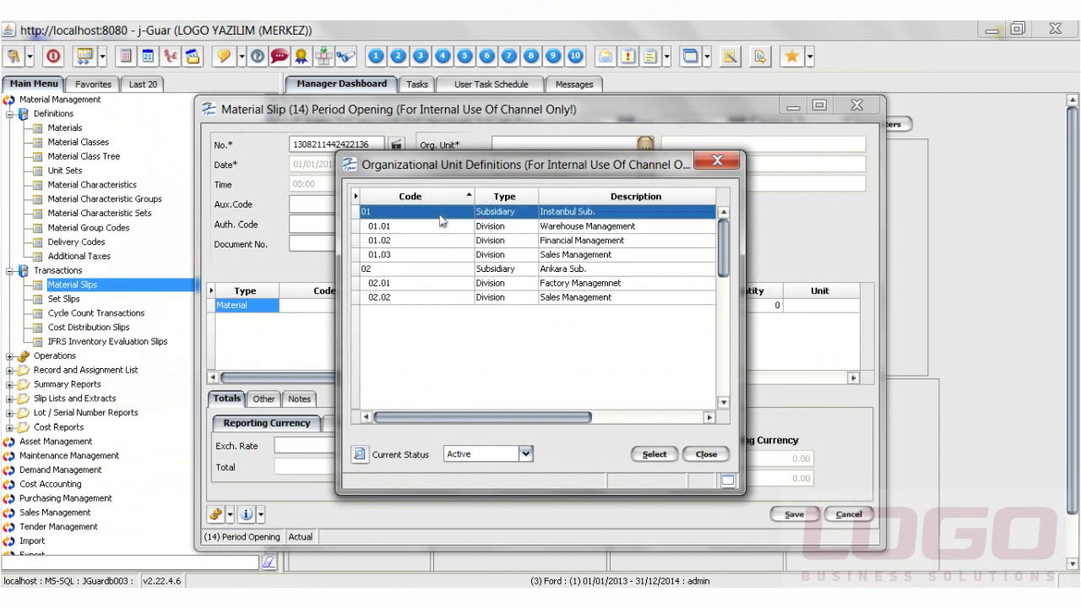
double_click(439, 216)
Set the slip's warehouse to 01.03.01 Showroom Warehouse and its department to 02 Showroom Sales
click(645, 163)
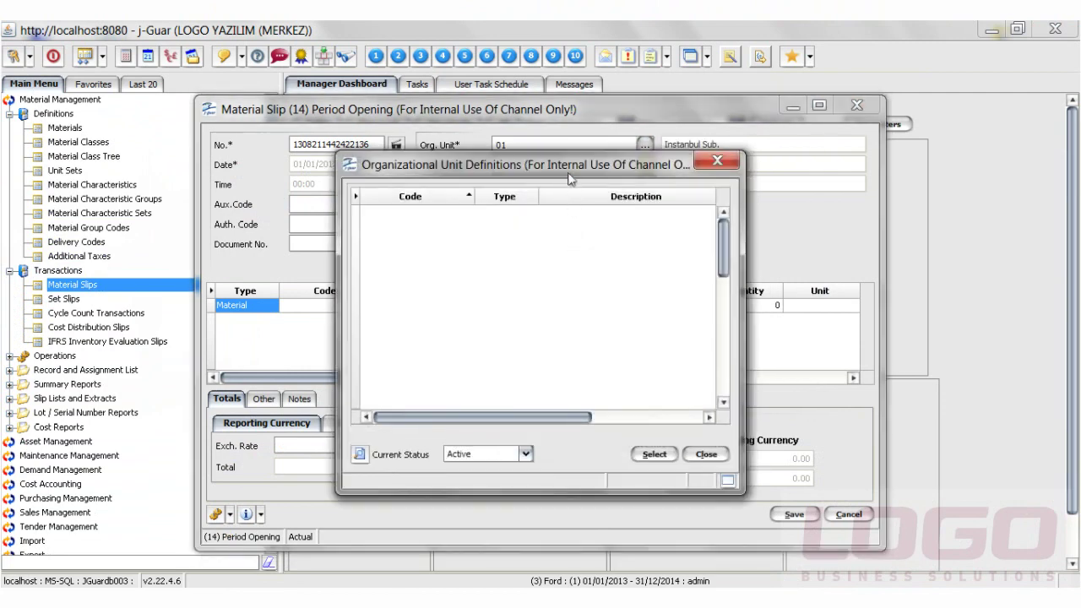
drag(567, 168, 530, 220)
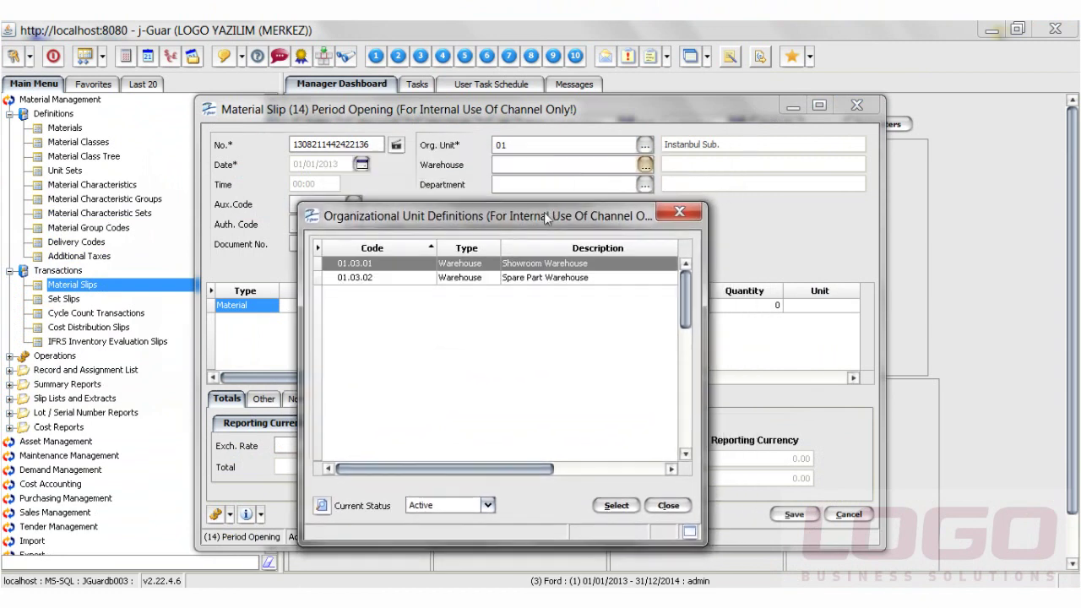
click(538, 277)
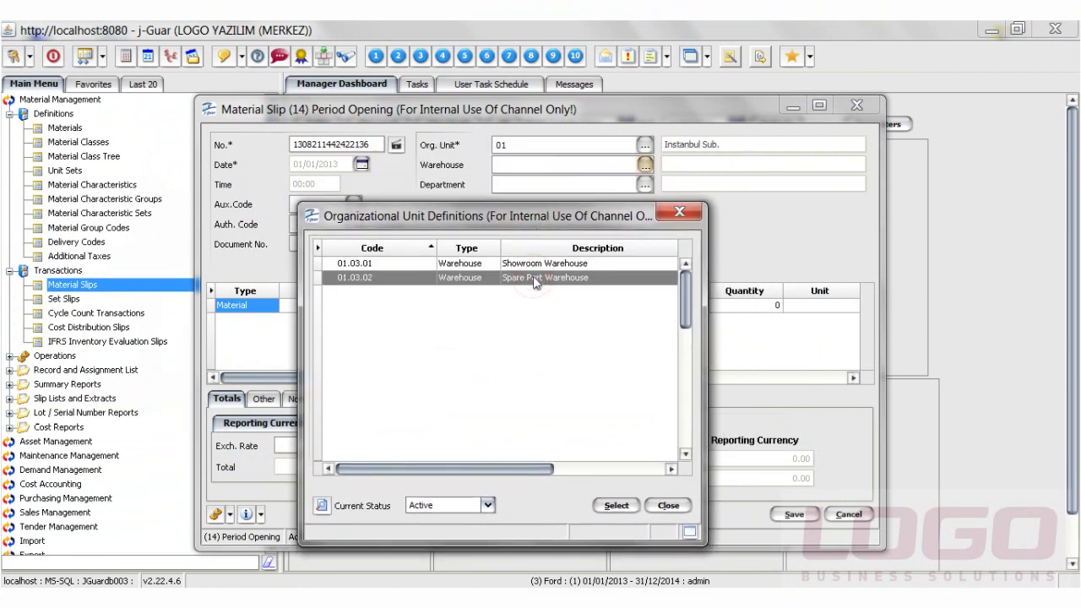
click(527, 265)
double_click(527, 265)
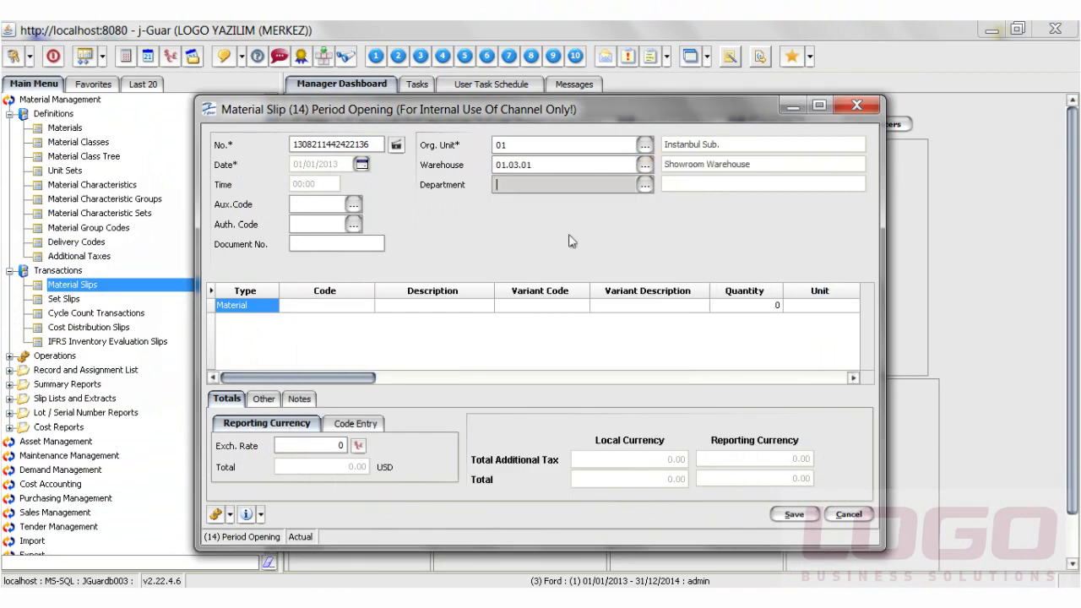
click(645, 185)
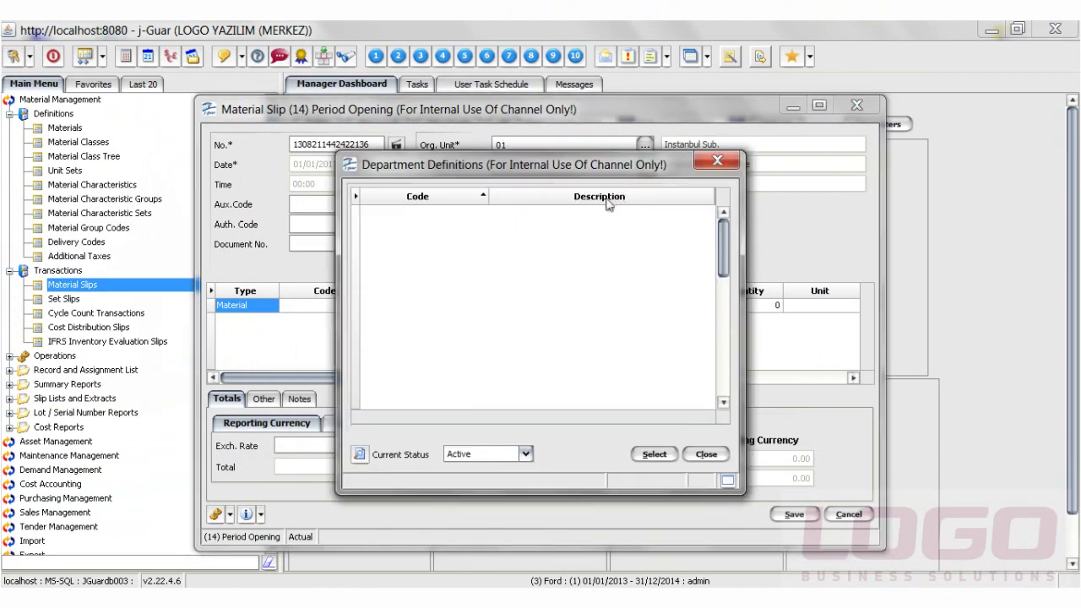
double_click(516, 232)
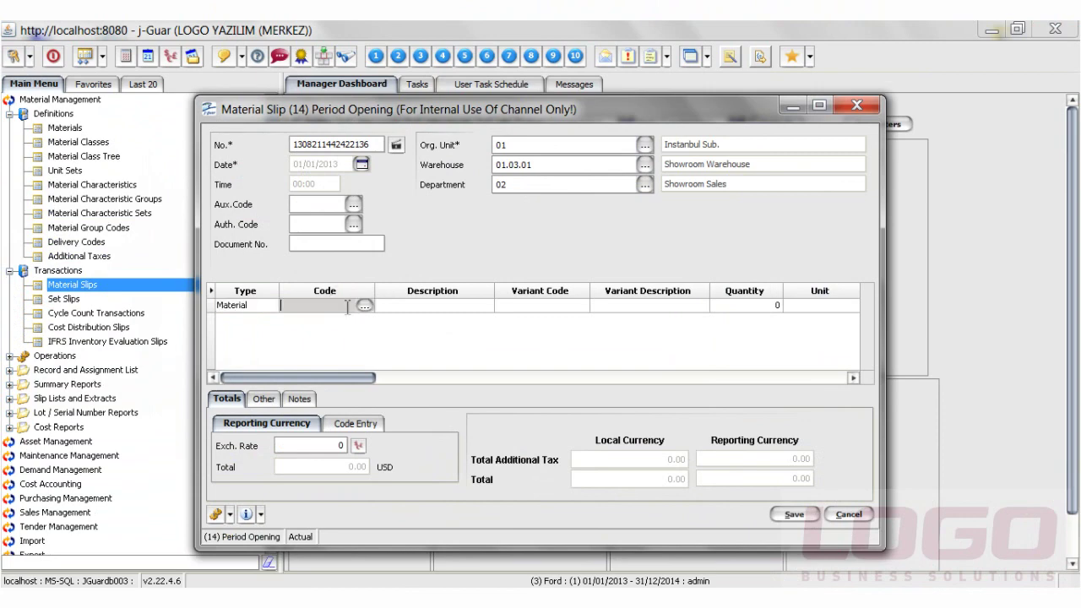
Add materials MT.00019 Ford Focus R 1600 auto and MT.00021 Ford Eco Sport B 2000 Auto as slip lines
click(365, 305)
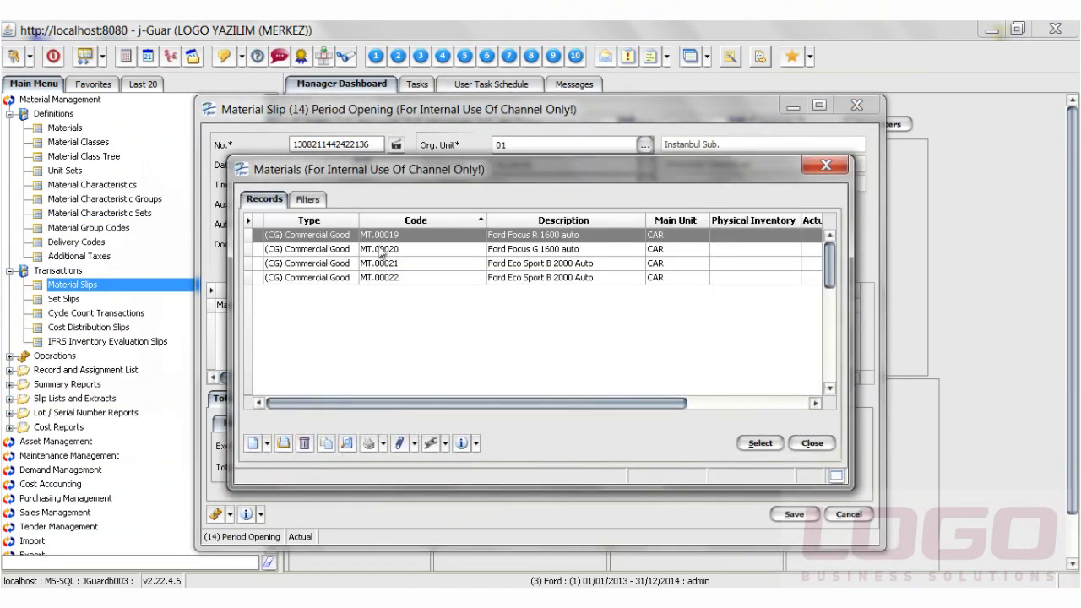
double_click(380, 235)
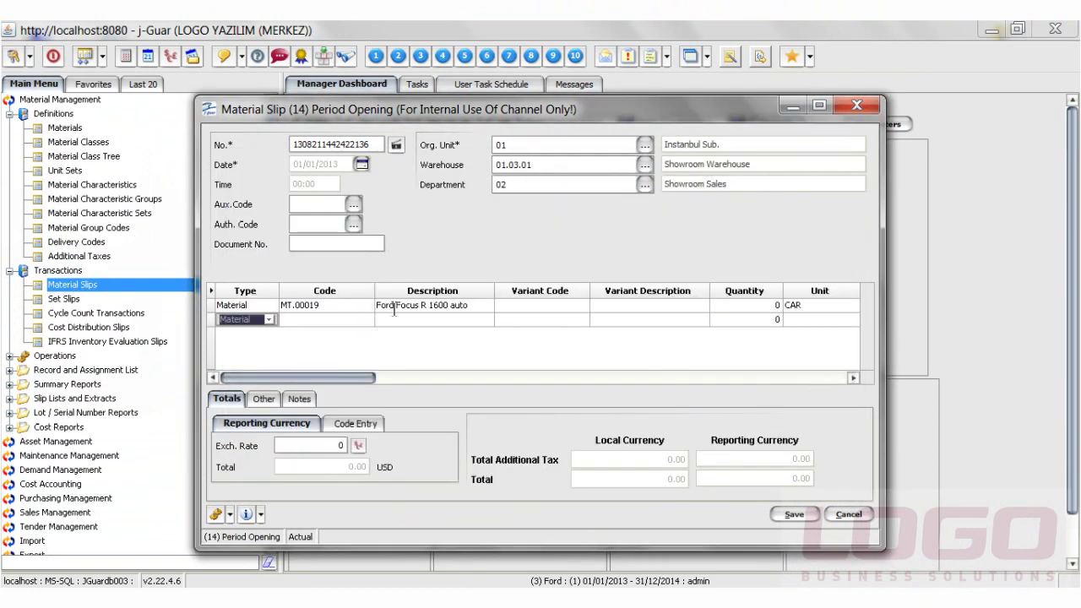
click(364, 321)
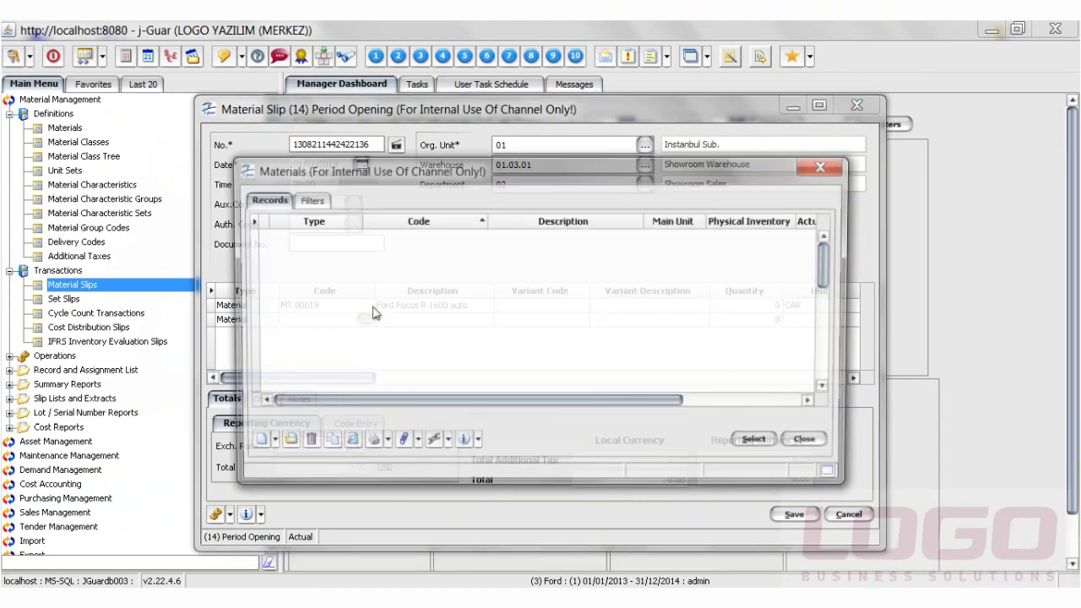
click(391, 252)
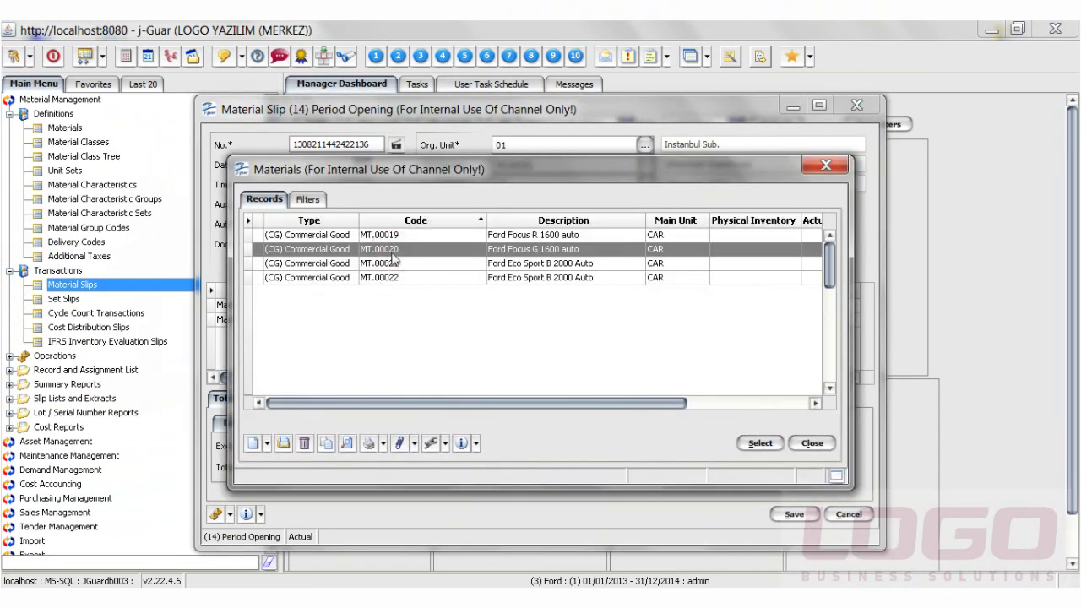
click(395, 264)
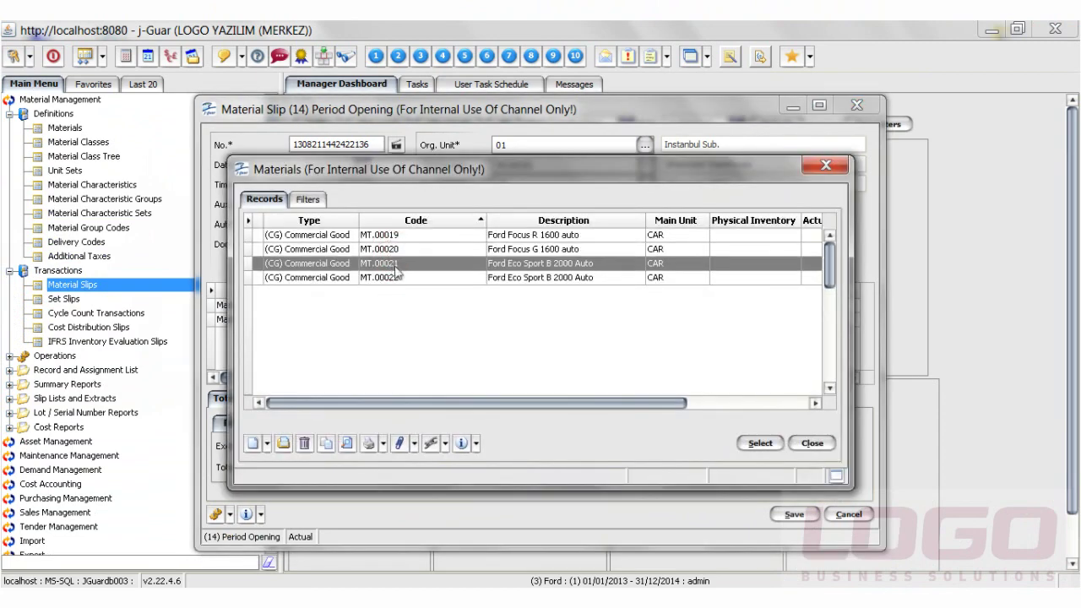
double_click(395, 268)
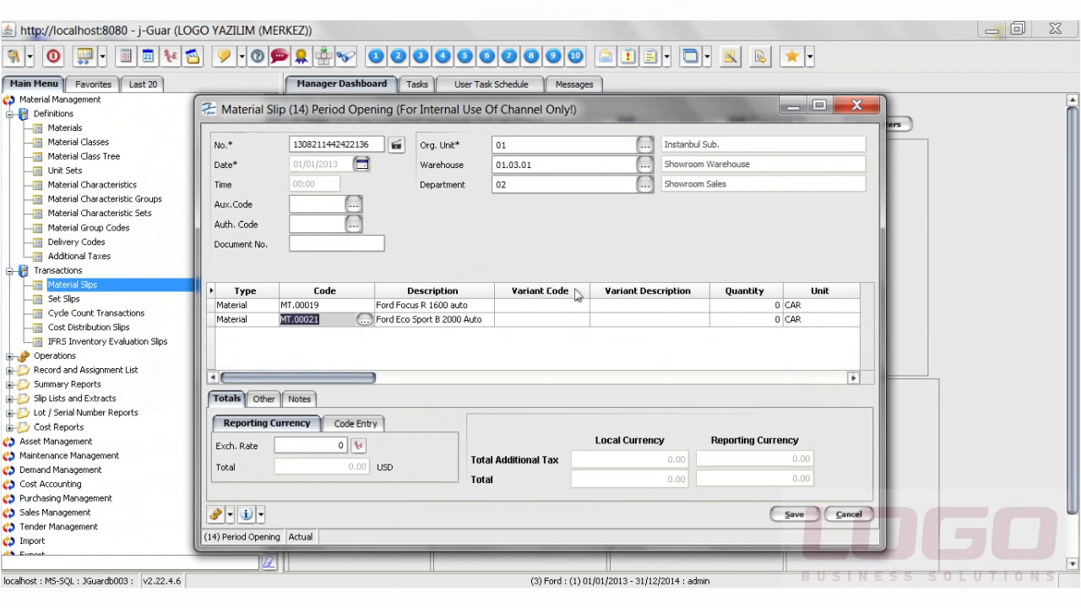
Set the quantity of both material lines to 1
click(734, 307)
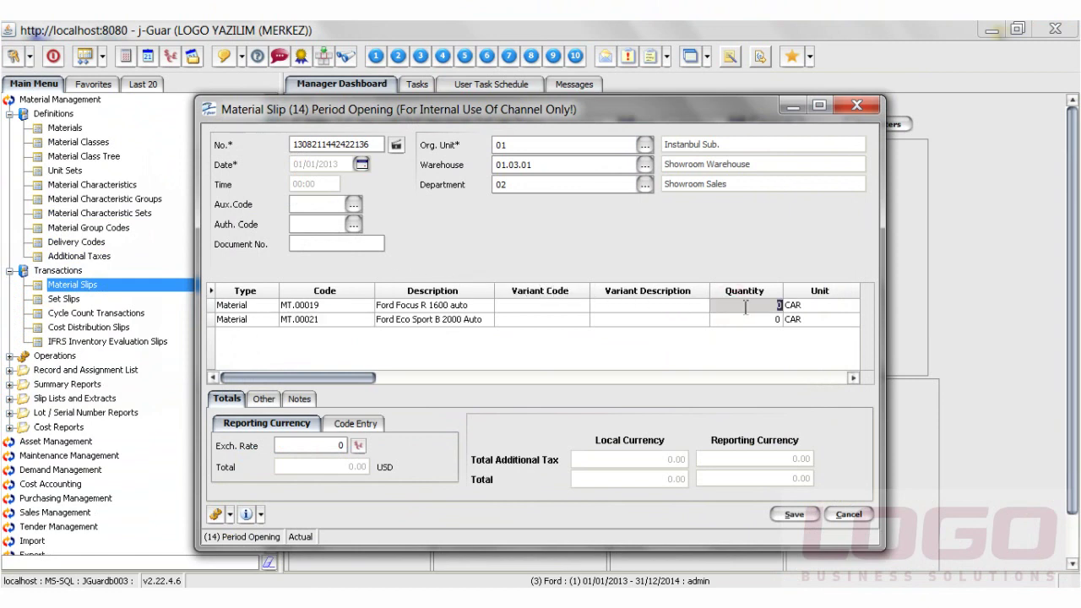
click(756, 319)
text(1)
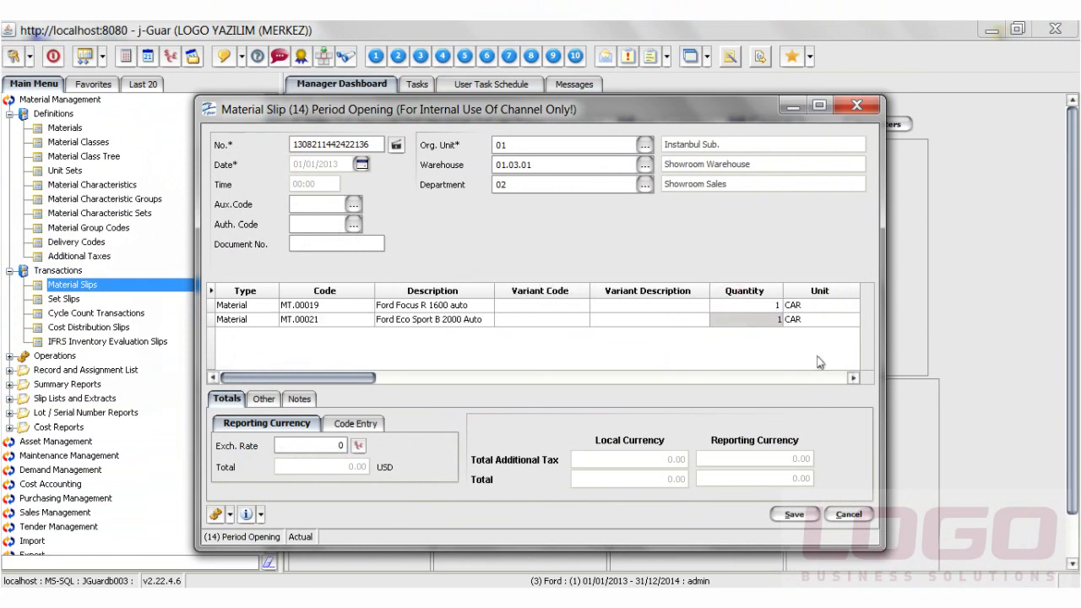
Enter unit prices of 55,000 for the MT.00019 line and 40,000 for the MT.00021 line
click(851, 377)
click(852, 378)
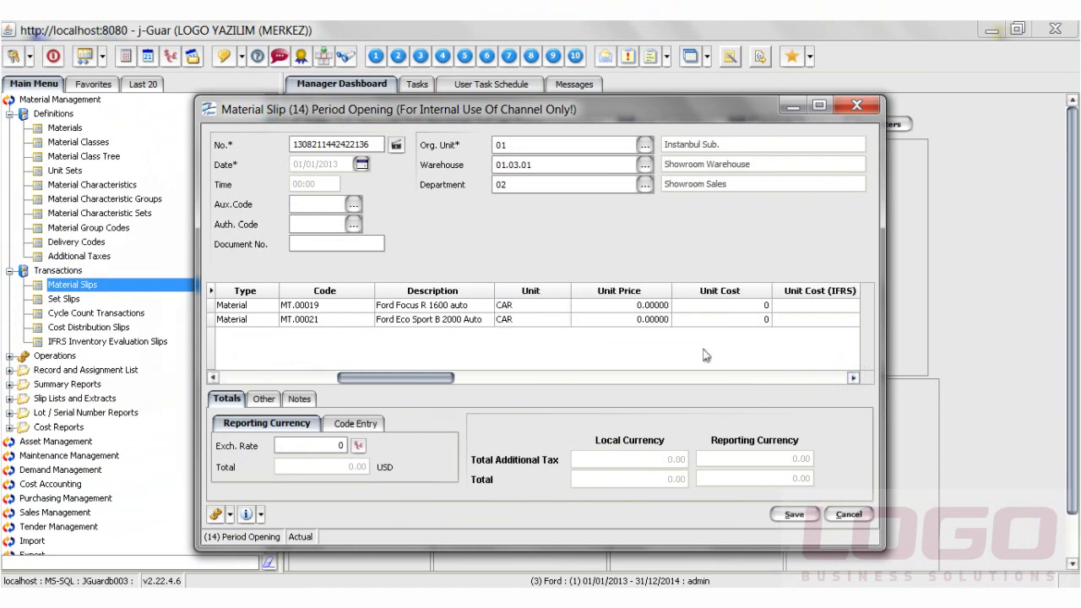
click(608, 318)
click(623, 305)
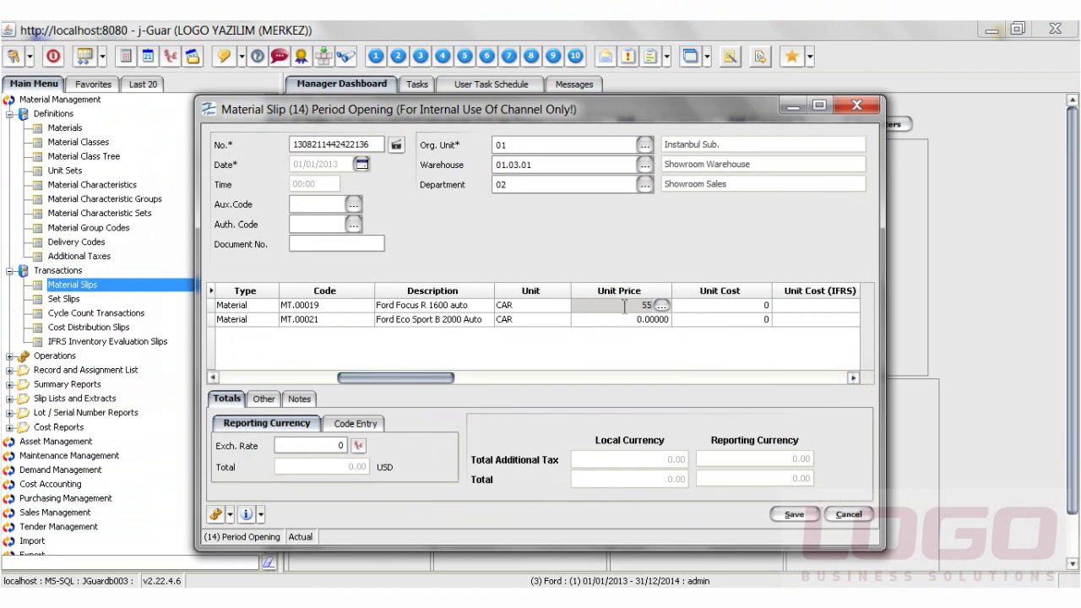
text(55,000)
click(630, 321)
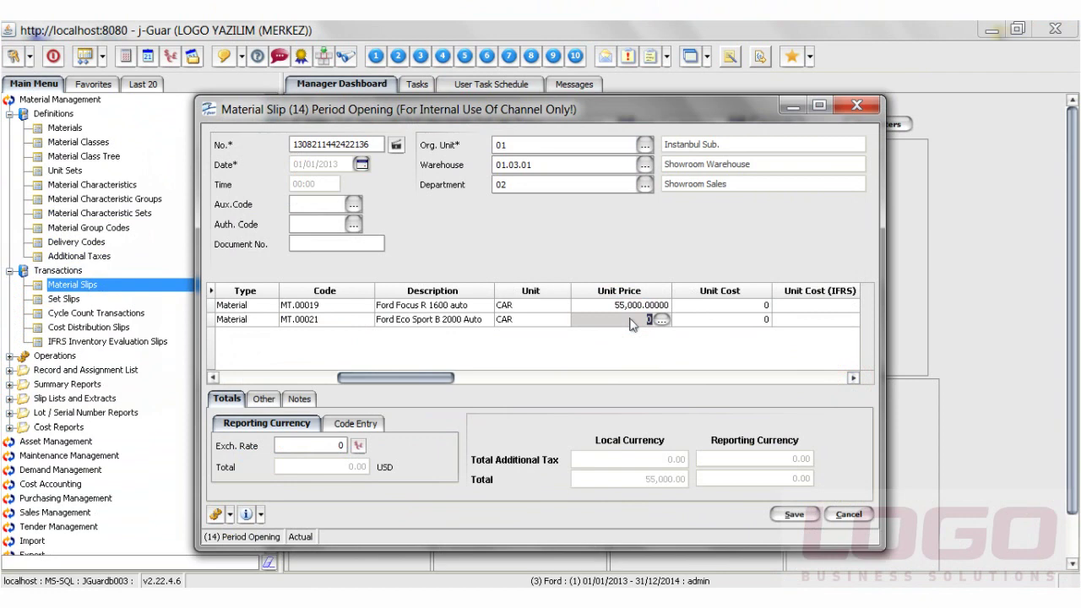
text(40,000)
click(694, 325)
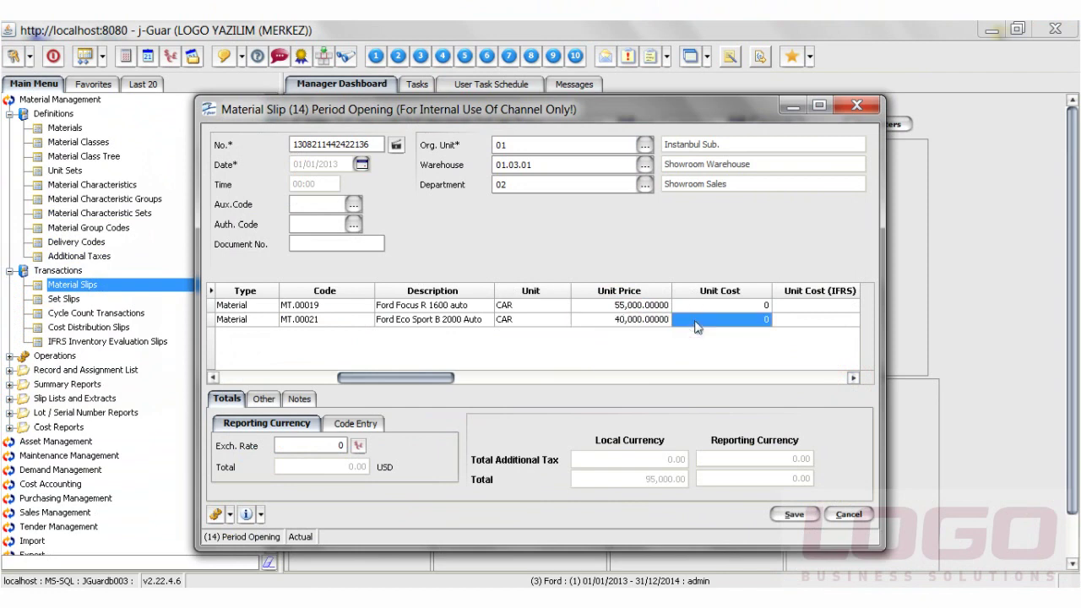
Check the remaining cost and amount columns of the two material lines
click(785, 320)
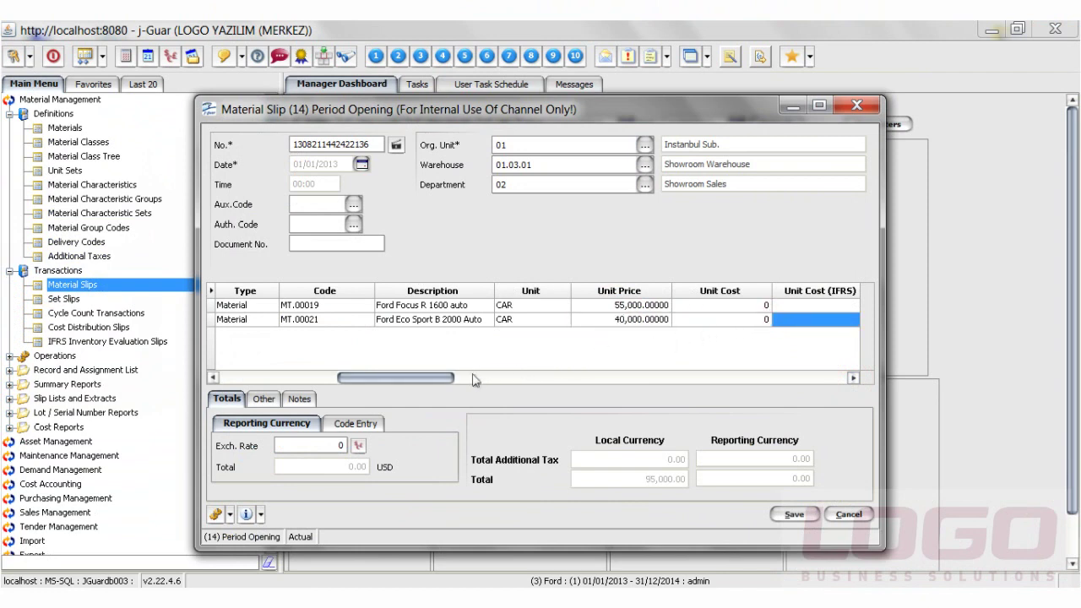
drag(447, 378, 597, 373)
double_click(574, 320)
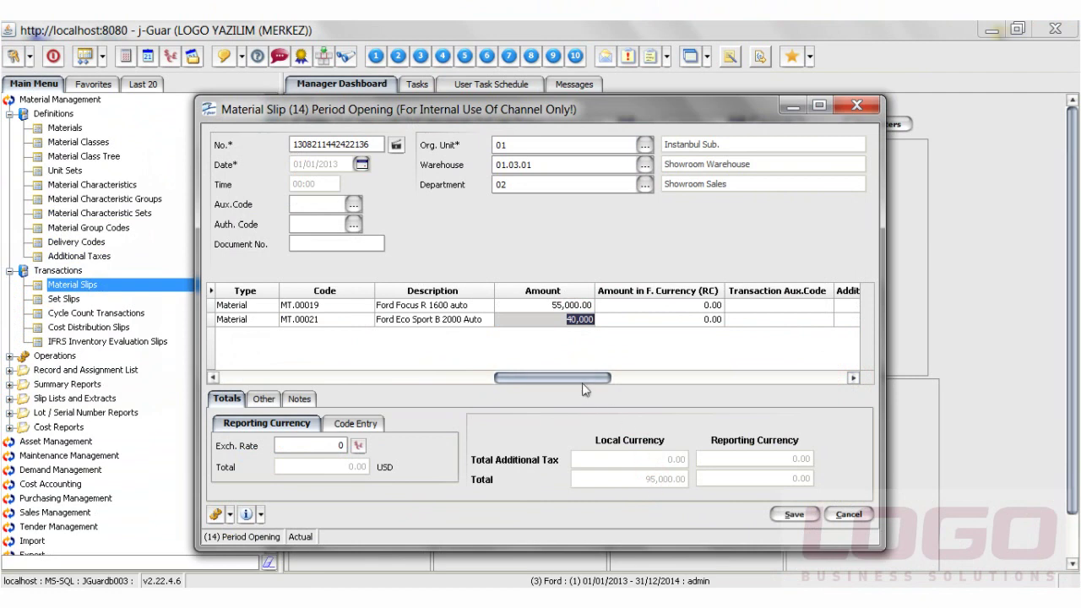
scroll(586, 388, left, 6)
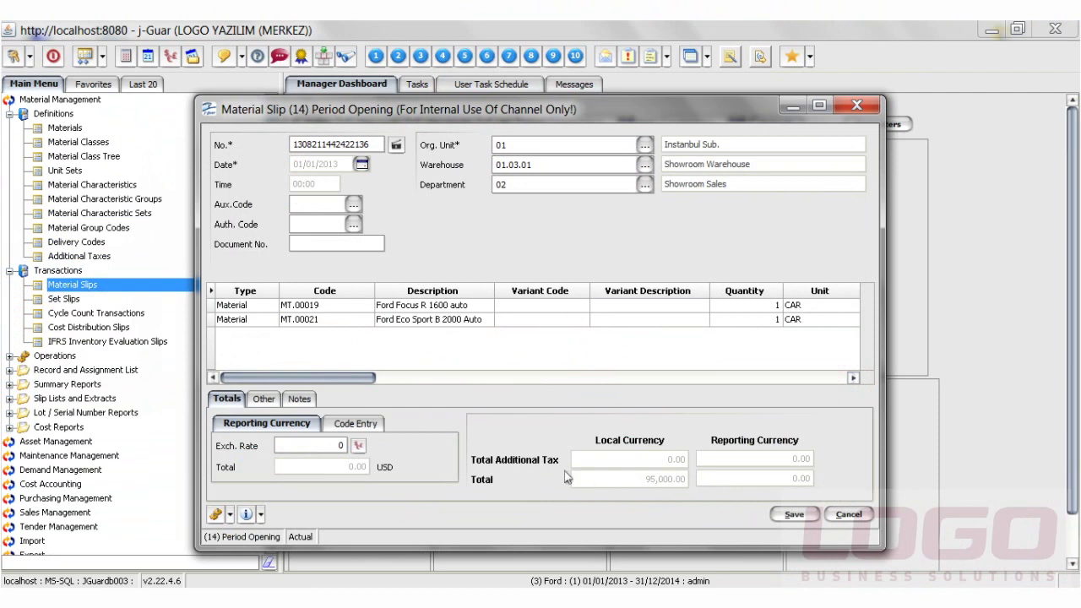
Review the Other and Notes sections of the Period Opening slip and save the slip
click(263, 398)
click(302, 404)
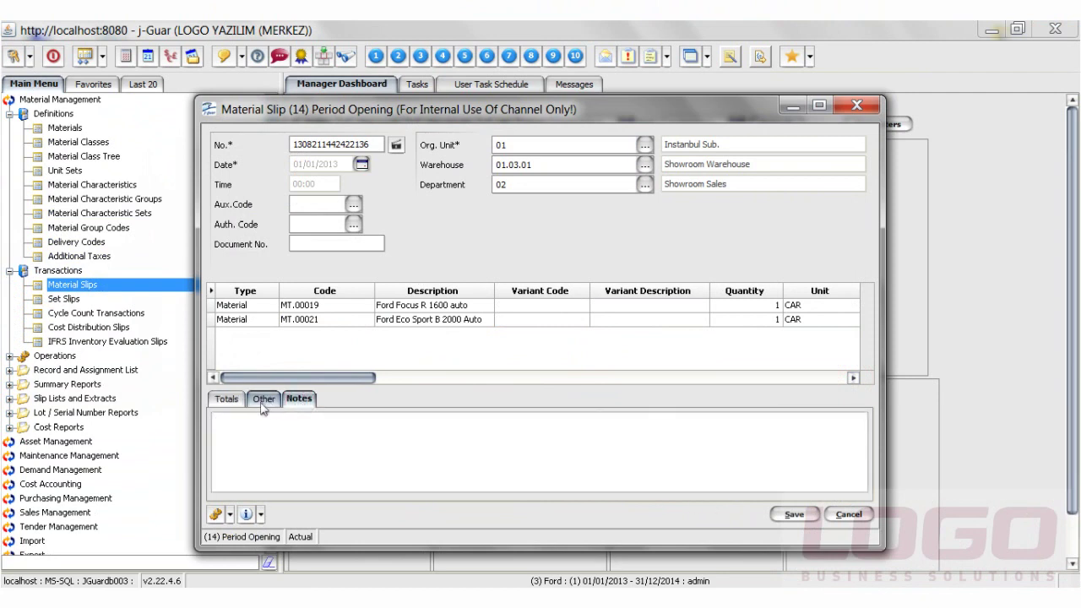
click(226, 398)
click(793, 514)
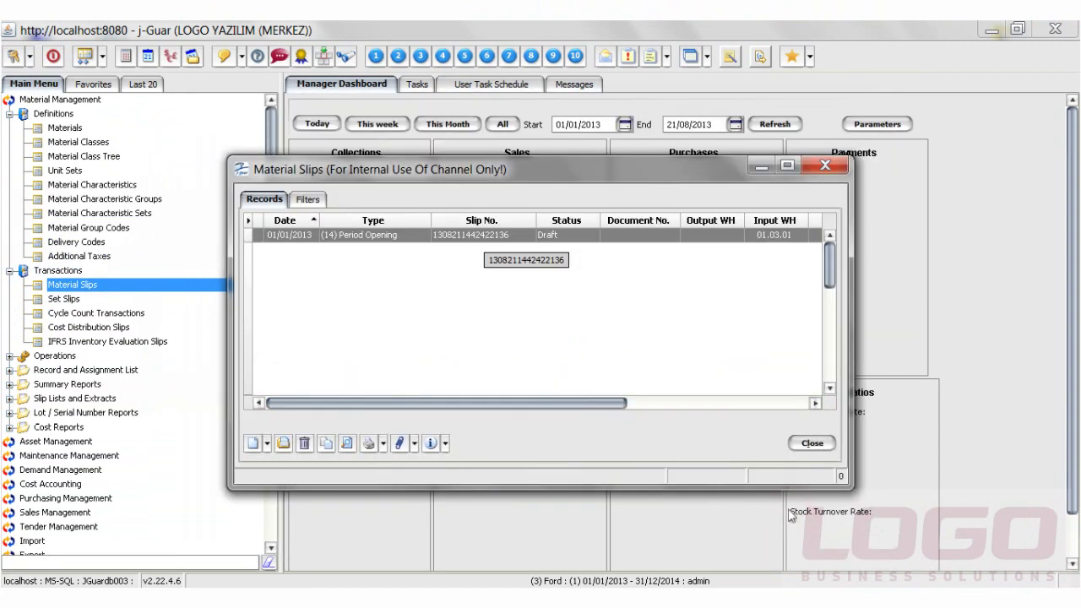
Change the status of the saved Showroom Warehouse slip from Draft to Approved
right_click(490, 229)
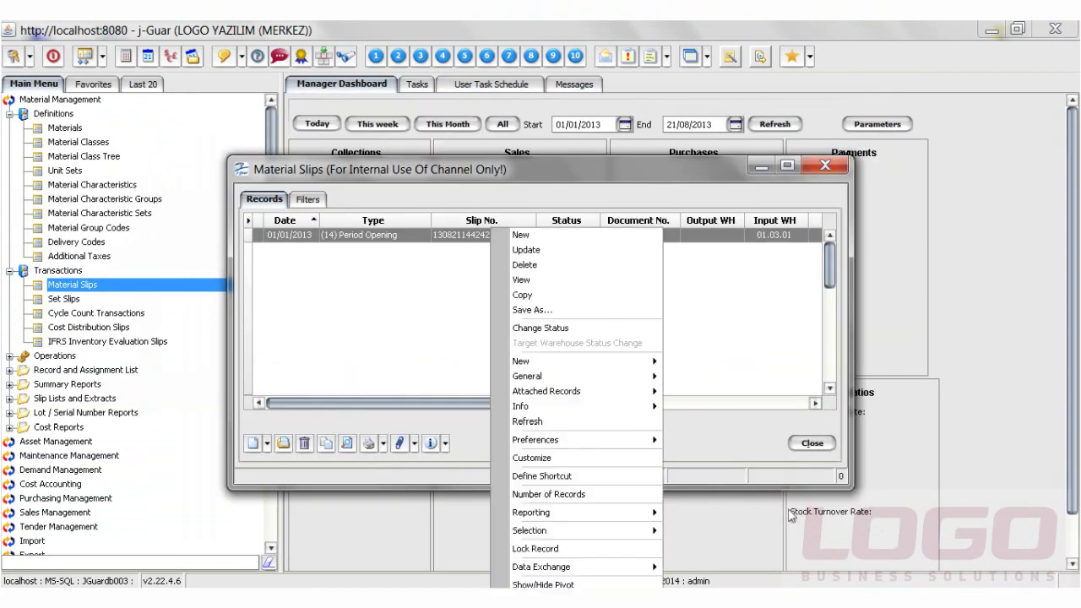
click(551, 329)
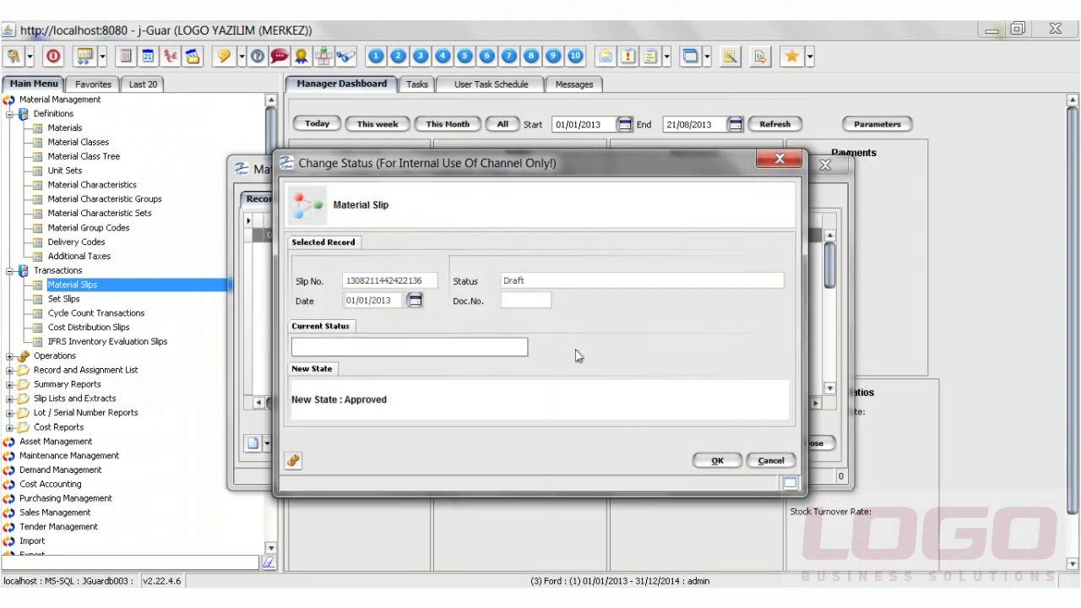
click(717, 460)
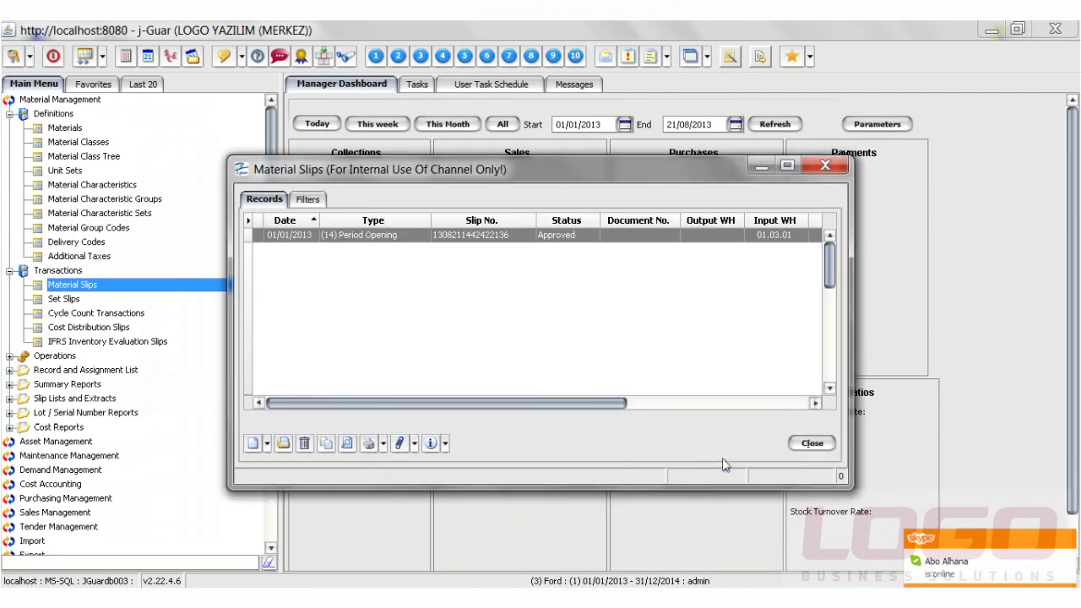
Create a second material slip of type (14) Period Opening
click(552, 238)
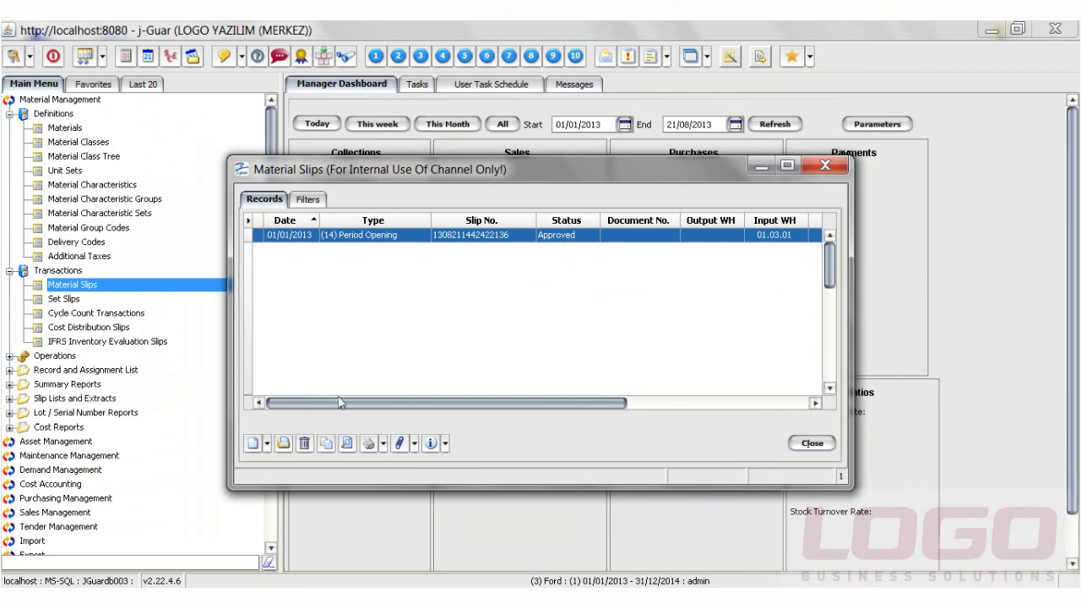
click(267, 442)
click(312, 507)
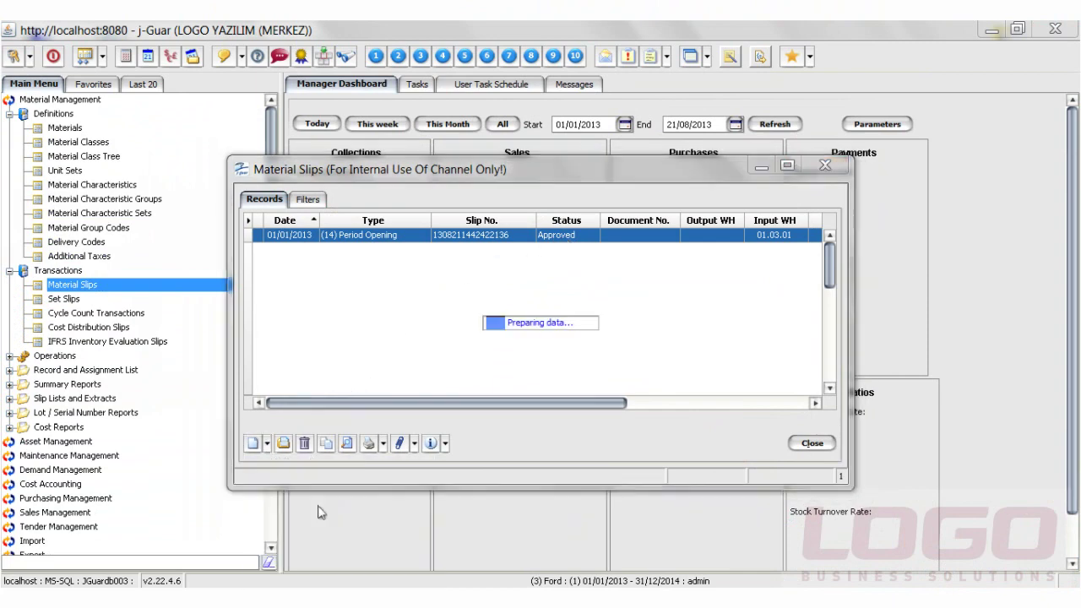
click(639, 147)
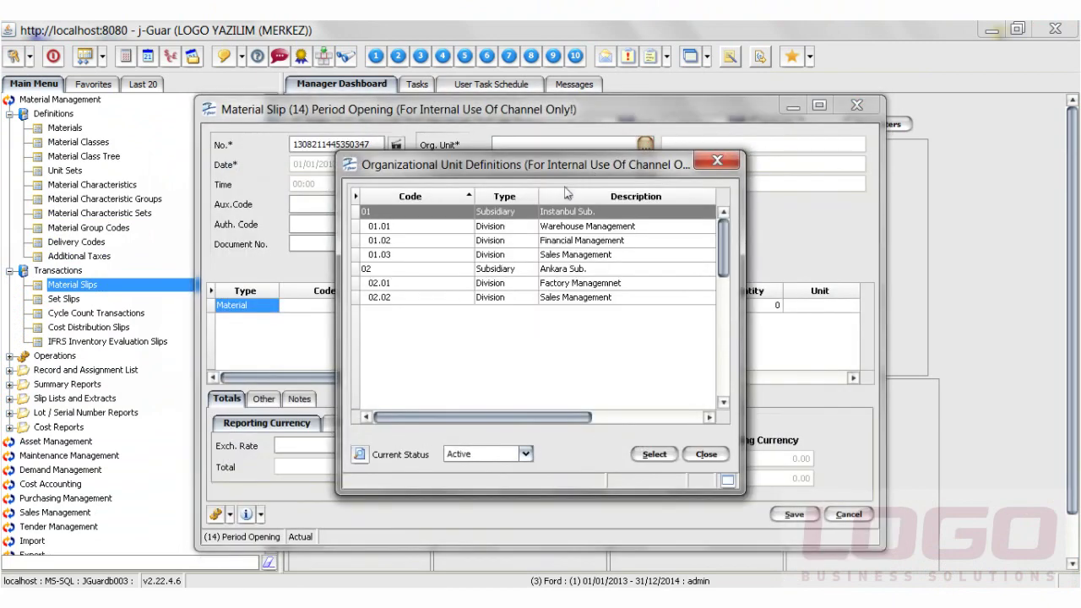
double_click(517, 219)
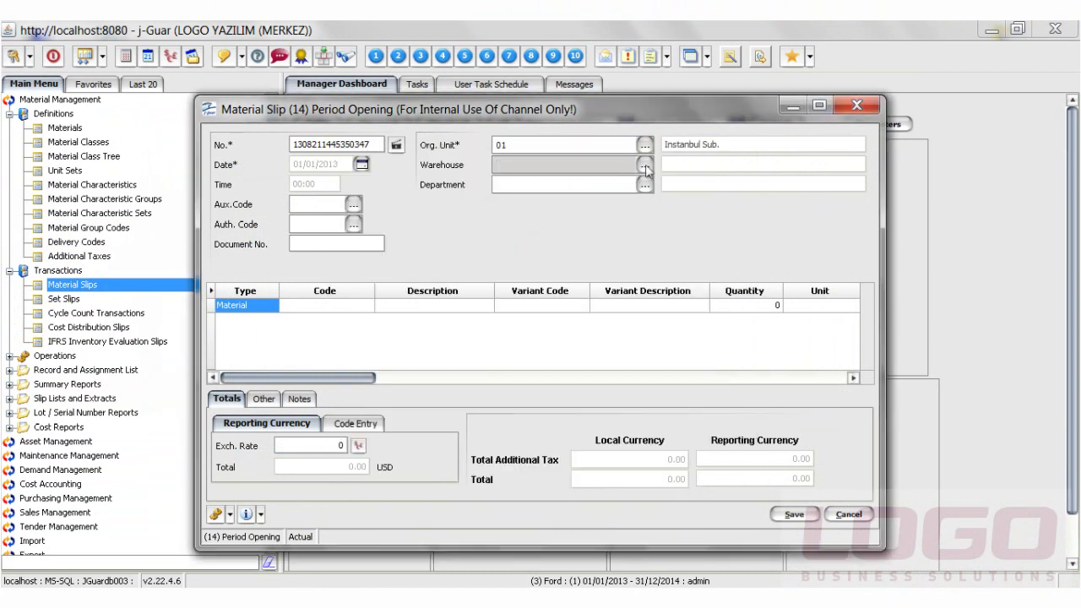
click(561, 151)
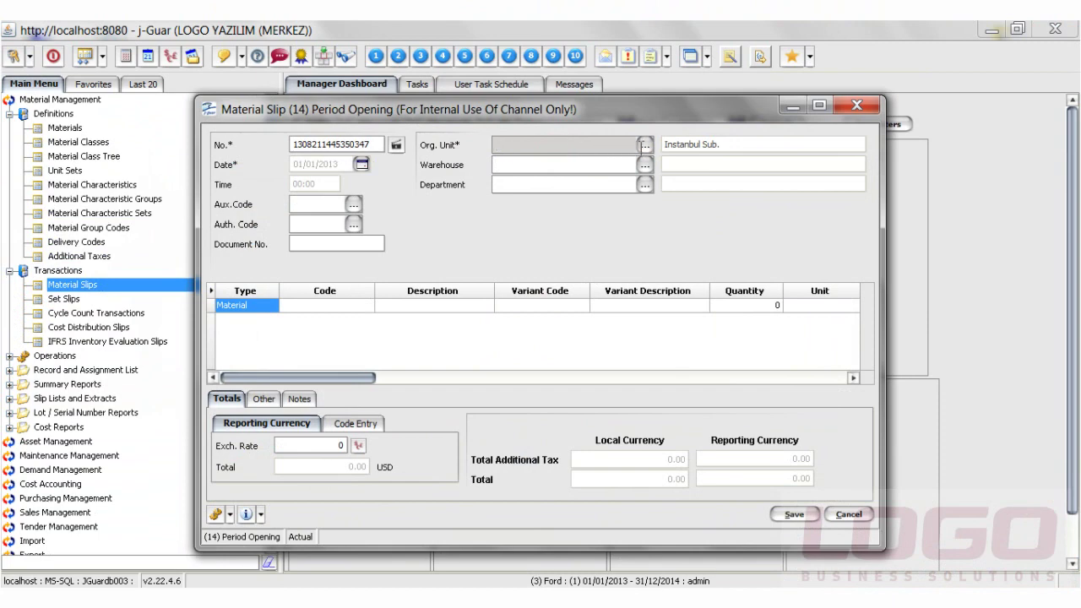
Assign the new slip to organizational unit 02 Ankara Sub., warehouse 02.02.02 Showroom Warehouse and department 02 Showroom Sales
click(645, 145)
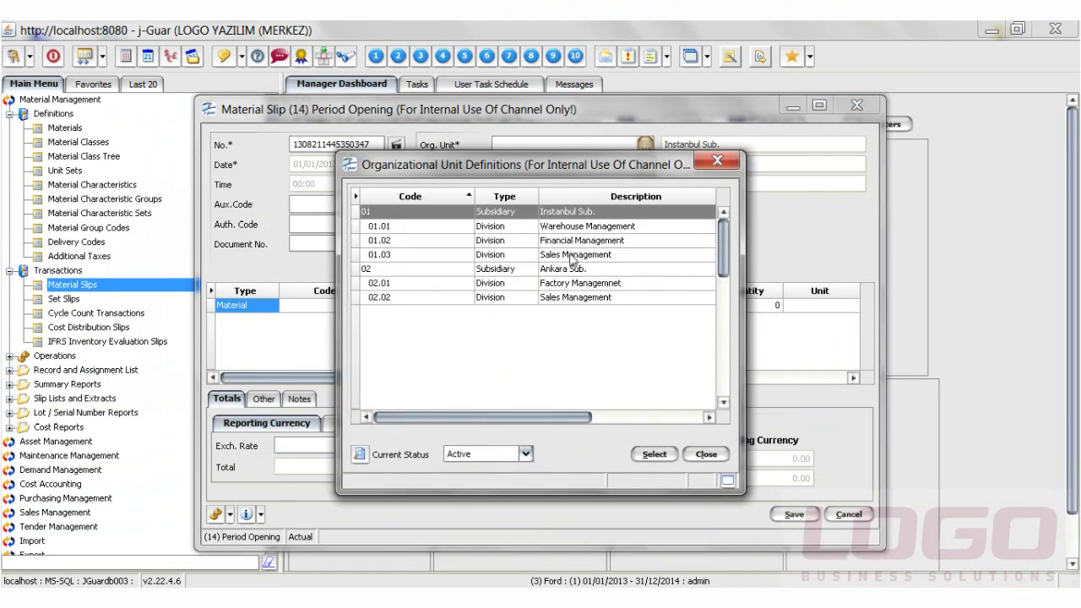
click(564, 269)
double_click(564, 269)
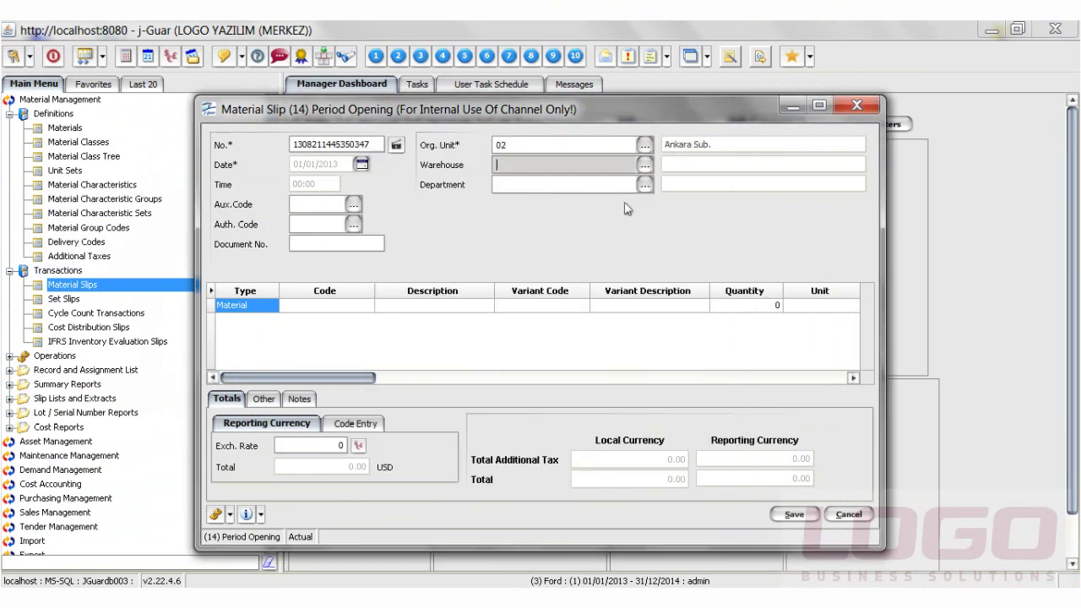
click(645, 164)
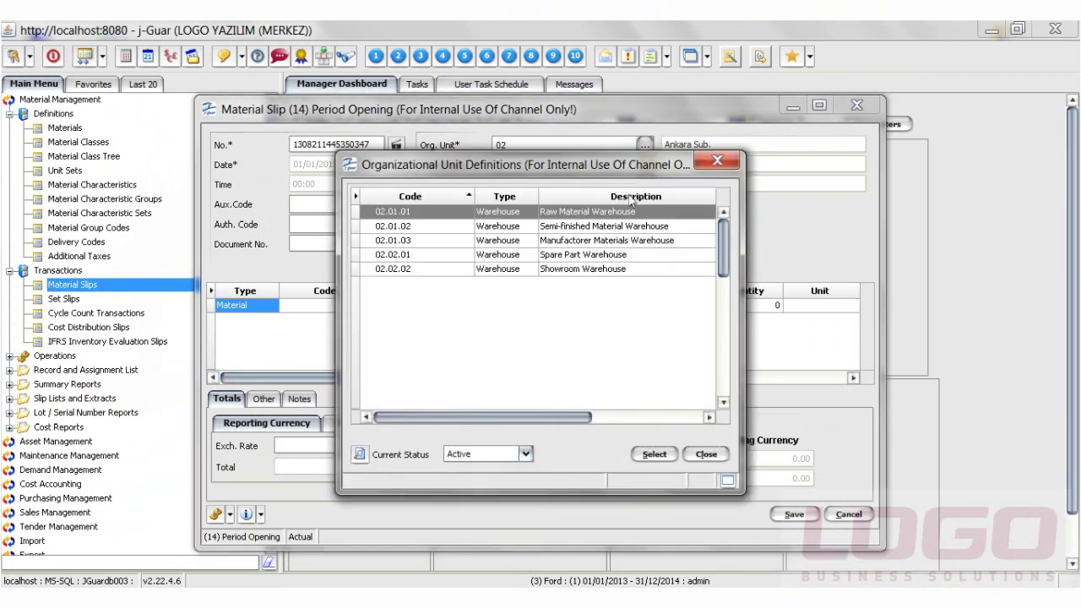
click(586, 270)
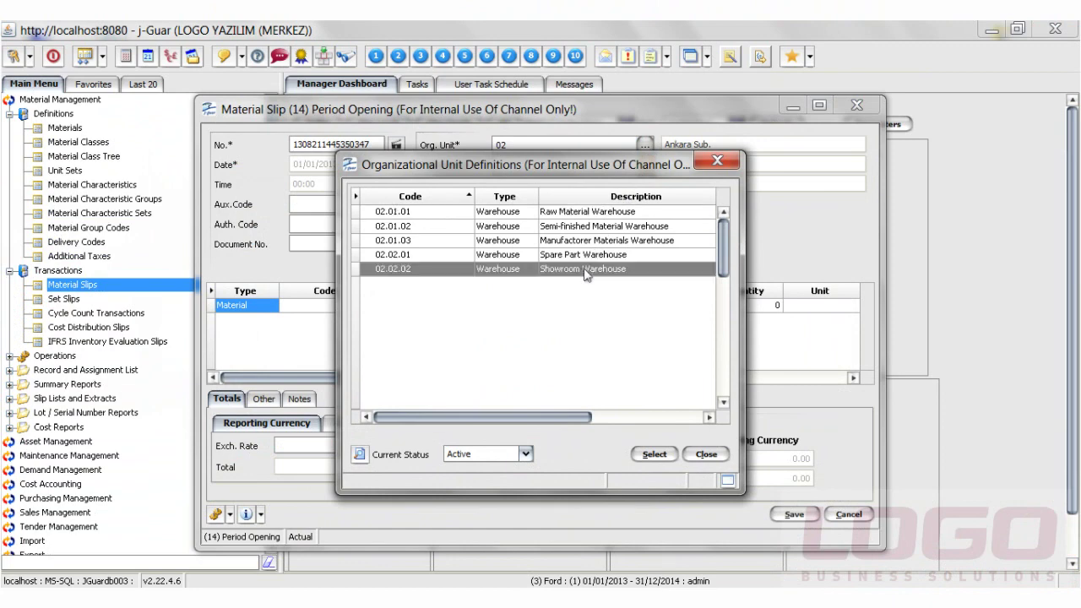
double_click(585, 270)
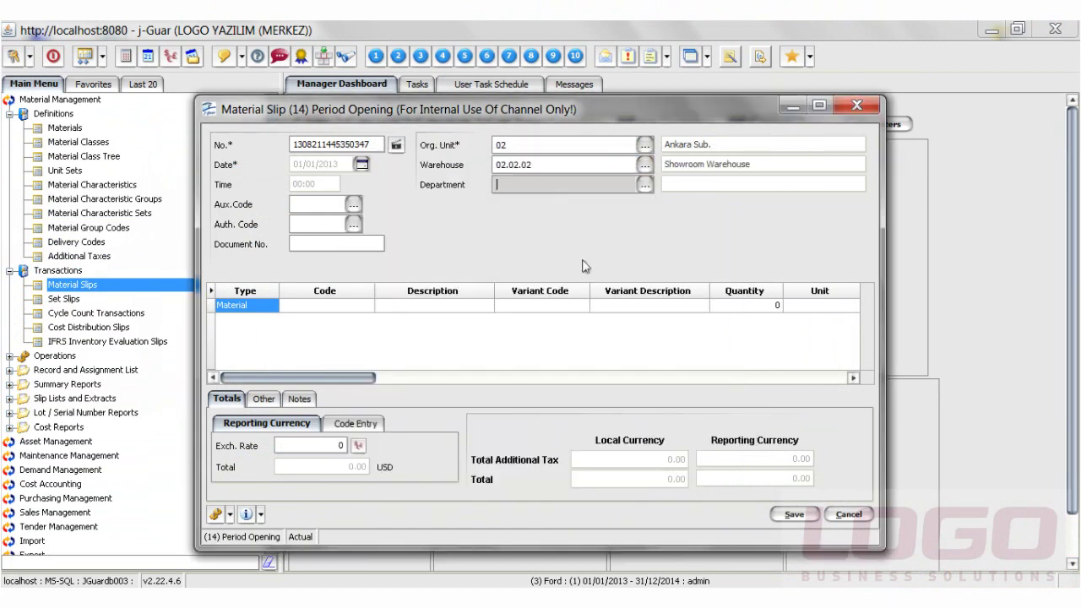
click(644, 184)
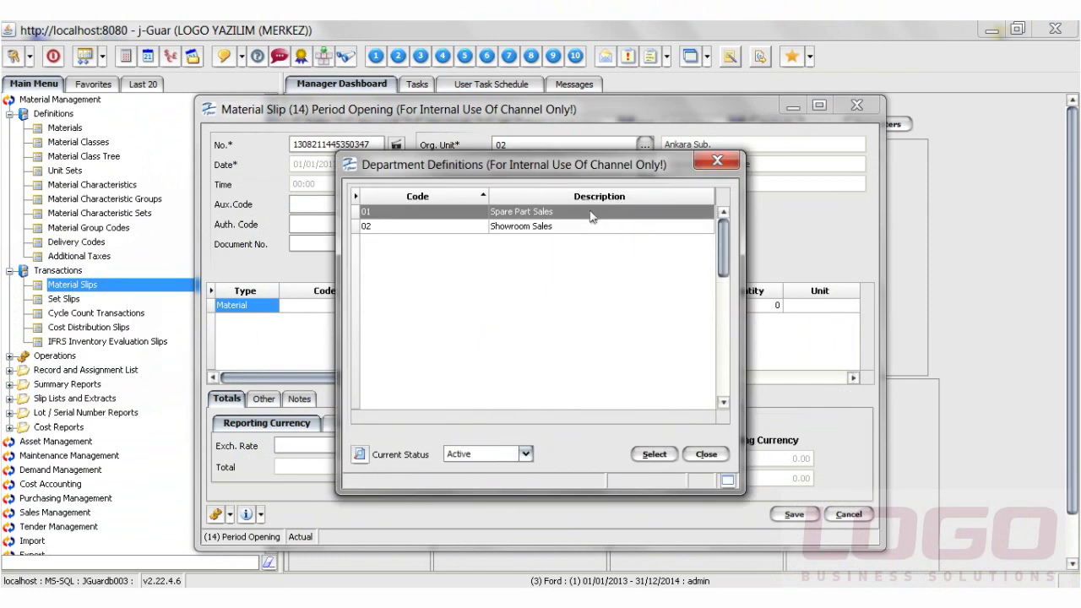
double_click(544, 226)
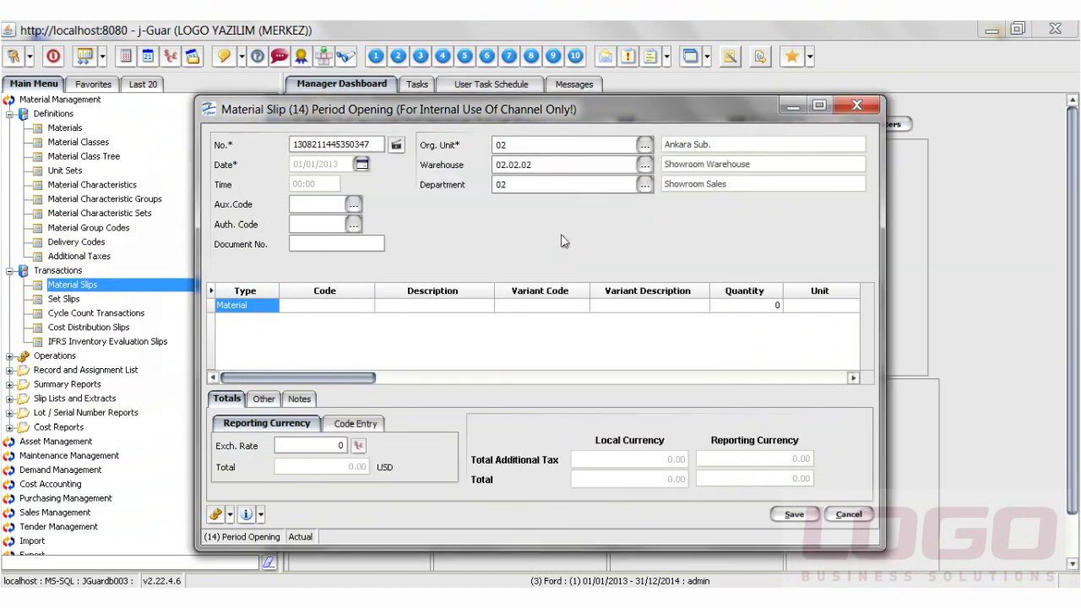
Add material MT.00020 Ford Focus G 1600 auto as the first slip line with a quantity of 1
click(334, 306)
click(358, 307)
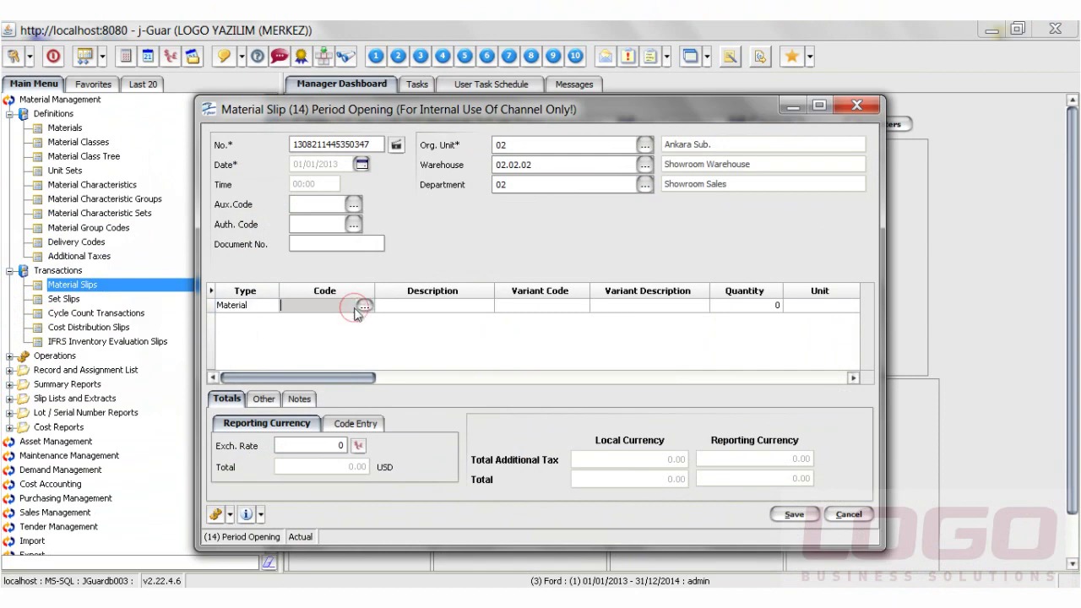
click(365, 305)
double_click(532, 249)
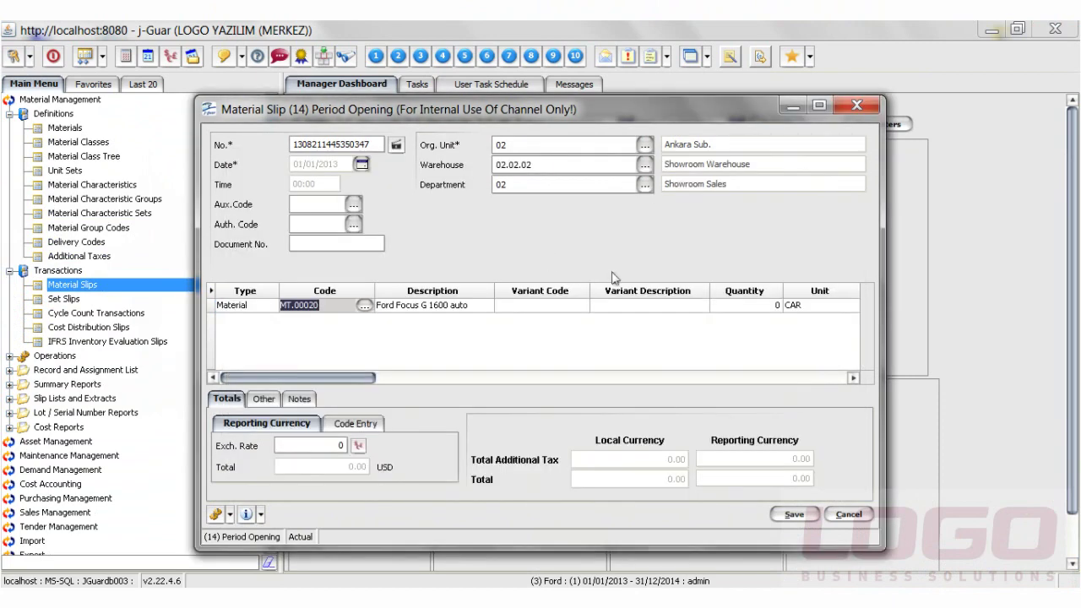
click(761, 308)
click(762, 310)
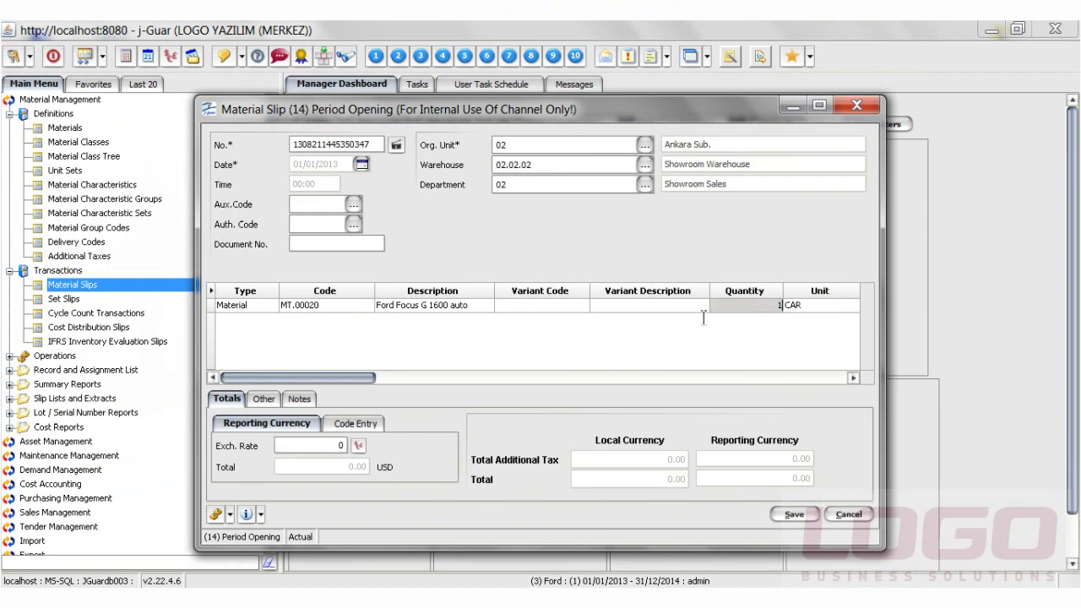
Set the unit price of the MT.00020 line to 55,000
drag(304, 382, 414, 384)
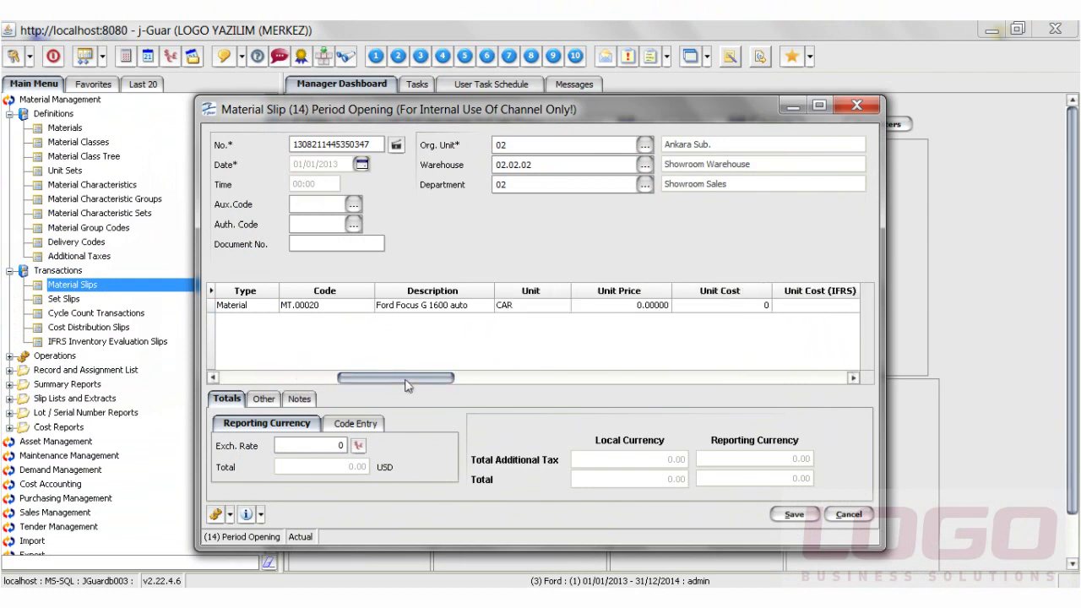
click(745, 311)
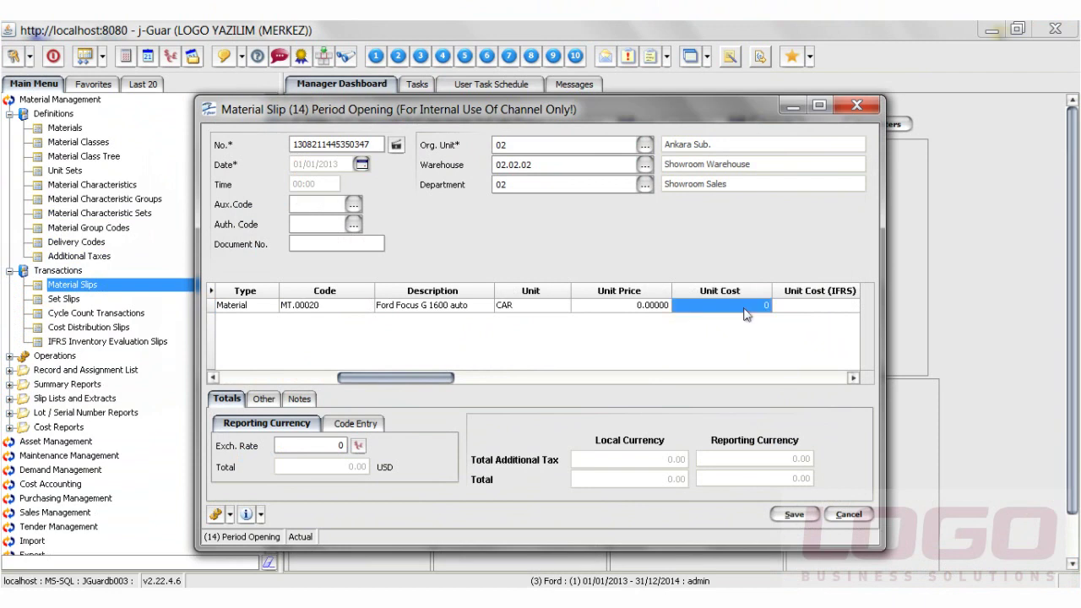
double_click(639, 309)
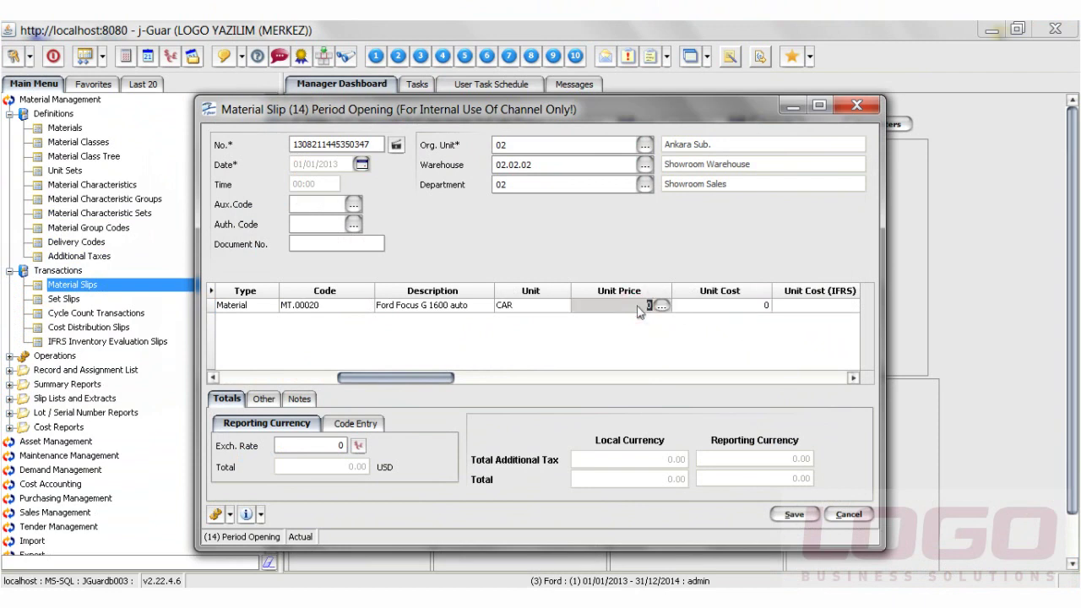
text(55,000)
key(Return)
Add material MT.00022 Ford Eco Sport B 2000 Auto as the second line with a unit price of 40,000
click(353, 321)
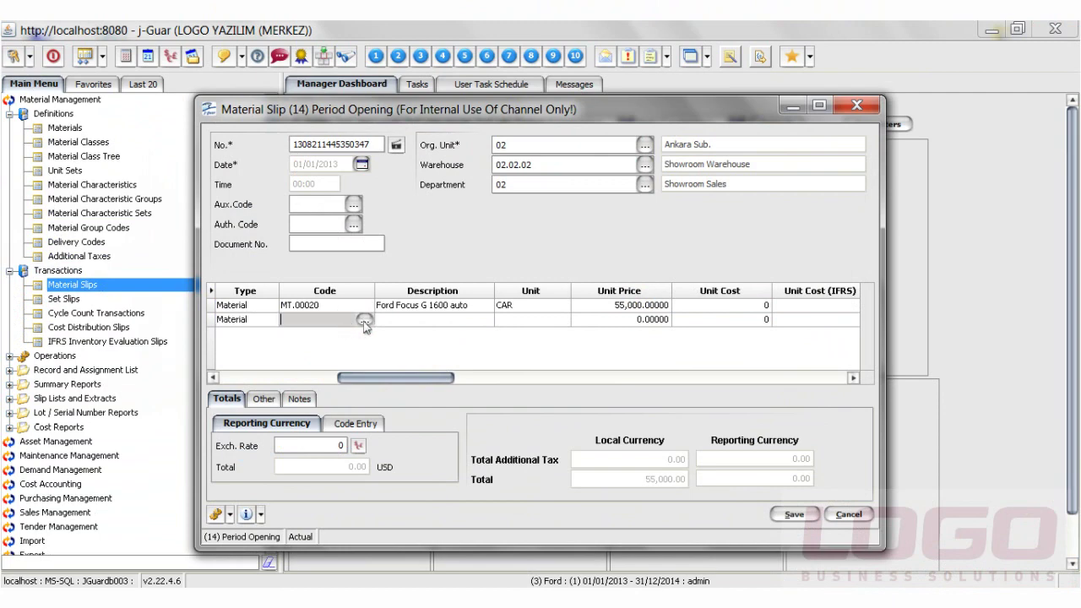
click(364, 320)
click(506, 284)
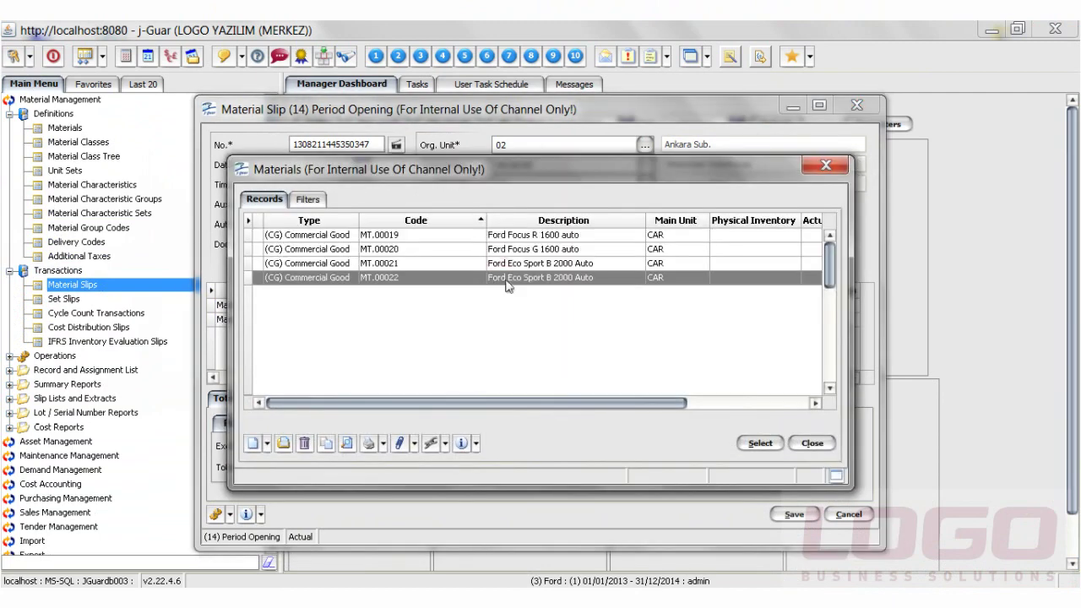
double_click(517, 283)
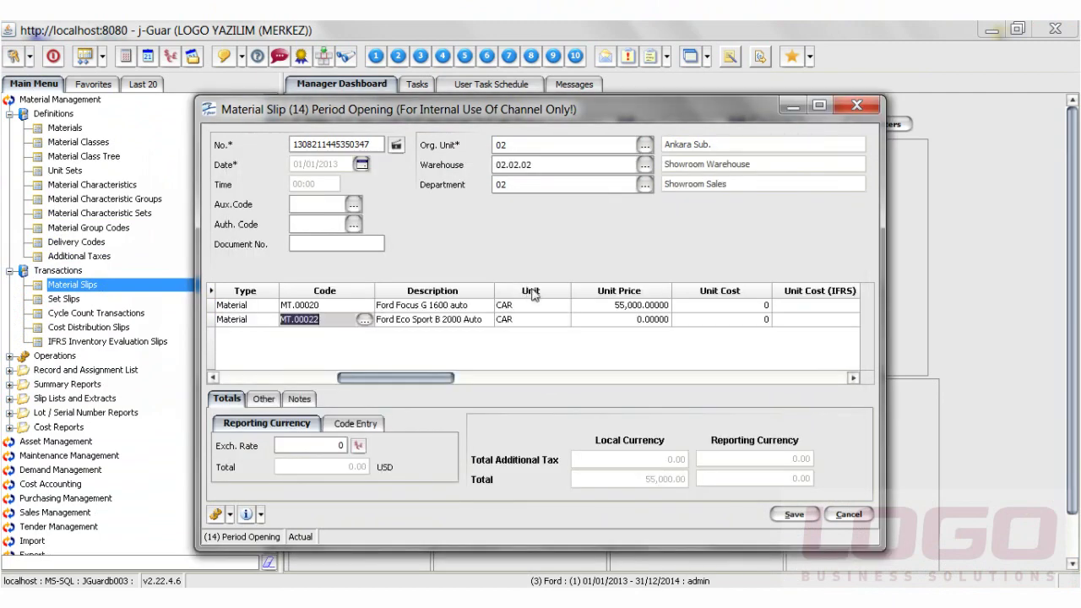
click(617, 324)
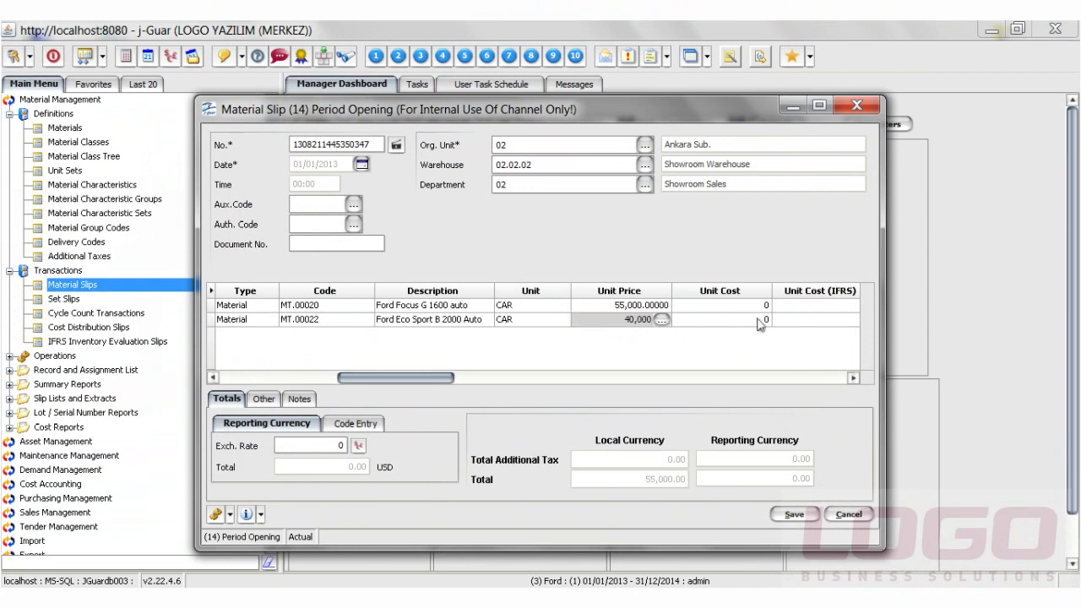
click(792, 325)
Set the quantity of the MT.00022 line to 1, check the line amounts and save the slip
click(851, 381)
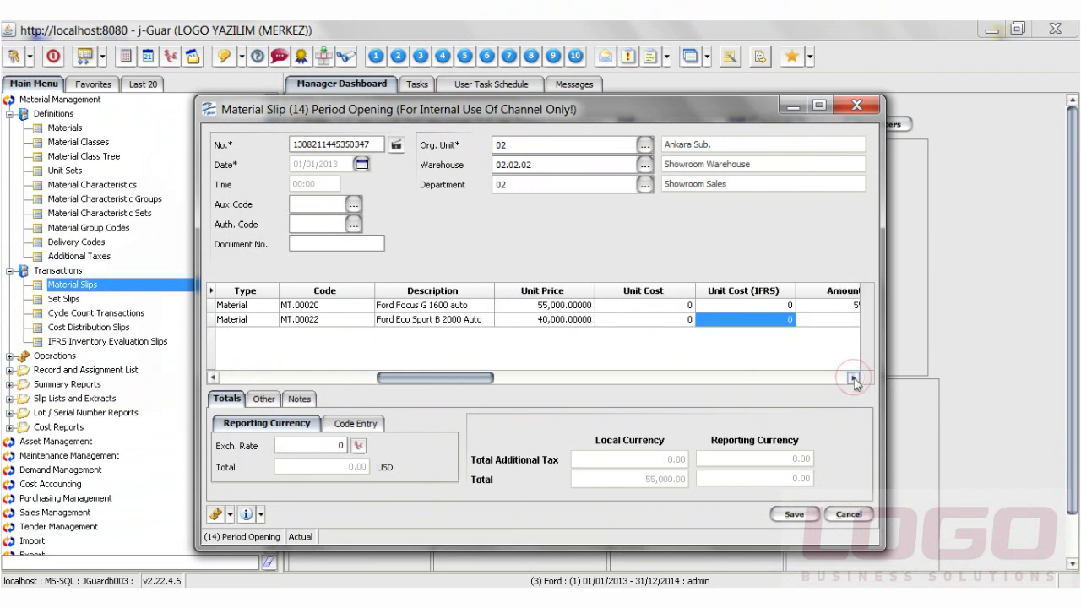
click(851, 381)
click(775, 326)
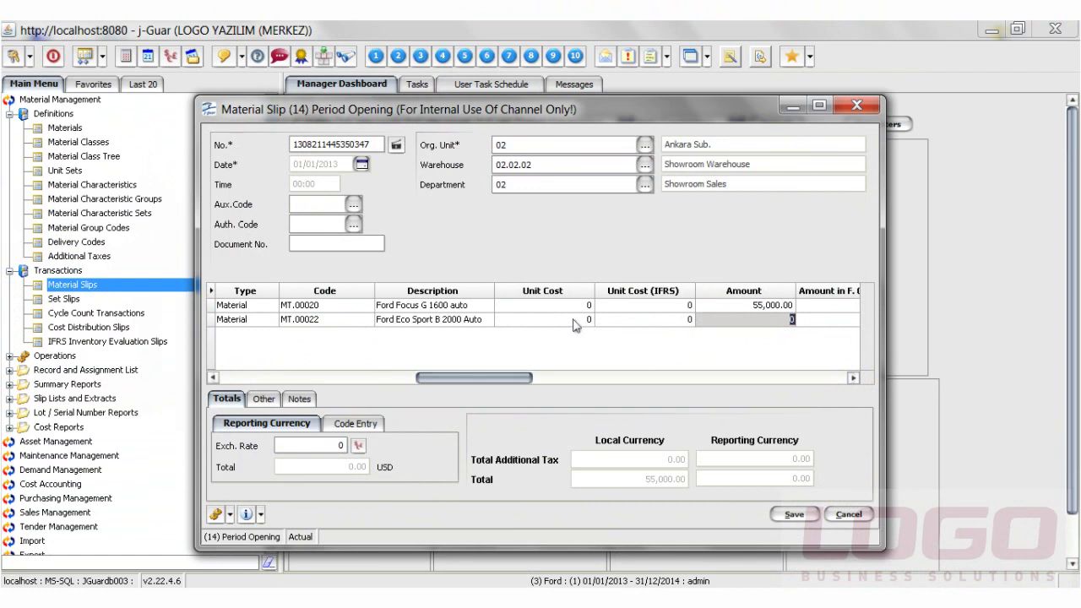
drag(526, 373, 365, 379)
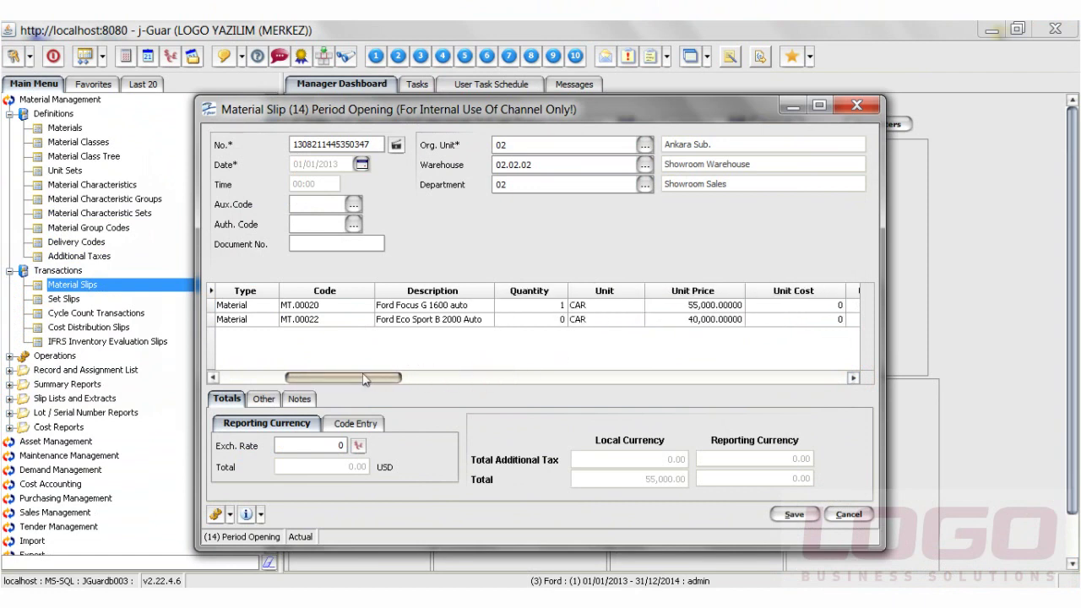
click(517, 322)
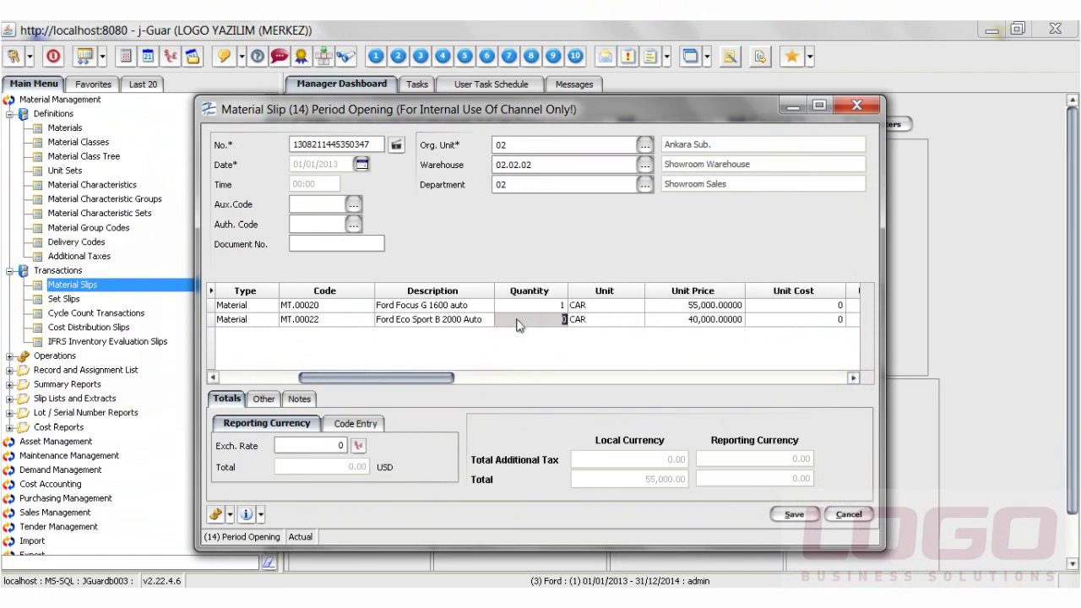
click(768, 325)
drag(431, 381, 571, 374)
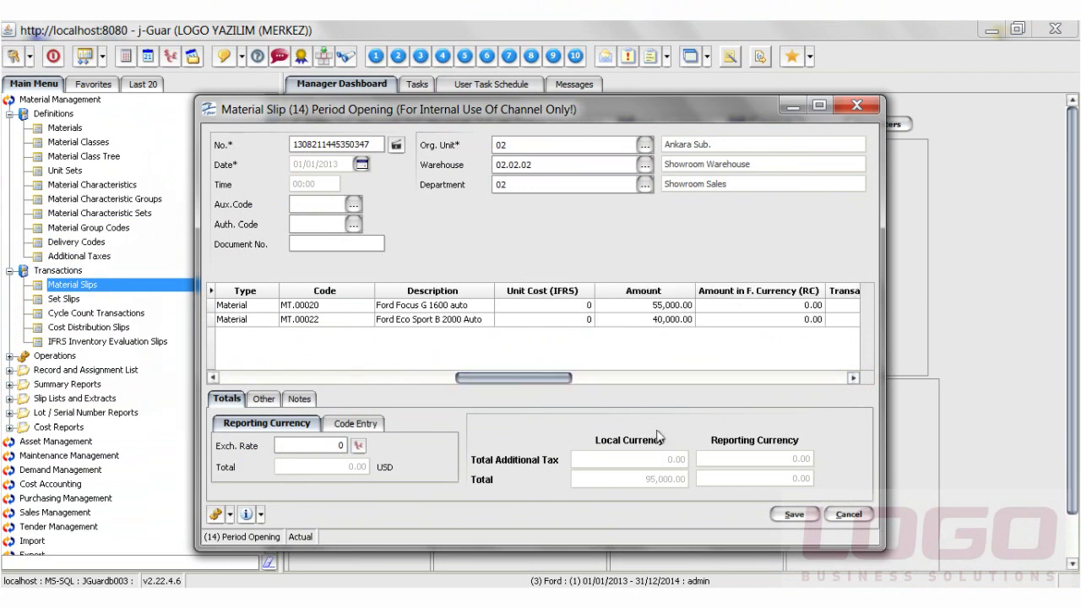
click(795, 516)
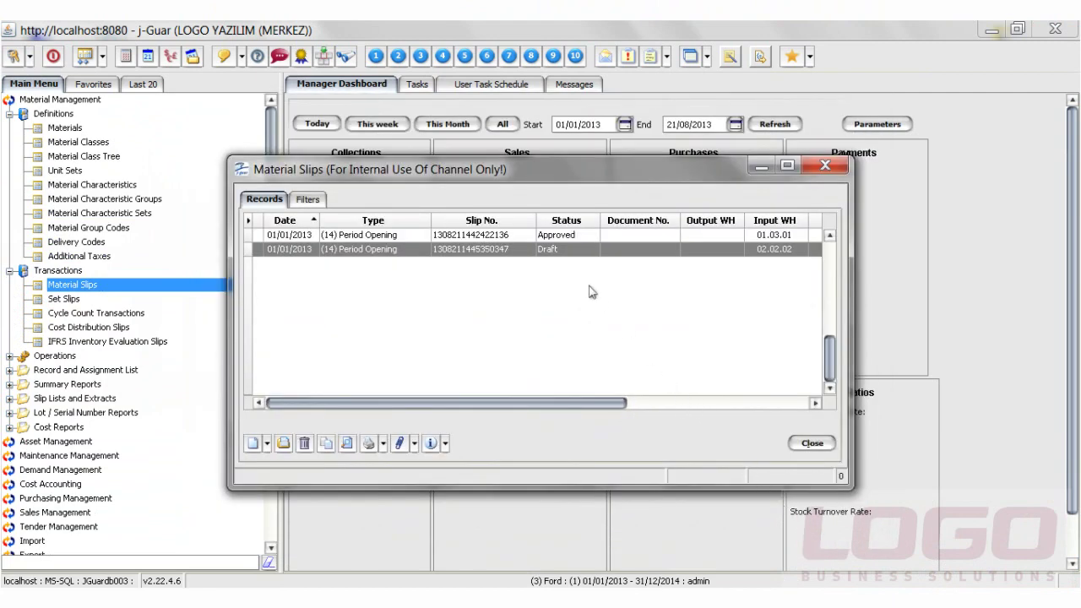
Change the status of the draft Period Opening slip for warehouse 02.02.02 to Approved
right_click(558, 250)
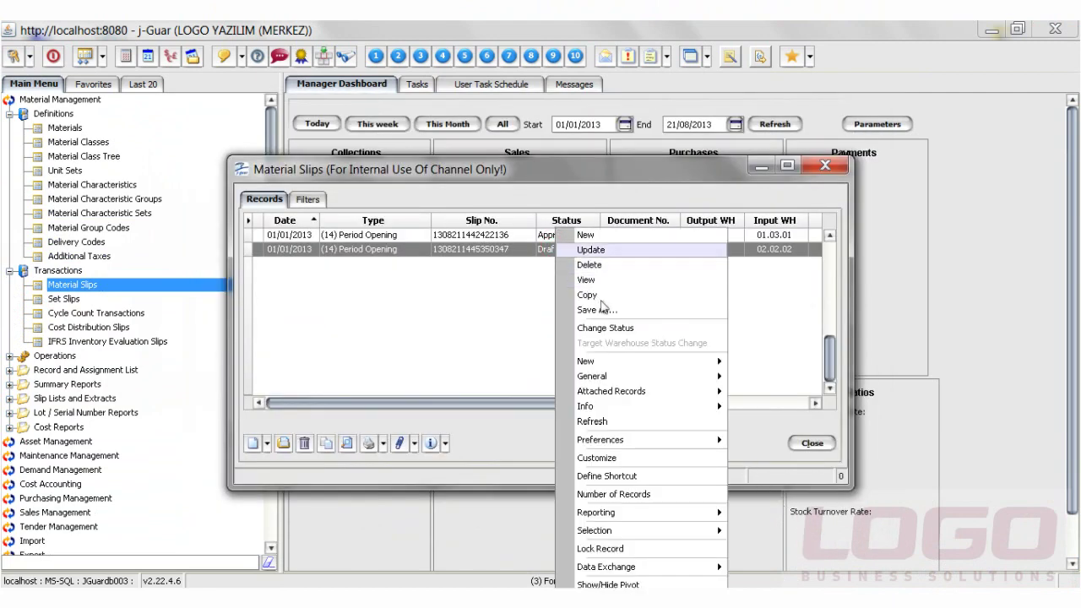
click(616, 327)
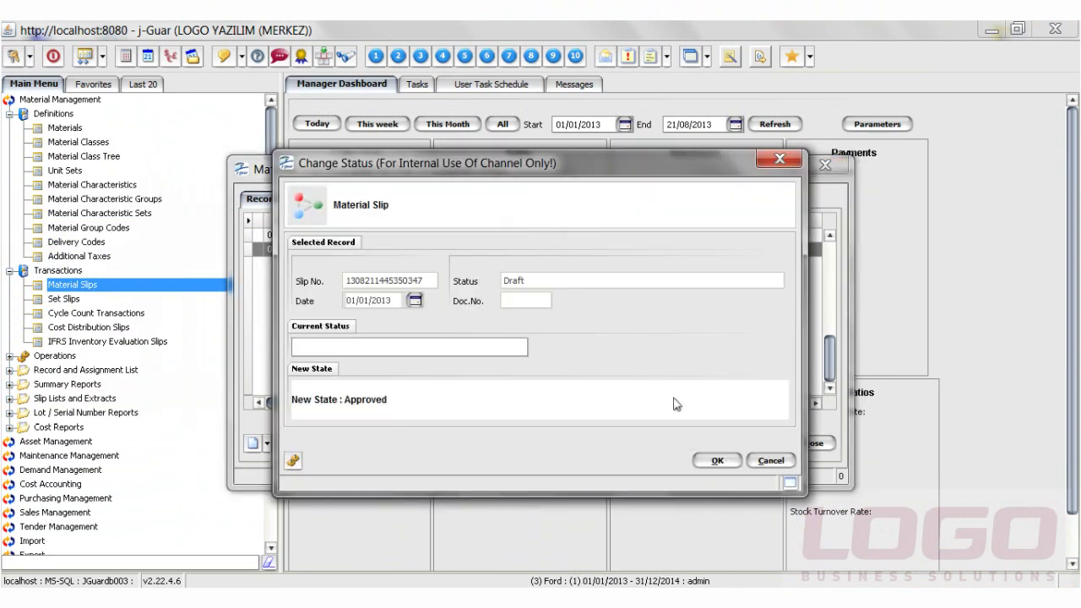
click(718, 464)
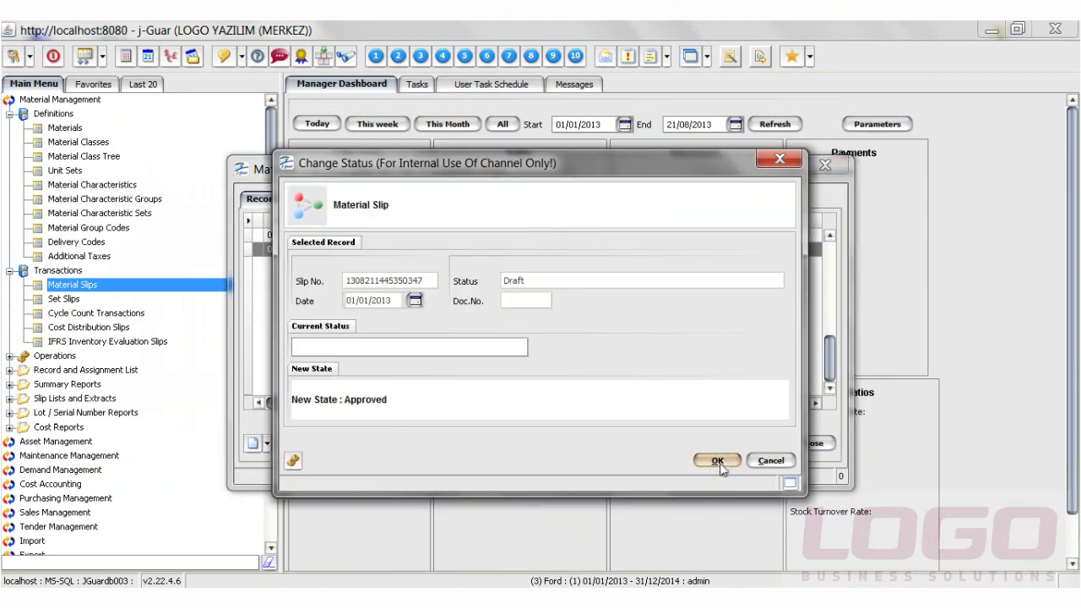
click(718, 462)
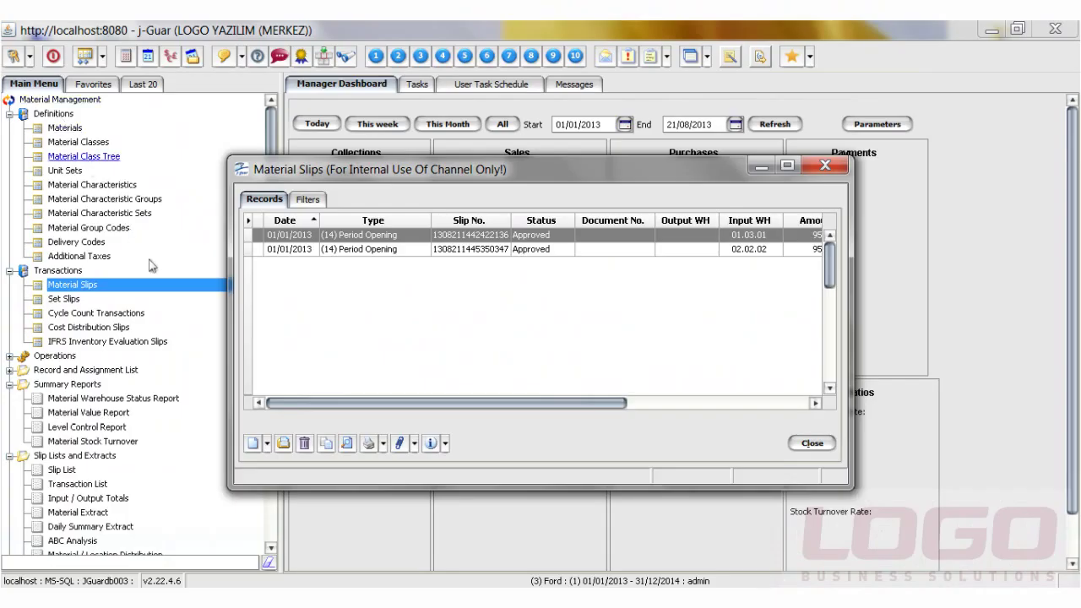
Create an Input From Prod. Slip with organizational unit 02 Ankara Sub
click(267, 444)
click(308, 491)
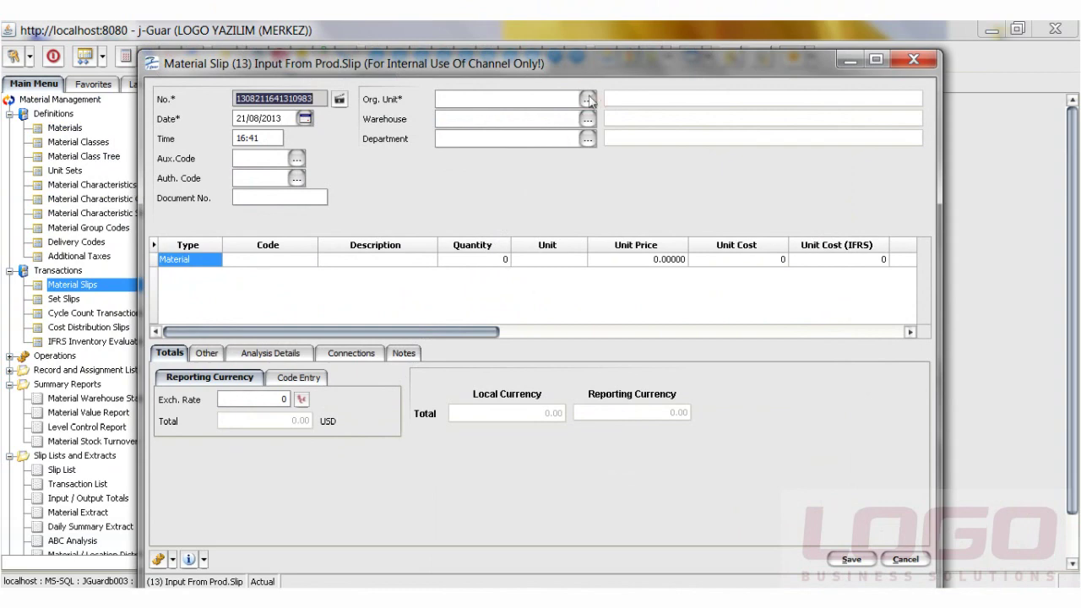
click(587, 99)
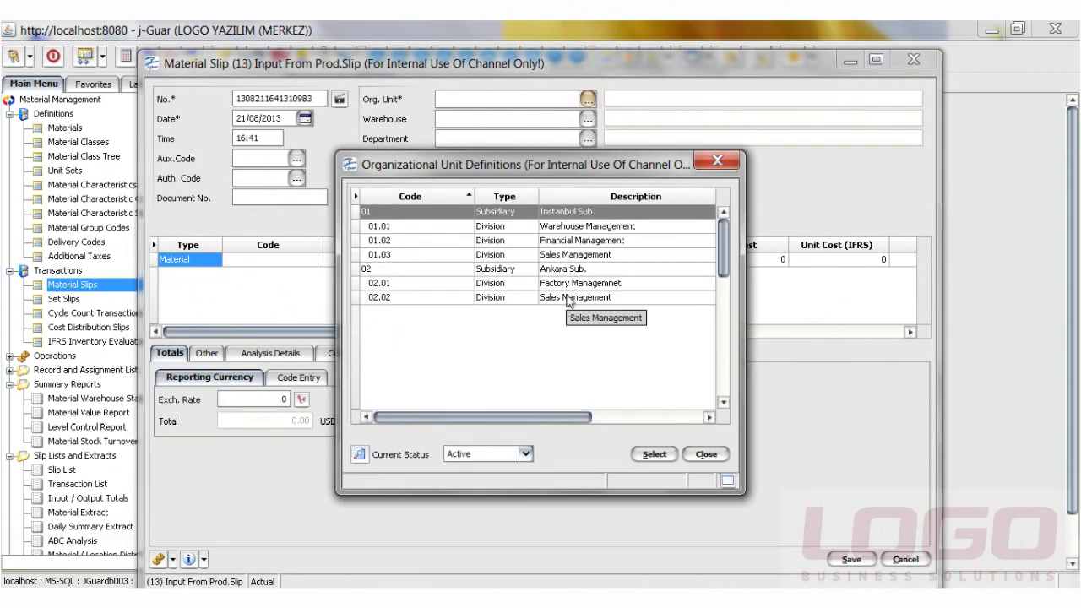
double_click(561, 268)
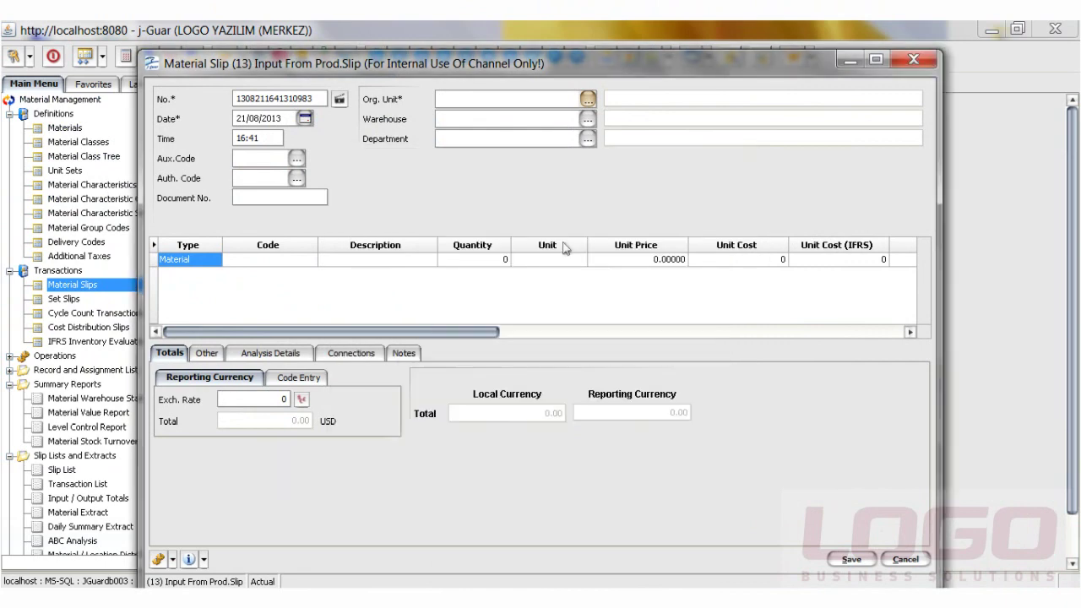
Set the slip's warehouse to 02.02.02 Showroom Warehouse and its department to 02 Showroom Sales
click(586, 119)
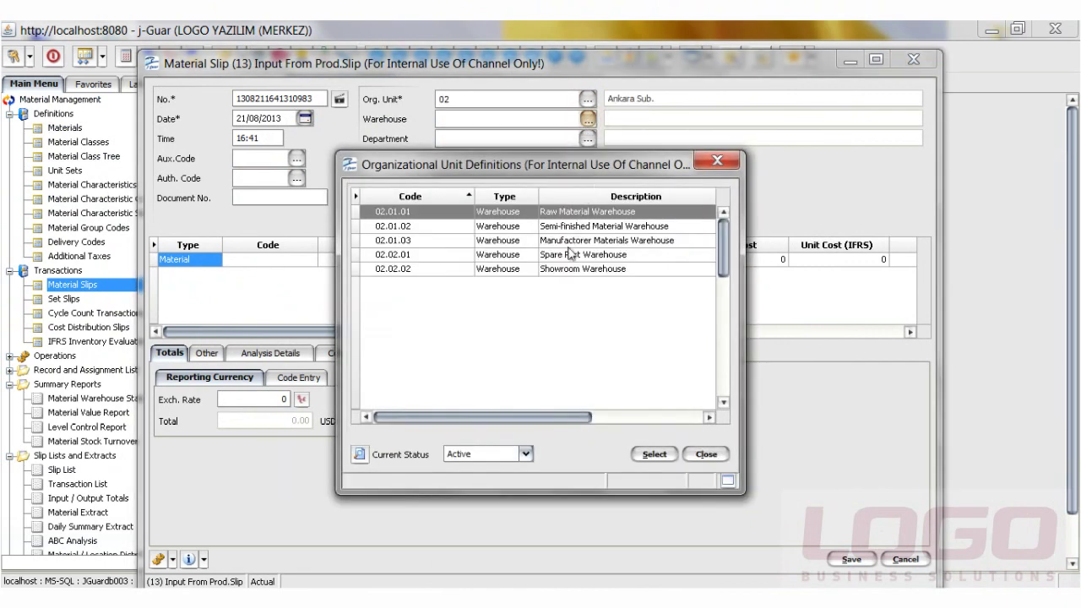
click(561, 268)
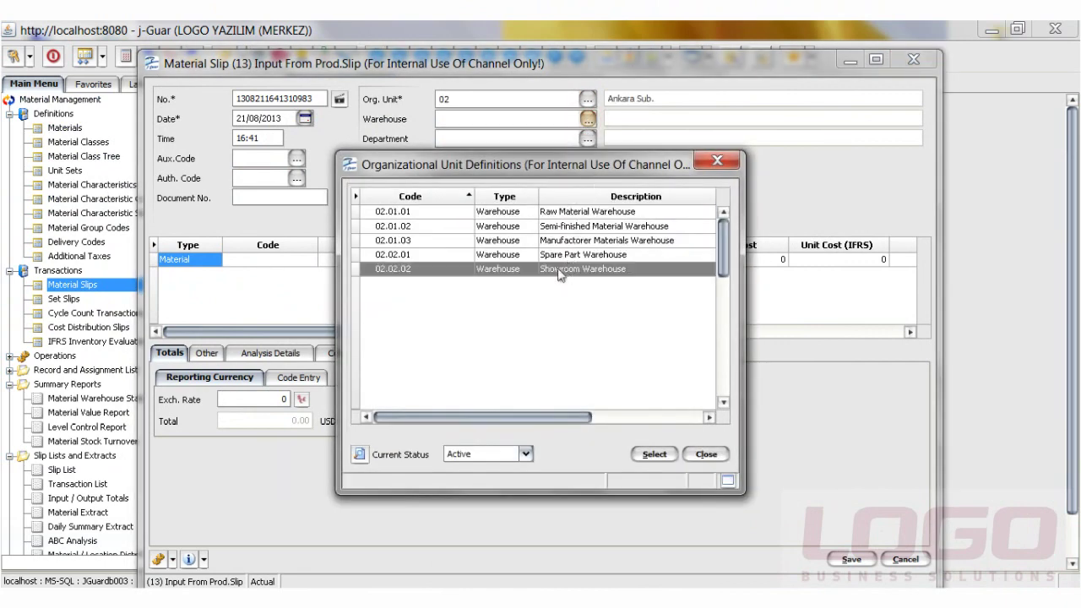
double_click(558, 268)
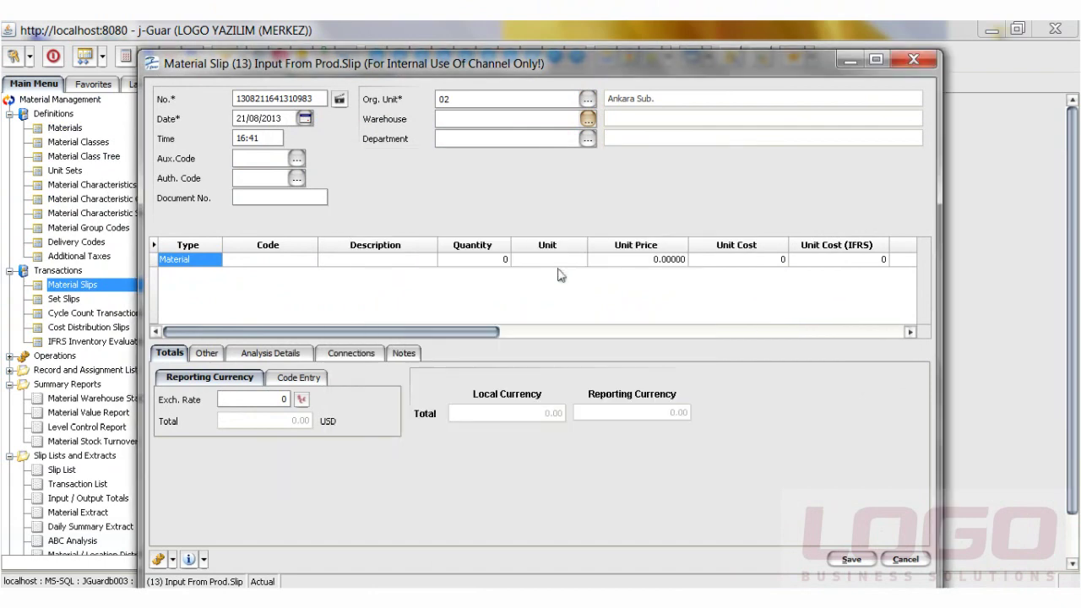
click(586, 139)
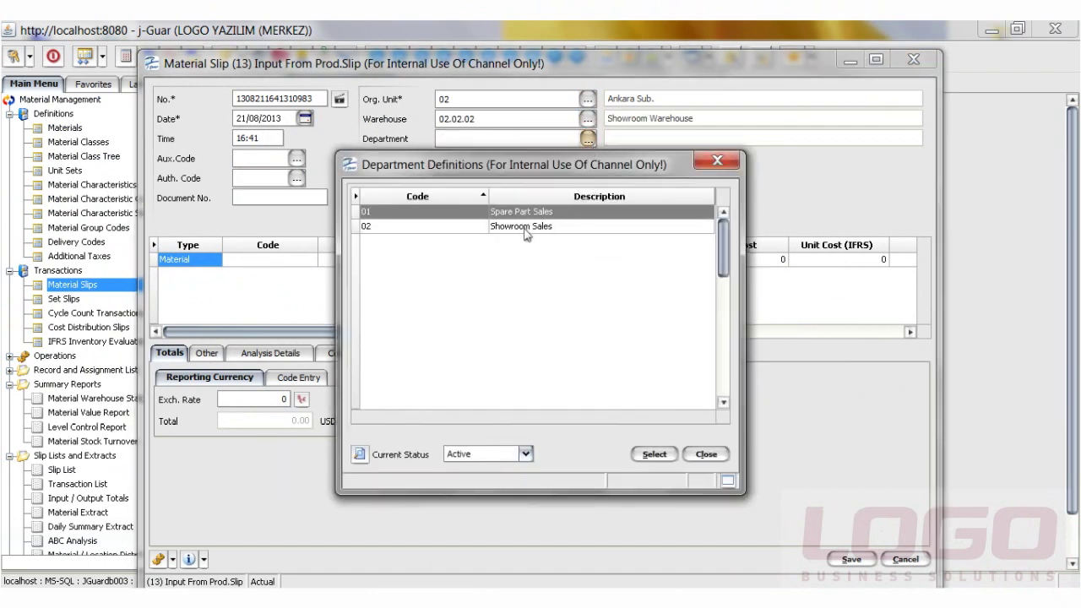
double_click(523, 227)
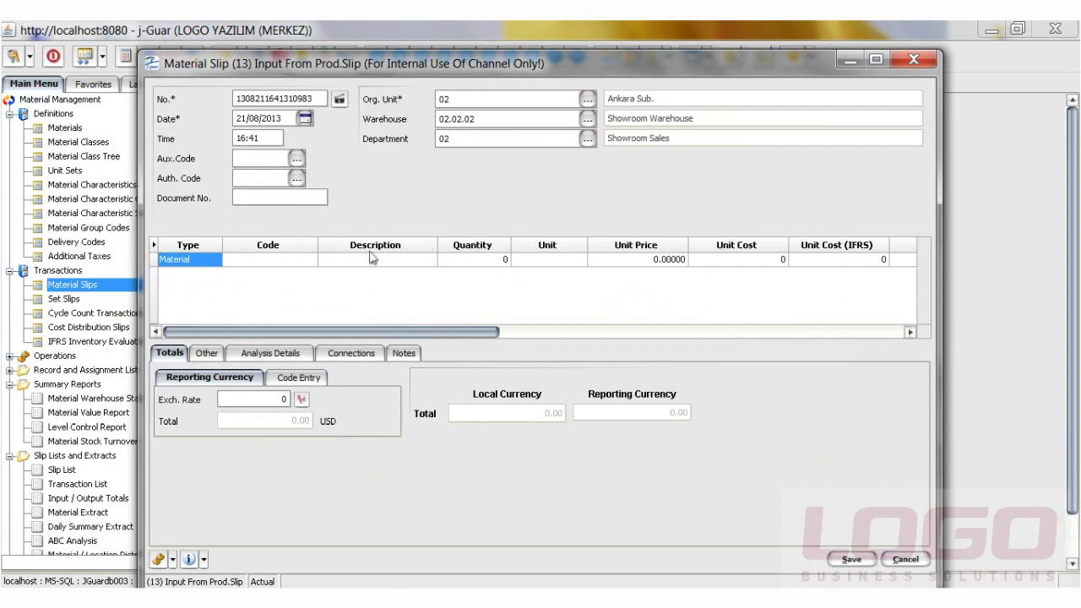
Add materials MT.00019 Ford Focus R 1600 auto and MT.00020 Ford Focus G 1600 auto as the first two slip lines
click(309, 262)
click(307, 261)
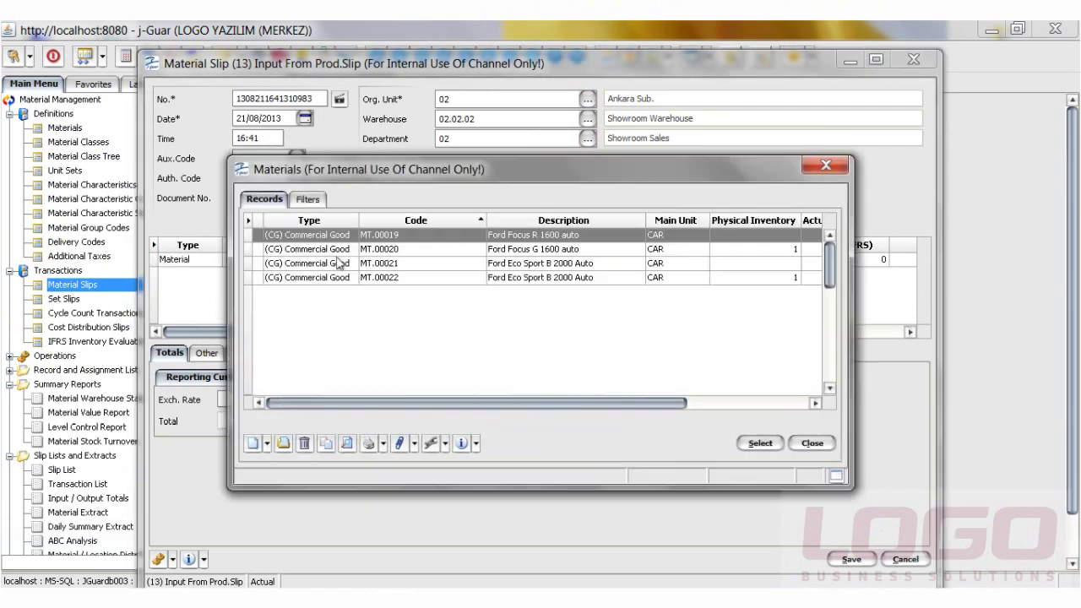
double_click(507, 235)
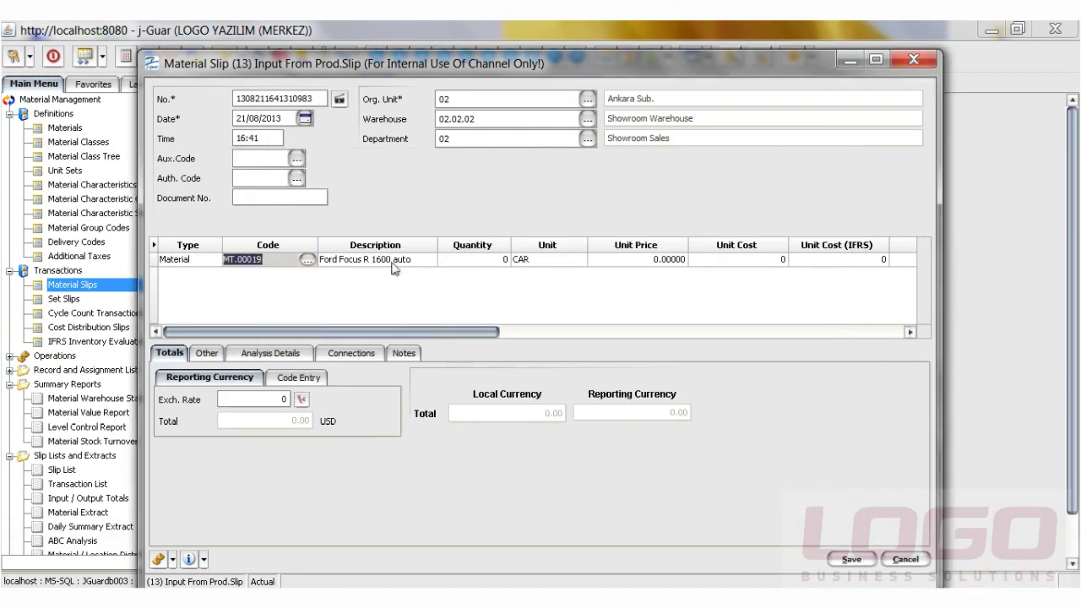
key(Down)
click(308, 275)
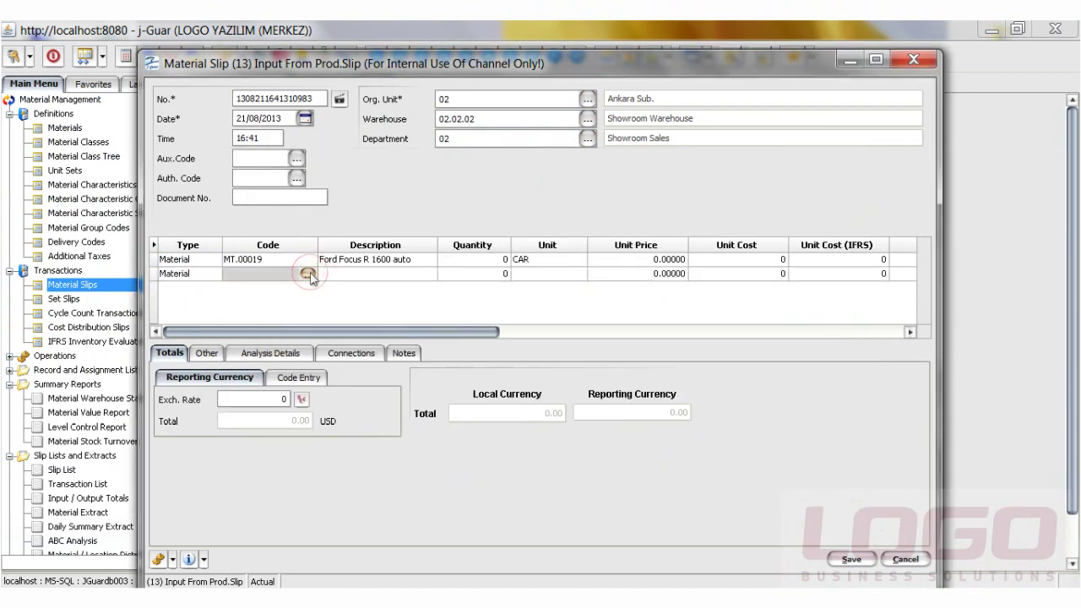
click(309, 275)
click(383, 251)
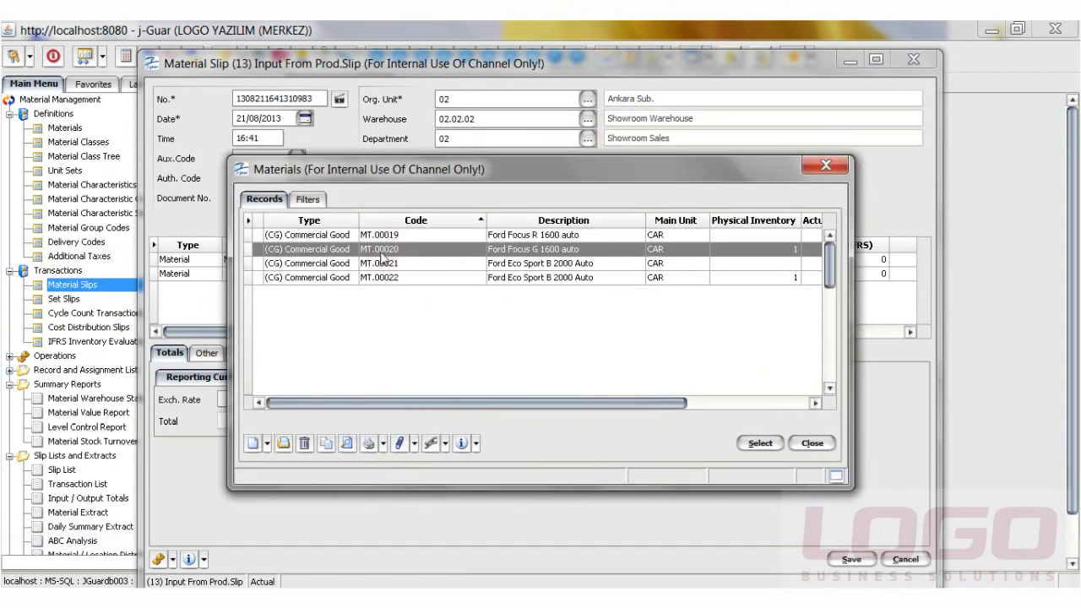
double_click(382, 251)
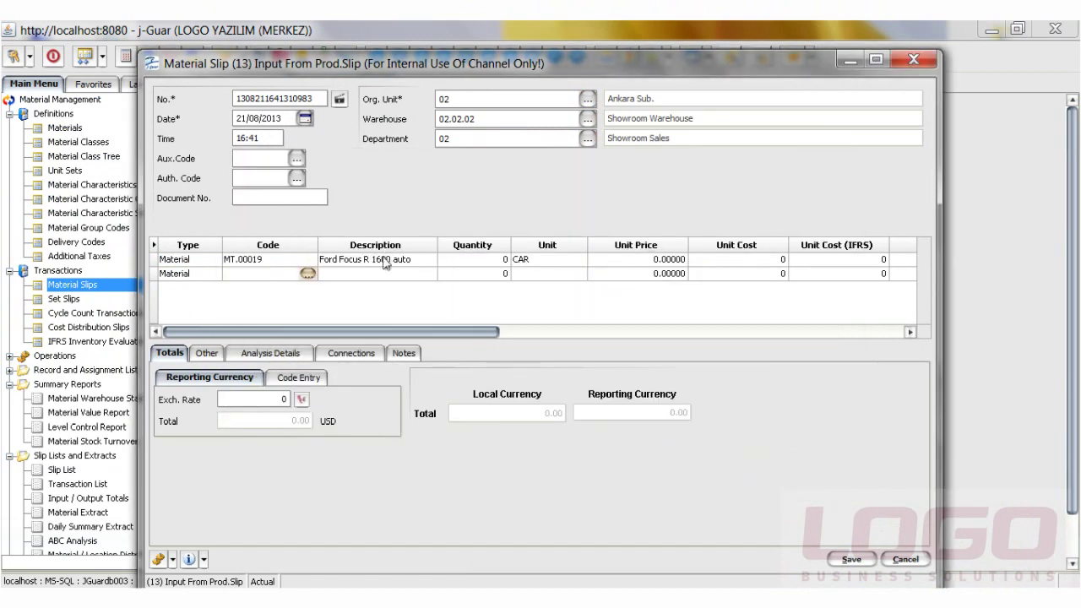
Add the Ford Eco Sport B 2000 Auto materials MT.00021 and MT.00022 as the third and fourth slip lines
key(Down)
click(308, 287)
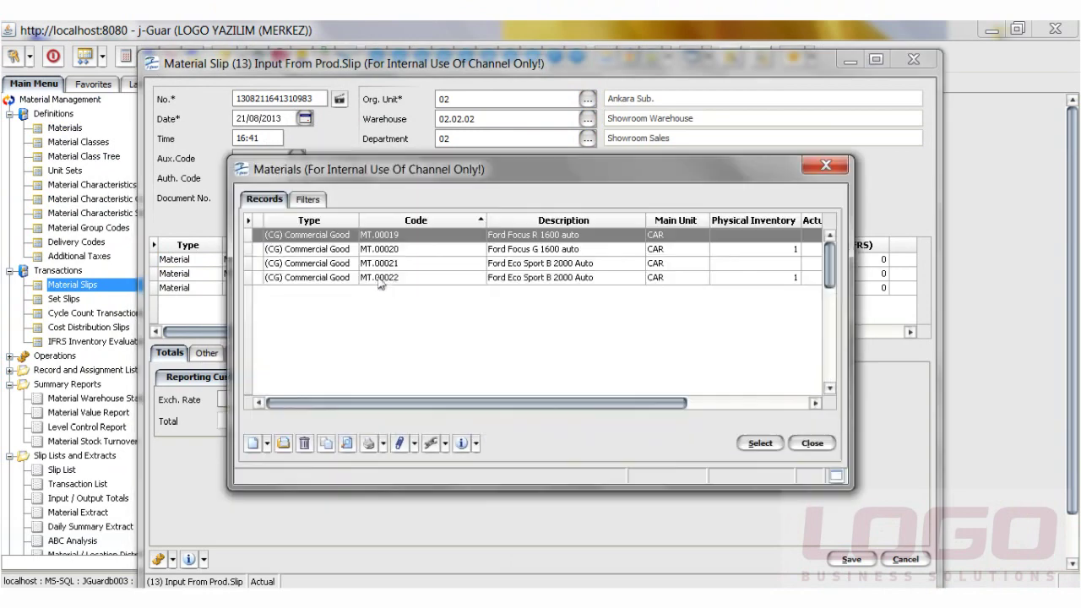
double_click(397, 263)
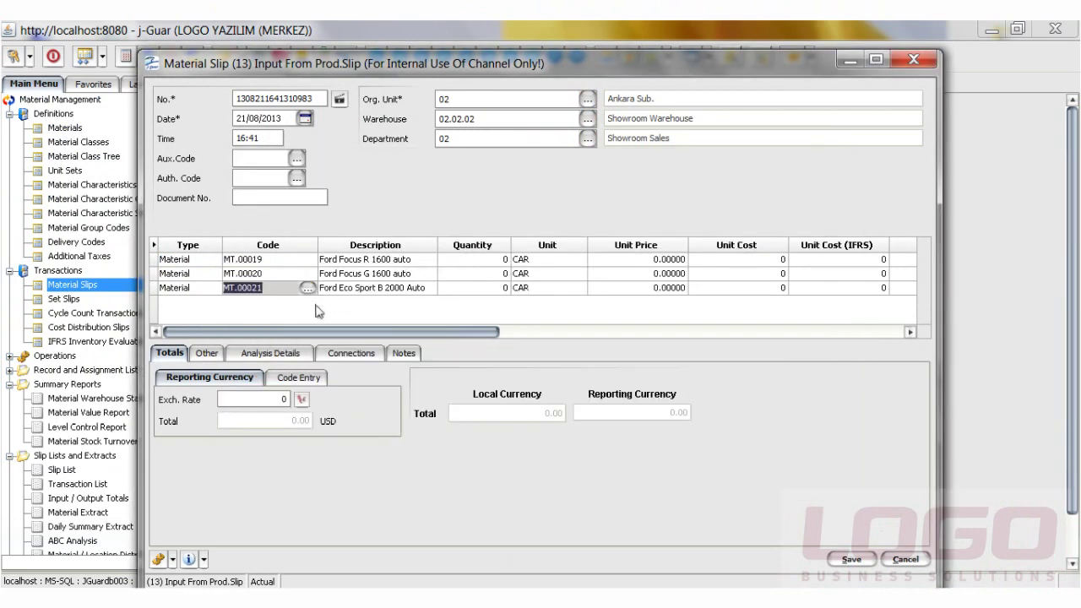
key(Down)
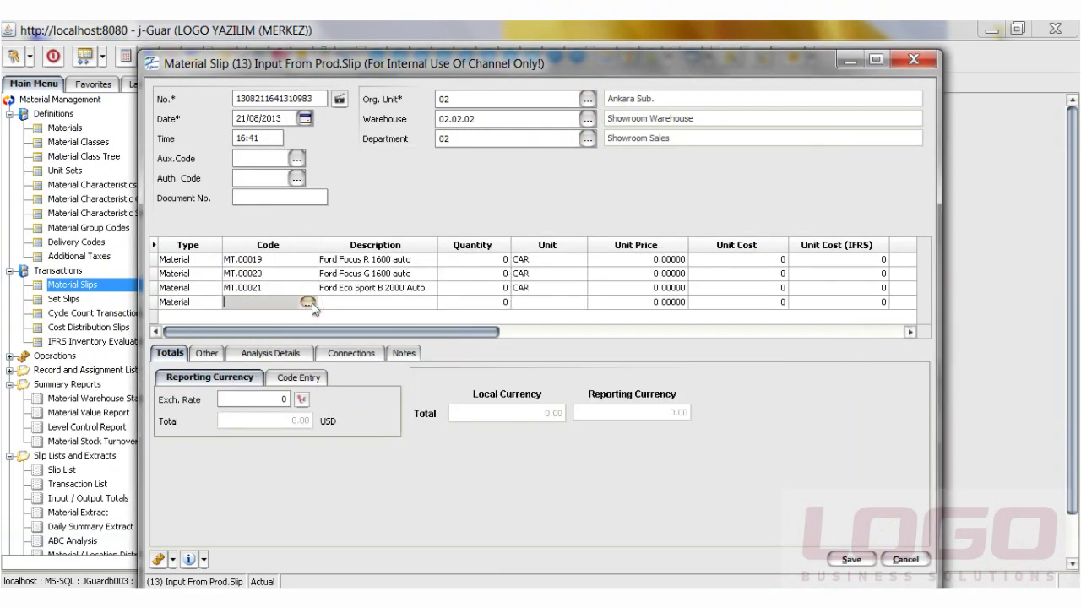
click(309, 302)
click(402, 279)
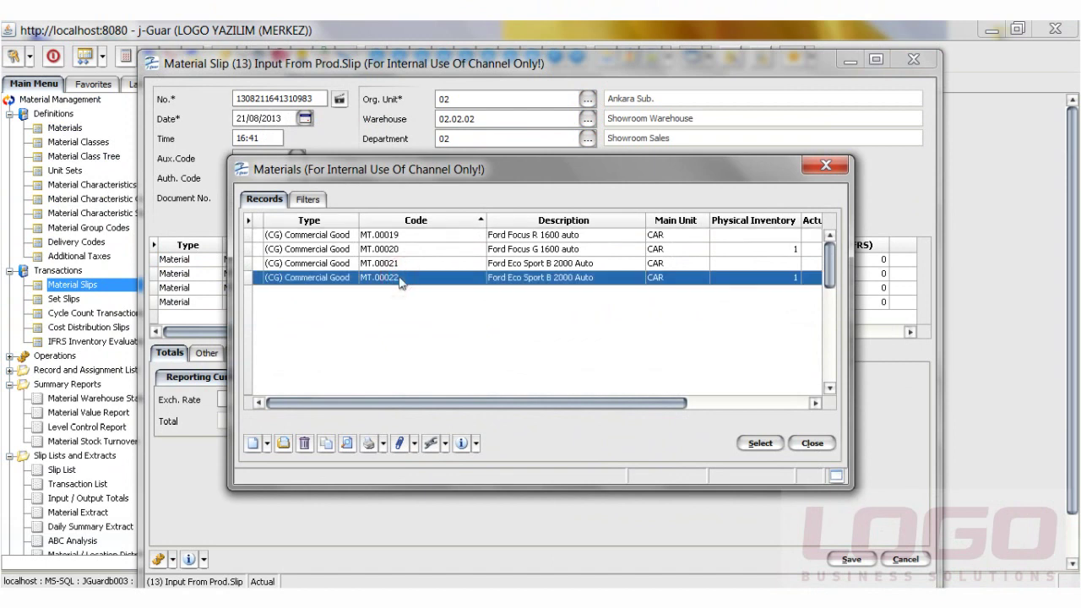
double_click(401, 281)
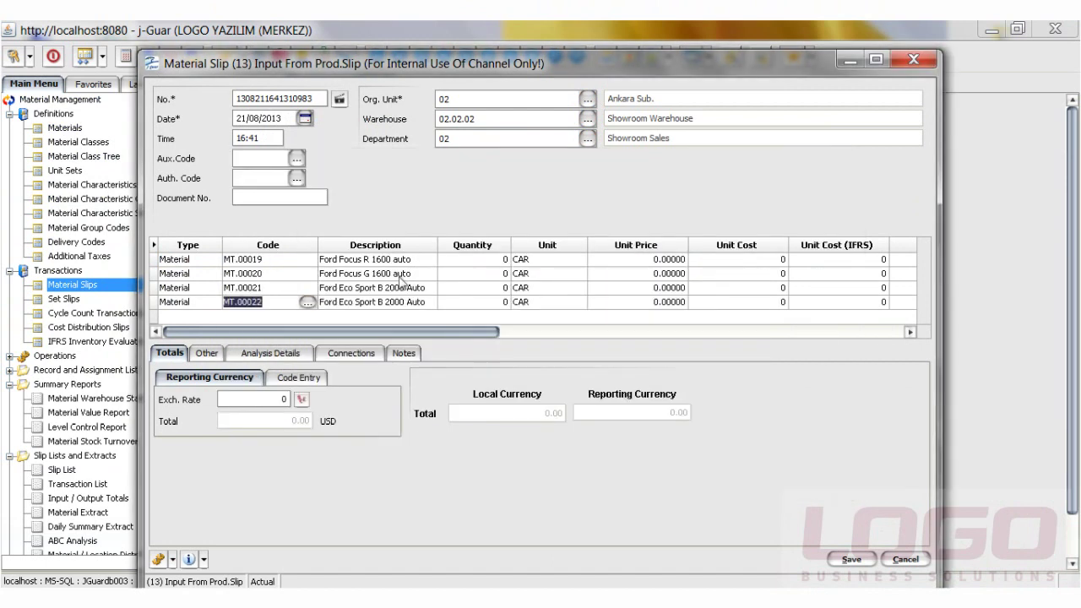
Set the quantity of all four material lines to 1
click(498, 265)
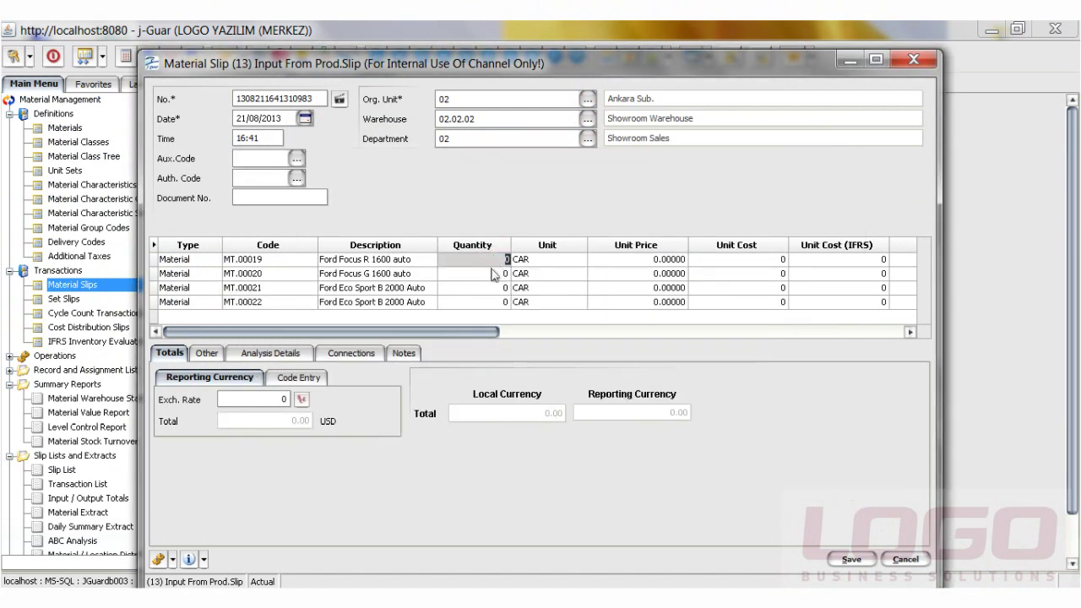
click(493, 275)
key(Up)
text(1)
click(496, 274)
click(497, 288)
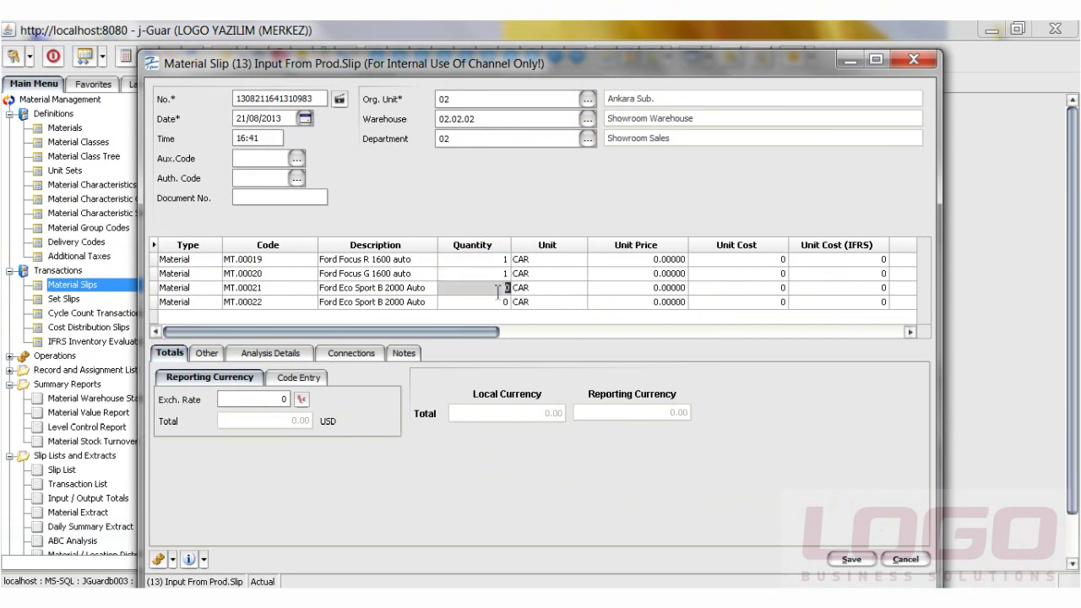
click(495, 303)
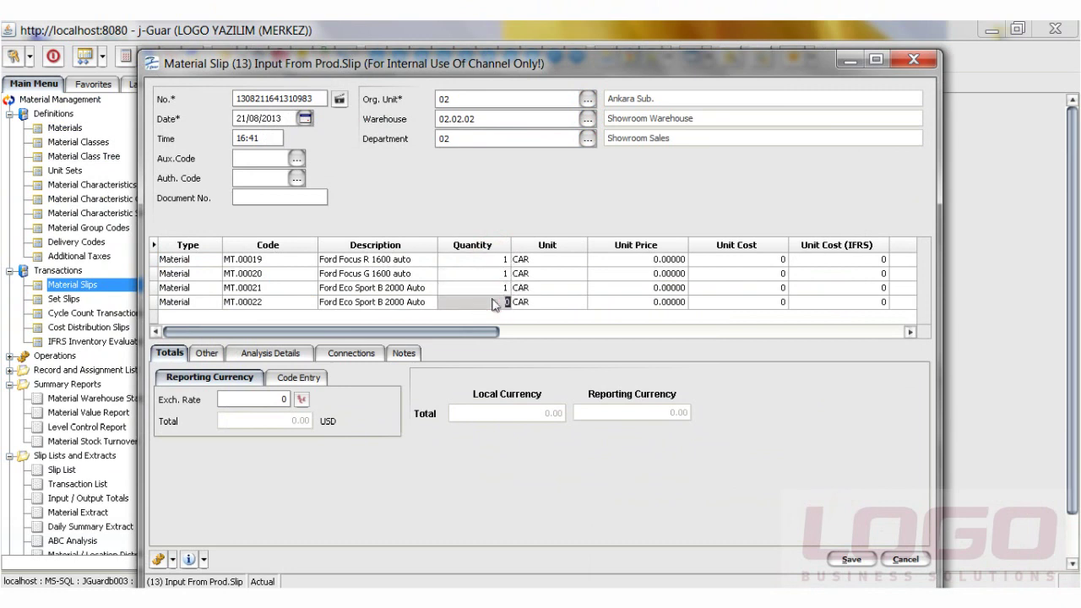
Set the unit price to 55,000 for MT.00019 and MT.00020, and to 40,000 for MT.00021 and MT.00022
click(622, 260)
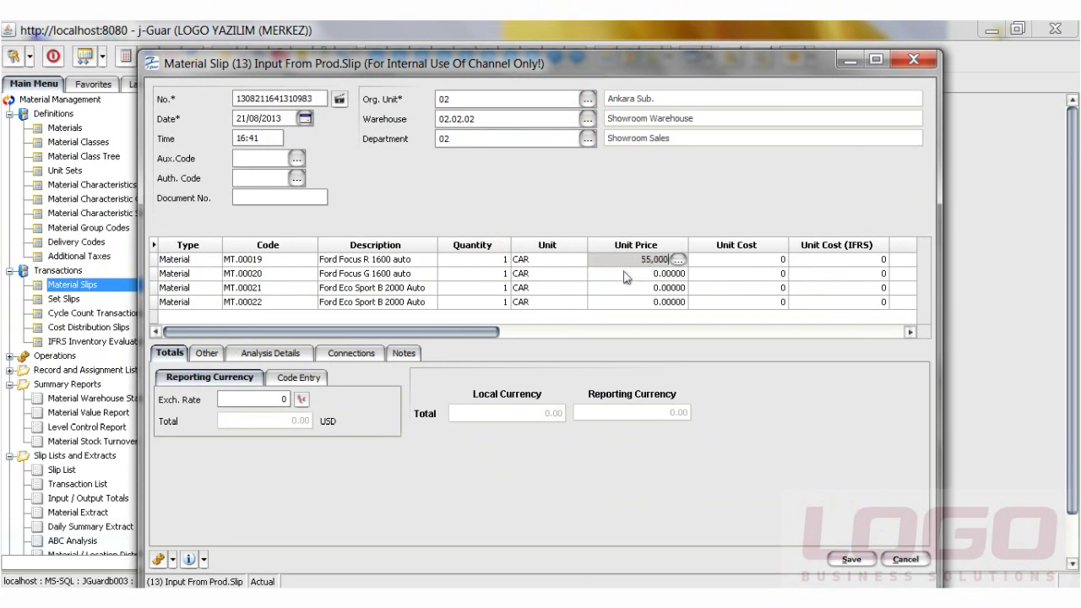
click(626, 275)
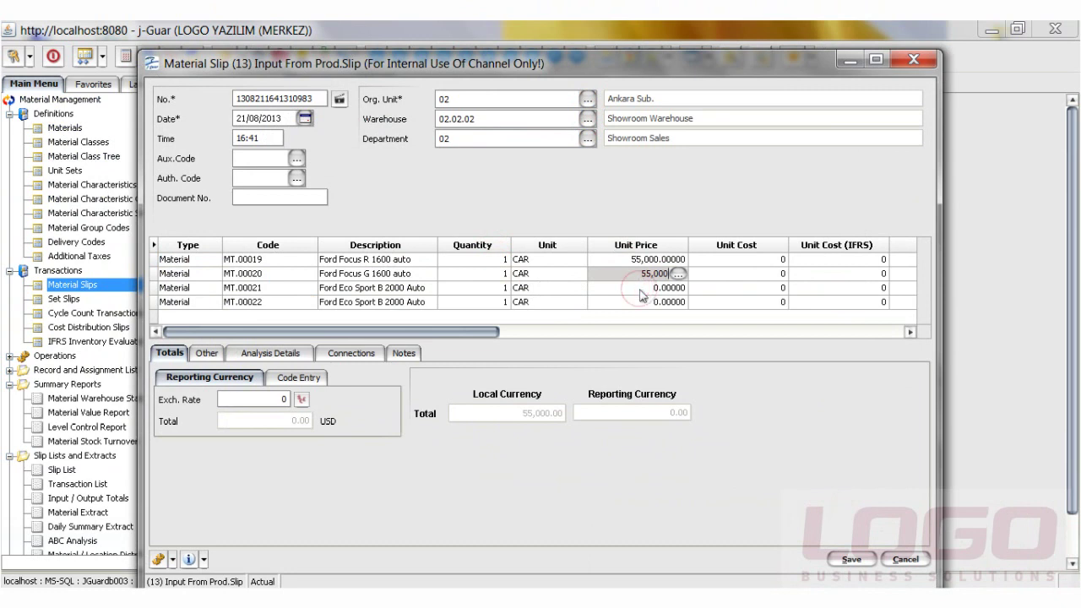
click(640, 288)
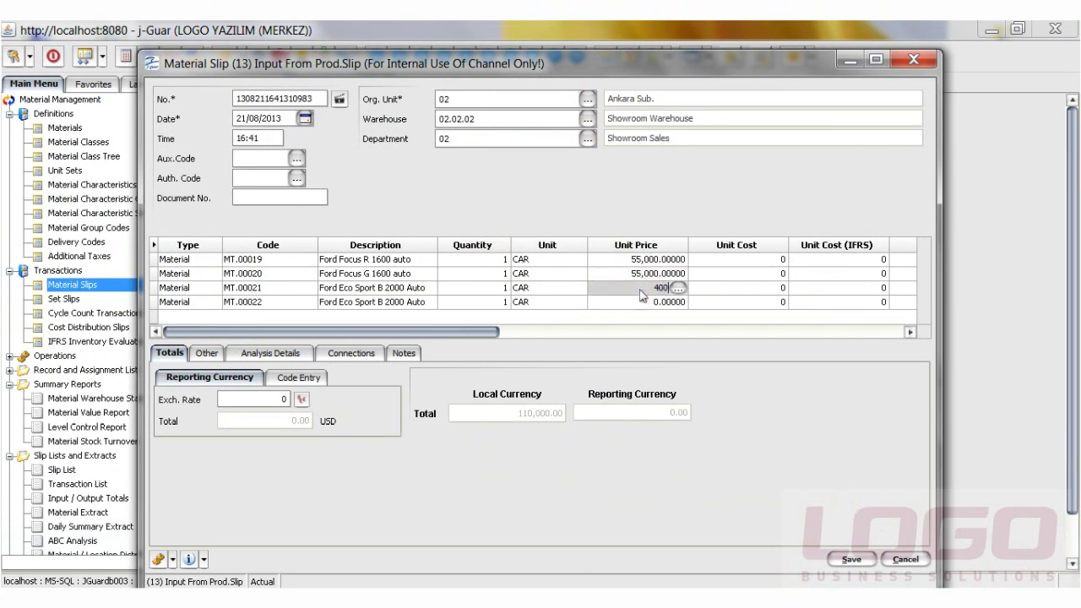
text(40,000)
click(644, 302)
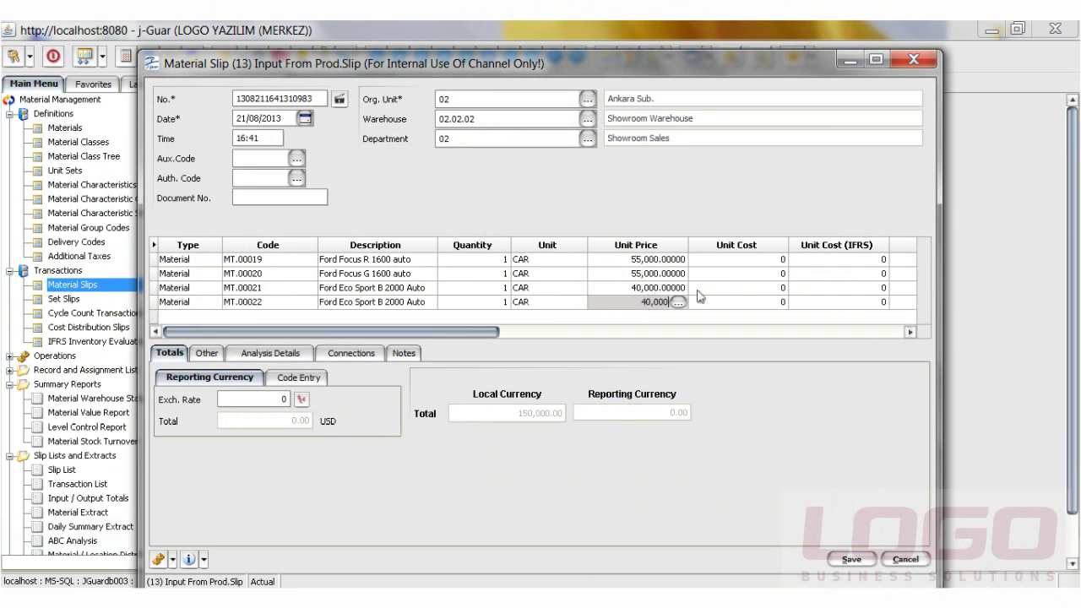
click(628, 290)
click(739, 278)
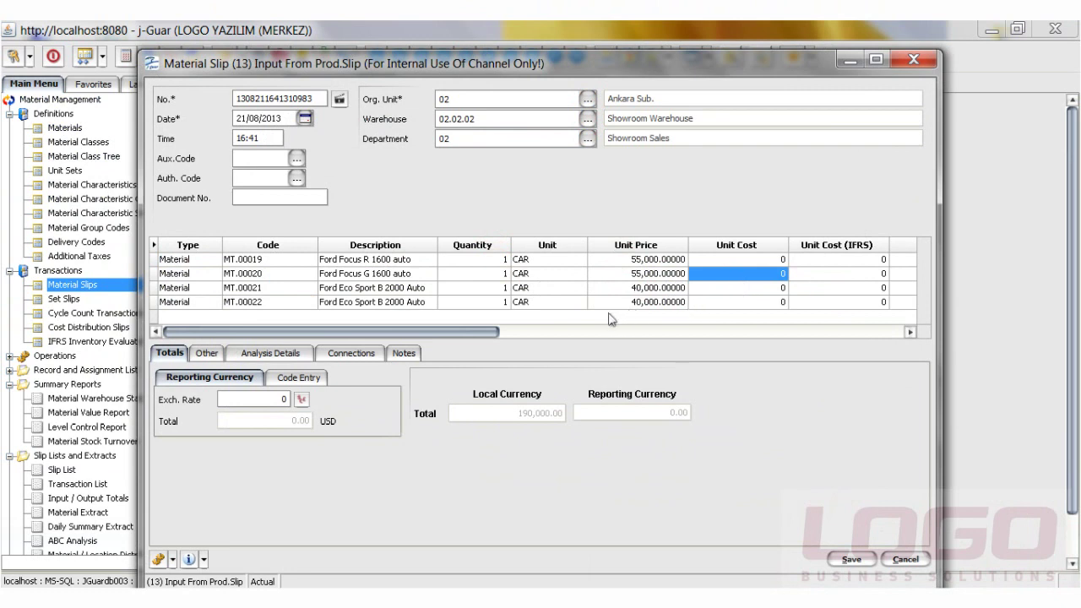
Review the slip's other, analysis, connection and notes details, and save the slip
drag(325, 332, 419, 341)
click(207, 353)
click(270, 355)
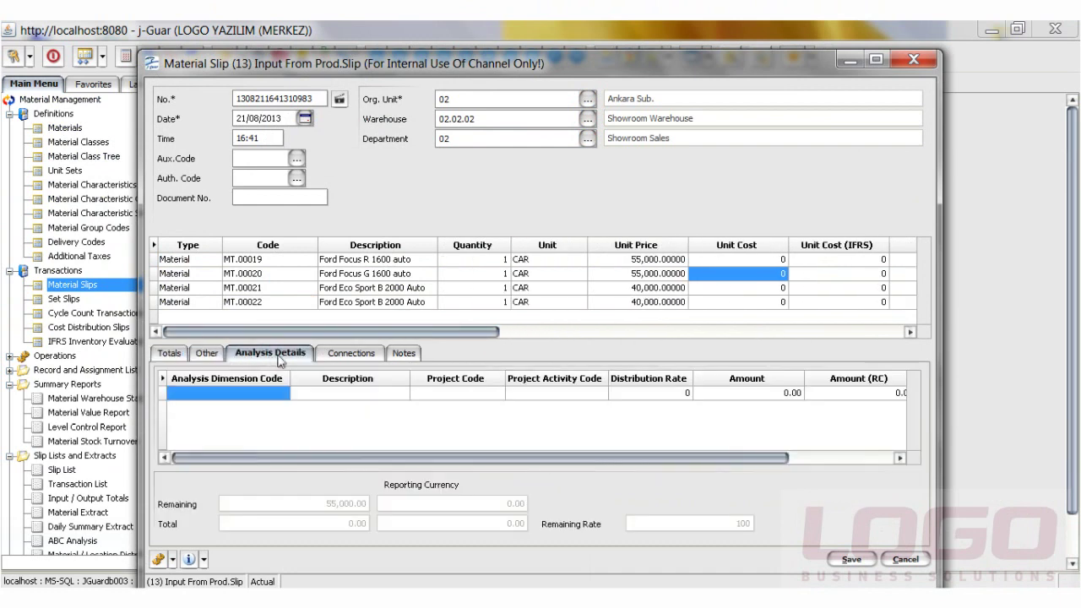
click(350, 354)
click(404, 354)
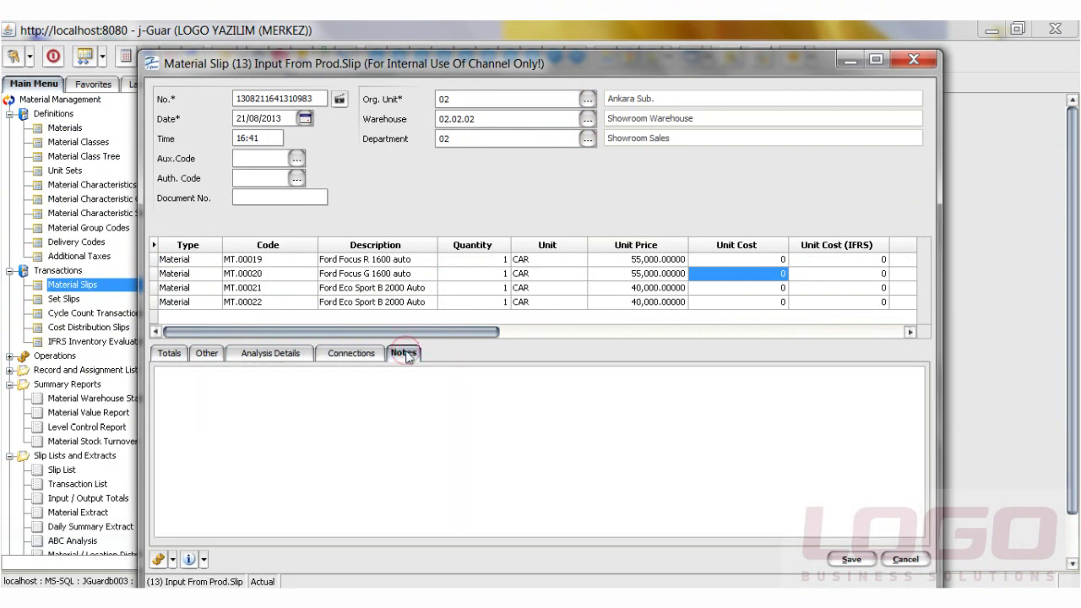
click(179, 354)
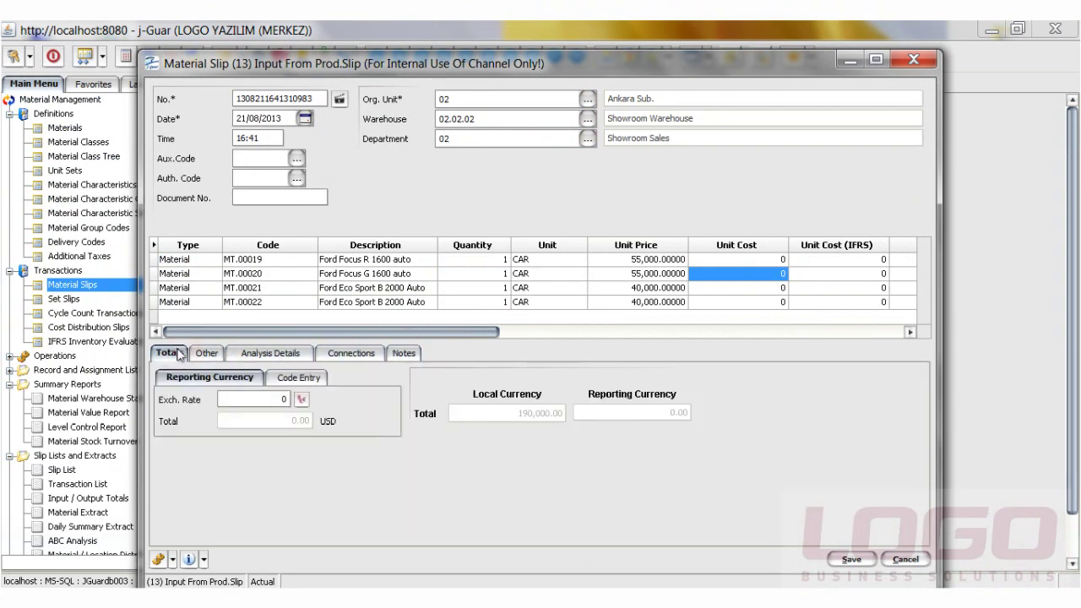
click(851, 559)
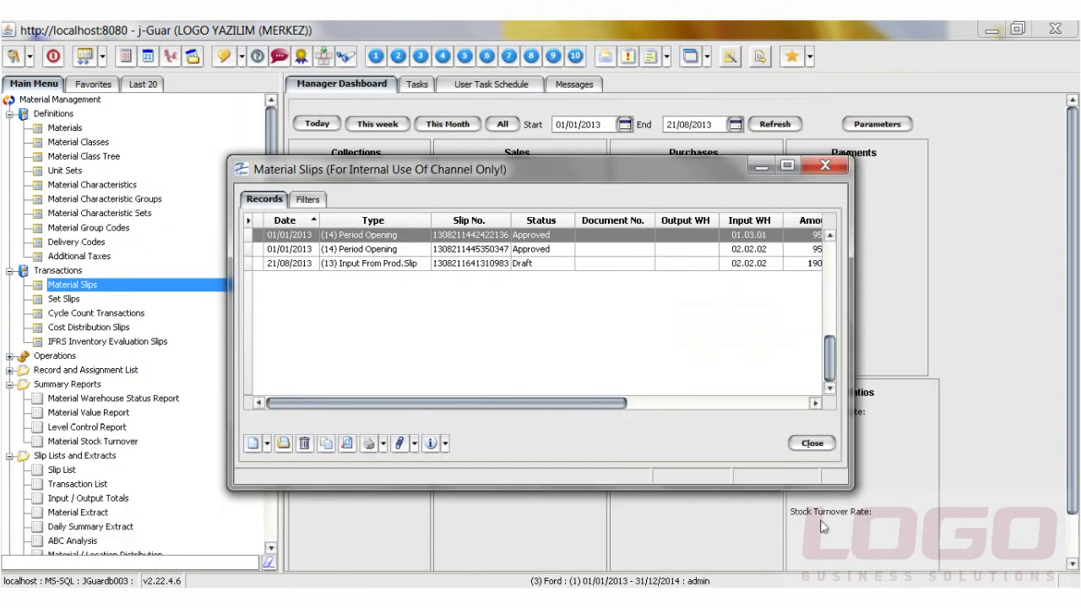
Change the status of the Input From Prod. Slip dated 21/08/2013 to Approved
right_click(540, 269)
click(583, 325)
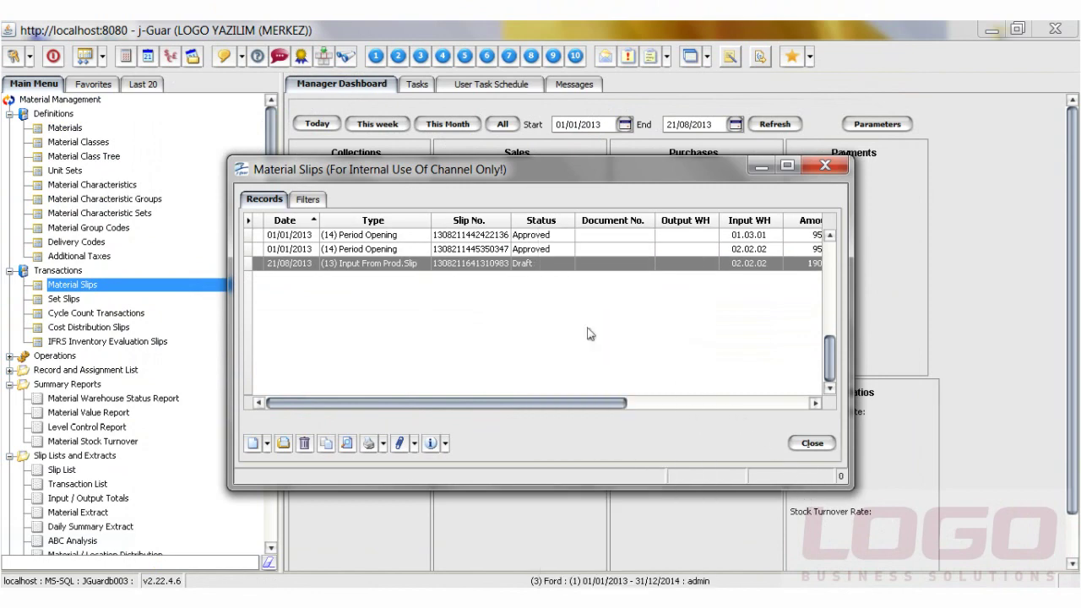
click(720, 460)
click(573, 406)
drag(573, 408, 598, 427)
Create a Project Input Slip for organizational unit 01, warehouse 01.03.01 Showroom Warehouse and department 02 Showroom Sales
click(267, 443)
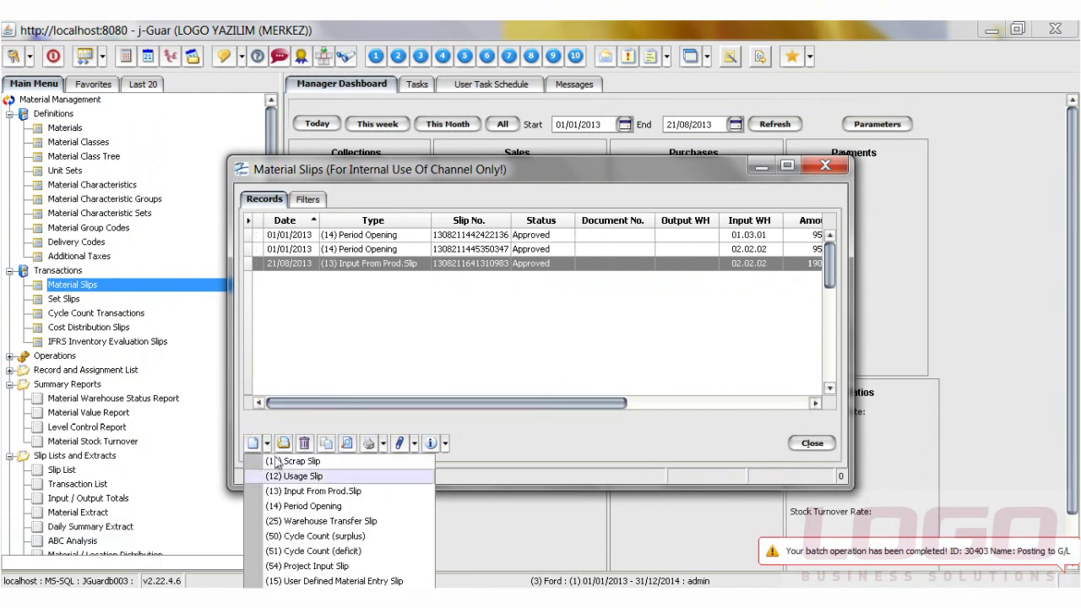
click(339, 569)
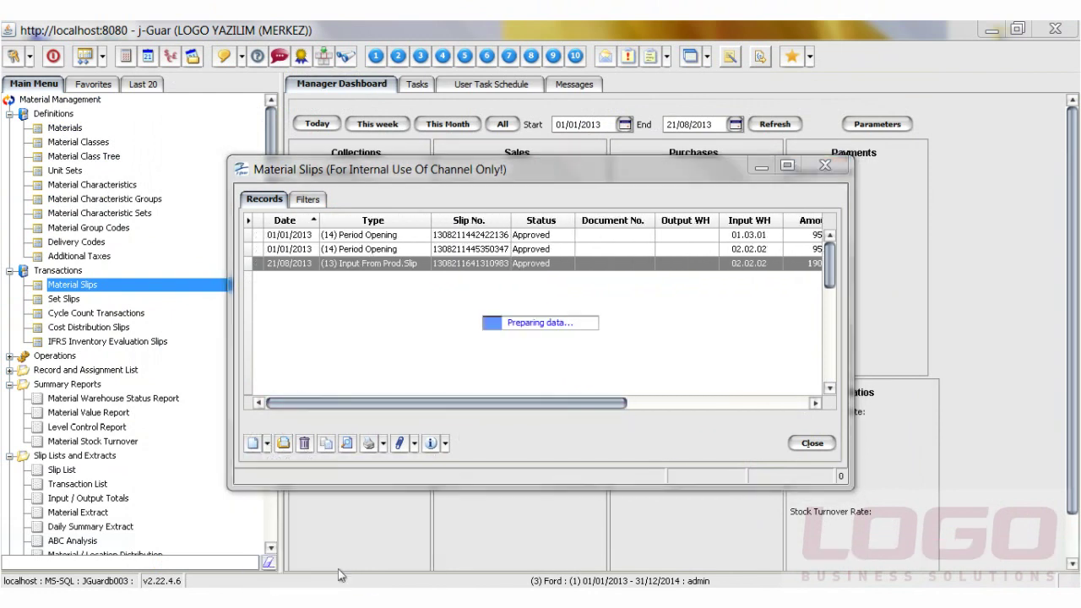
click(587, 99)
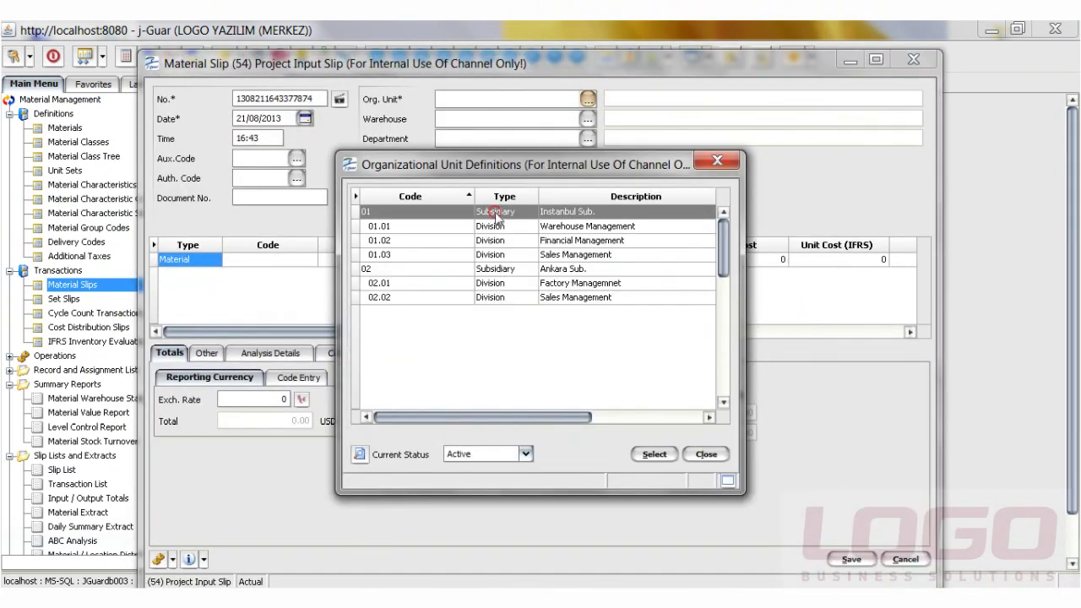
double_click(497, 212)
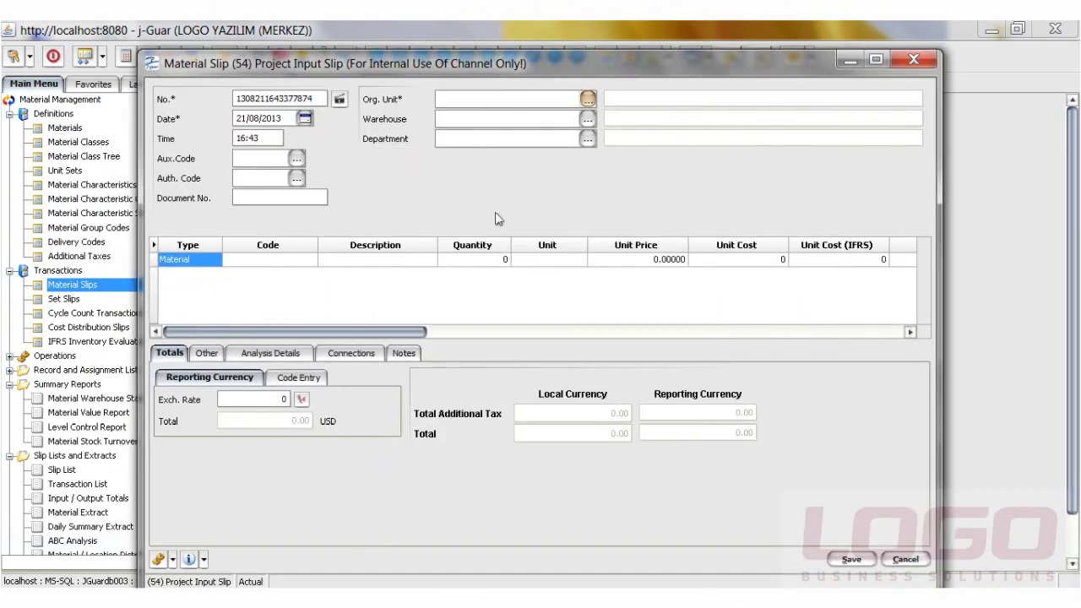
click(588, 120)
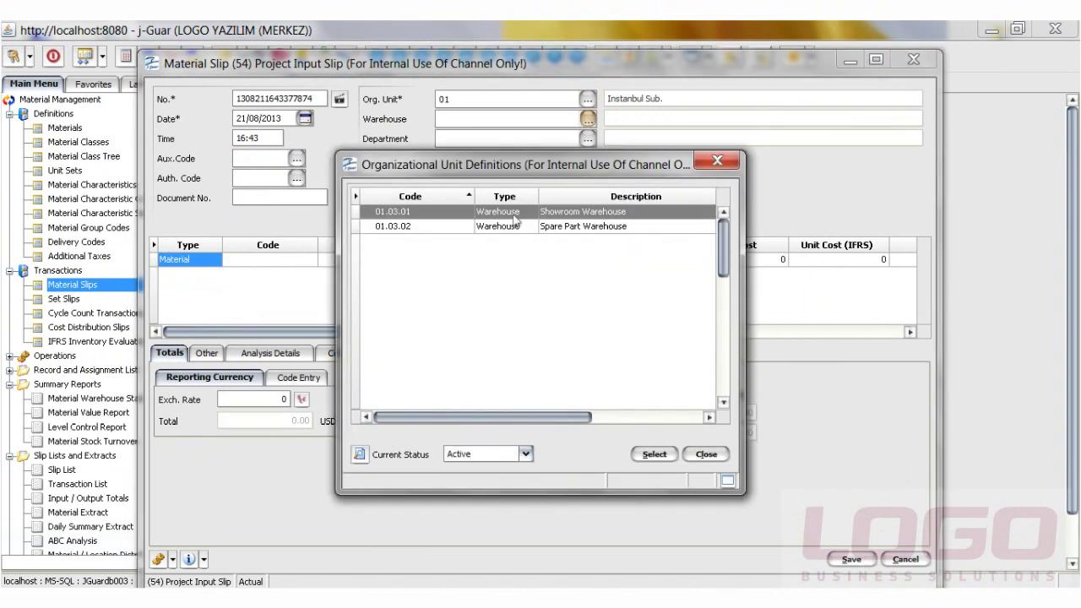
double_click(513, 218)
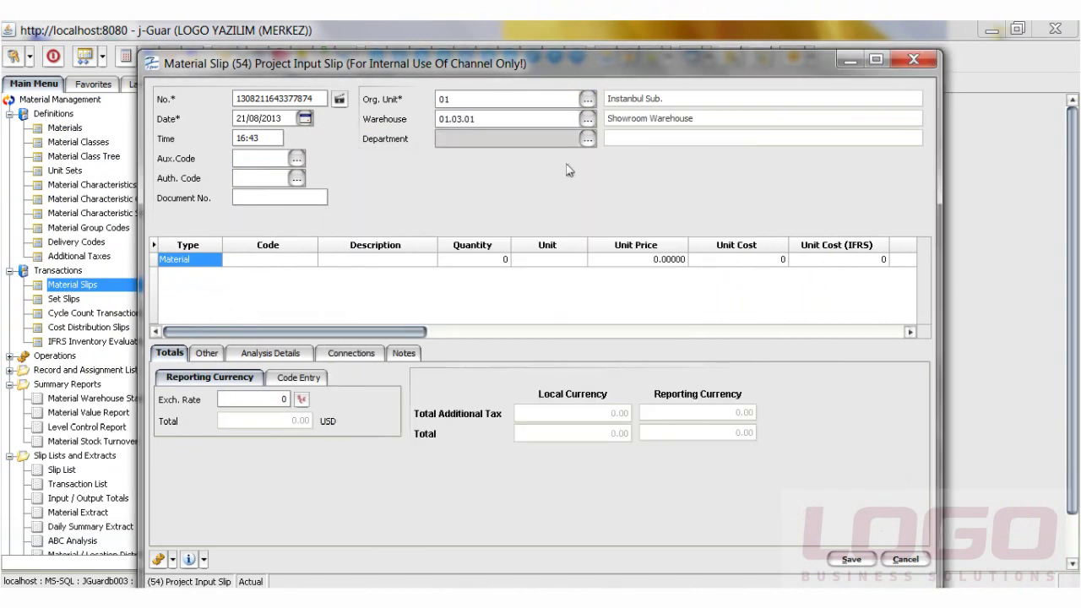
click(587, 139)
click(553, 228)
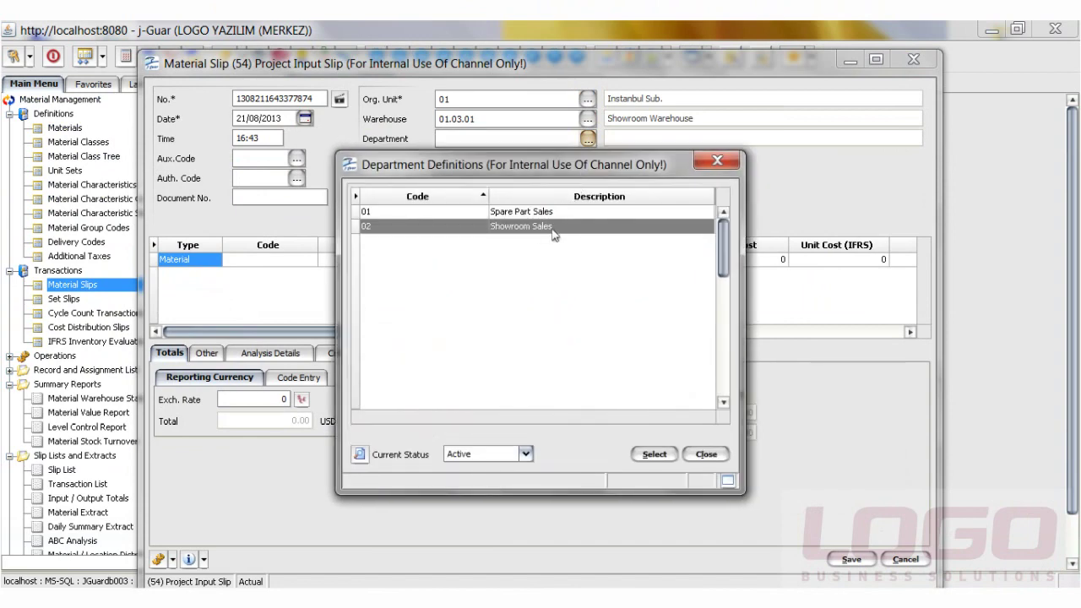
double_click(542, 228)
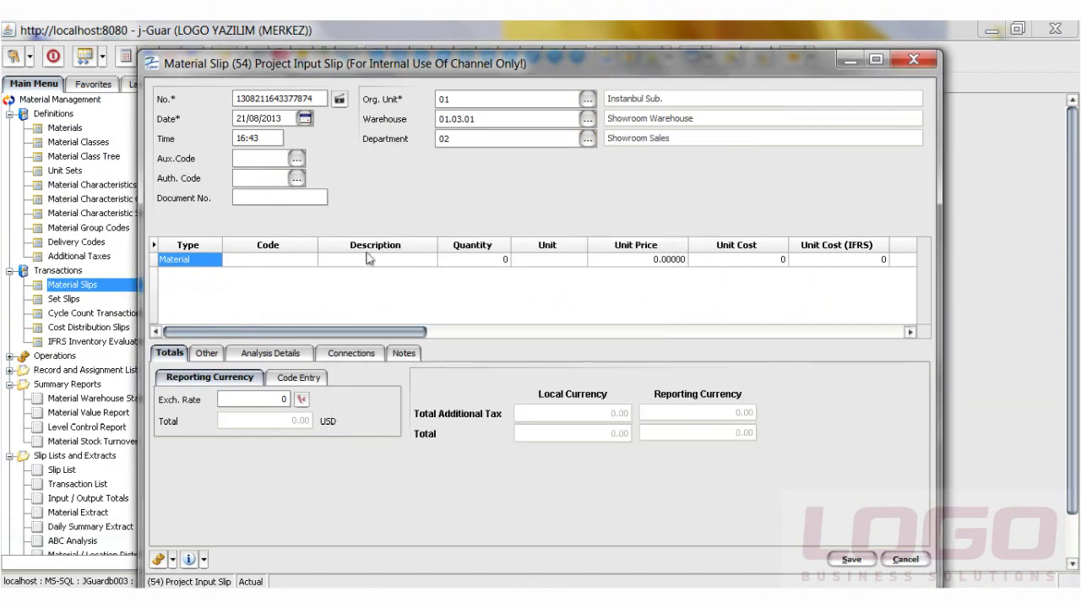
Add the Ford Focus 1600 auto materials MT.00019 and MT.00020 as the first two lines of the Project Input Slip
click(289, 260)
click(308, 262)
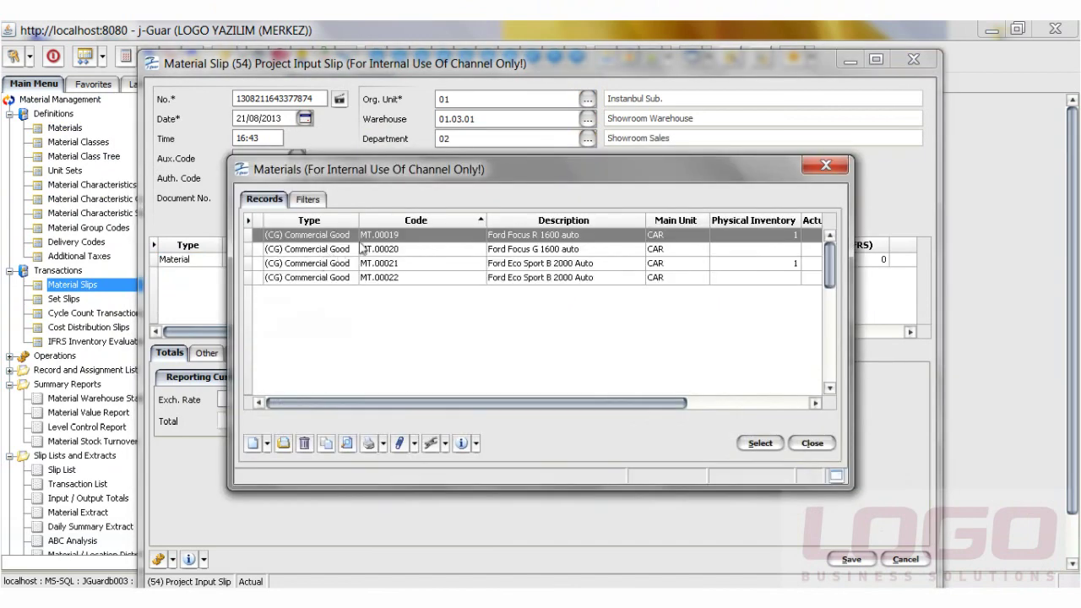
double_click(377, 237)
click(314, 277)
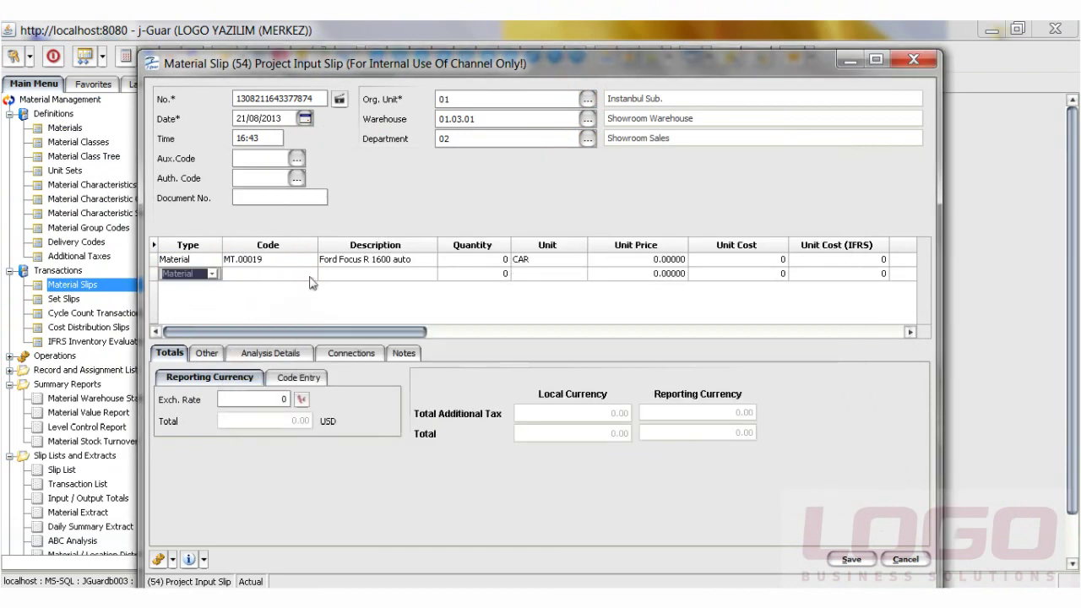
click(311, 276)
click(310, 274)
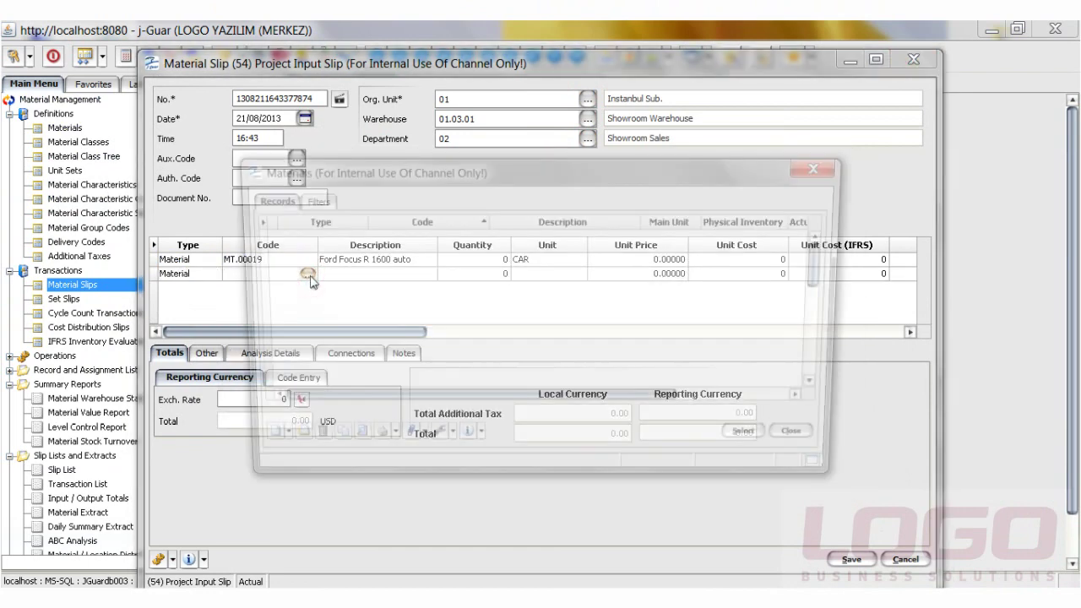
double_click(344, 253)
Add the Ford Eco Sport B 2000 Auto materials MT.00021 and MT.00022 as the Project Input Slip's third and fourth lines
key(Down)
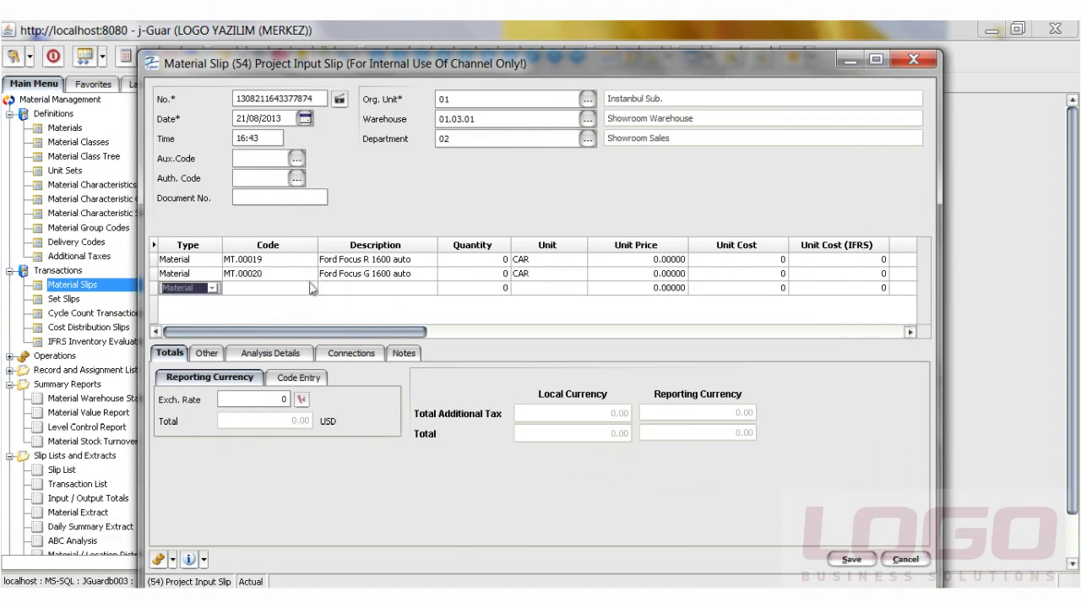
click(308, 290)
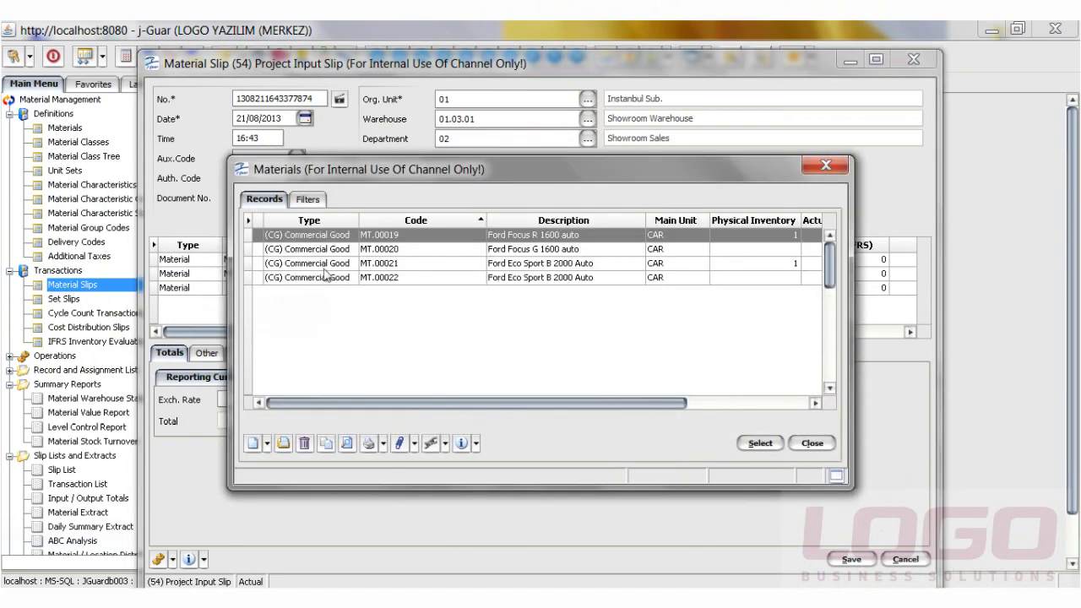
double_click(324, 265)
key(Down)
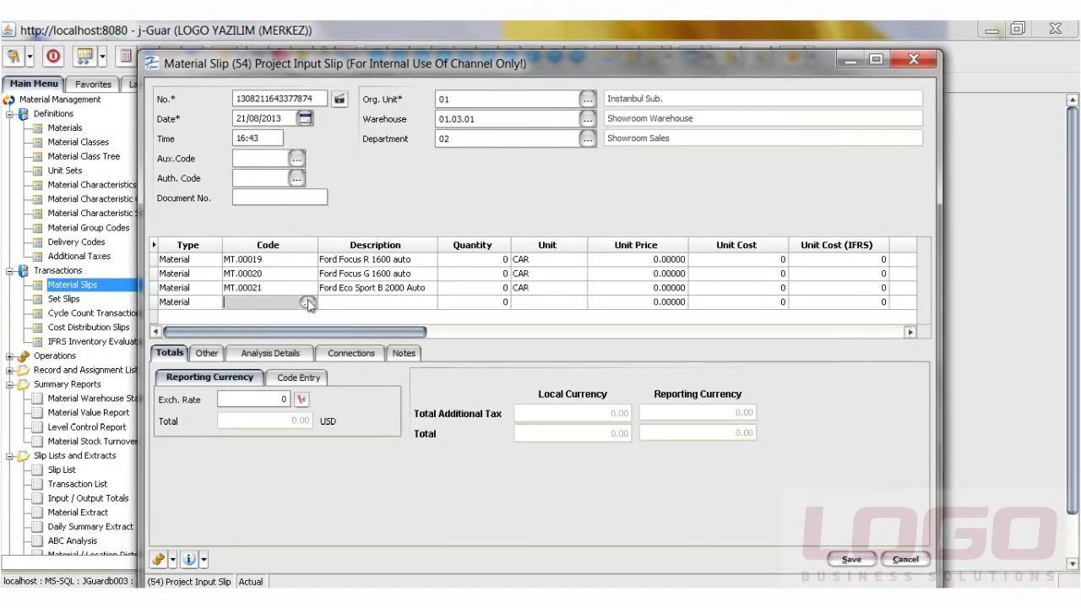
click(308, 302)
click(340, 281)
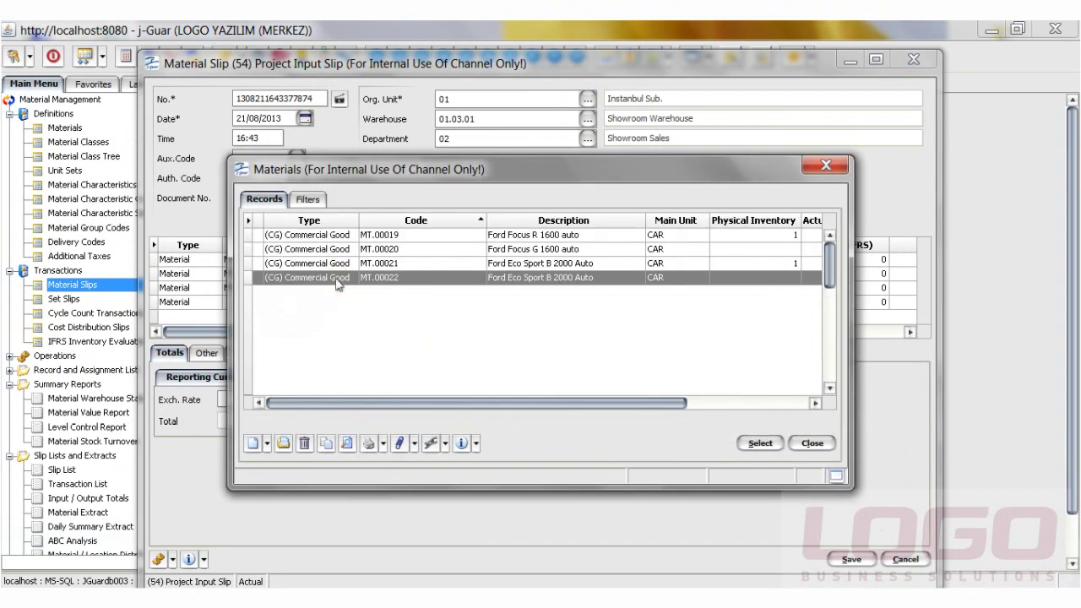
double_click(336, 279)
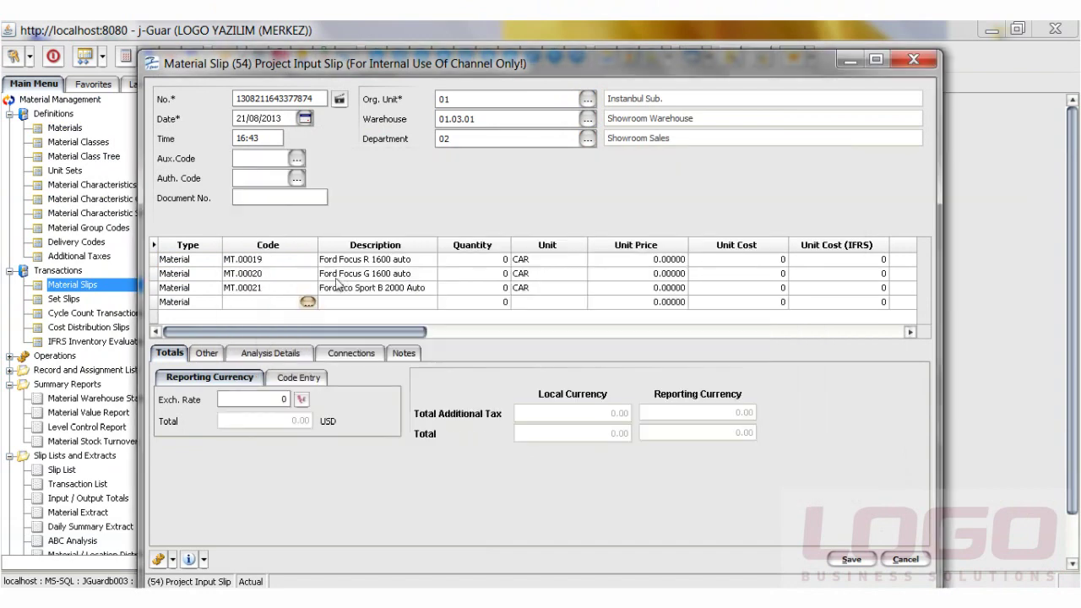
Set the quantity of all four Project Input Slip lines to 1
click(478, 260)
text(1)
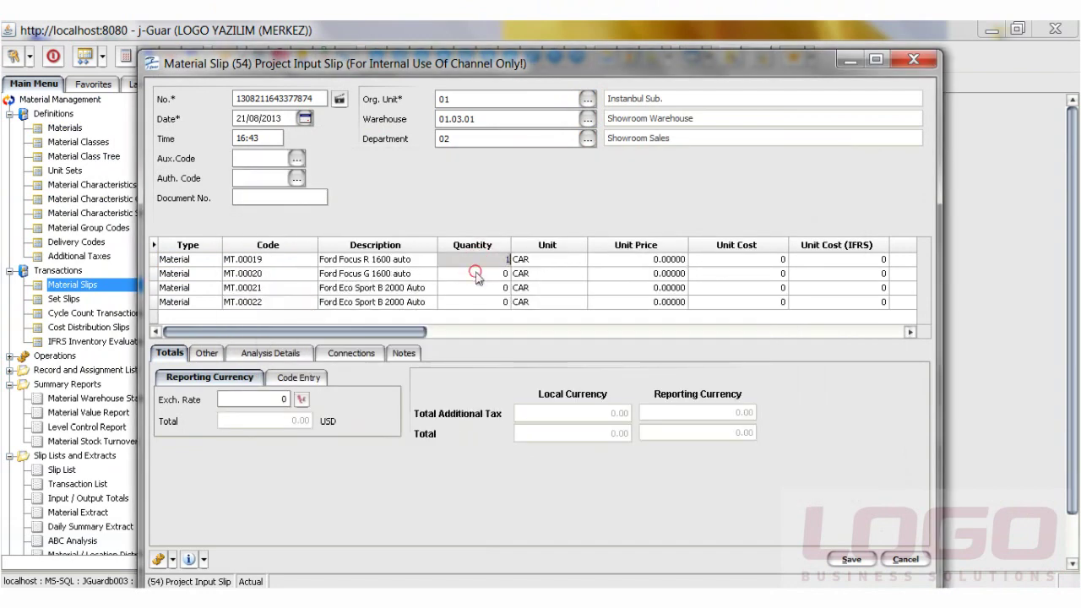
click(476, 274)
text(1)
click(482, 288)
text(1)
click(487, 313)
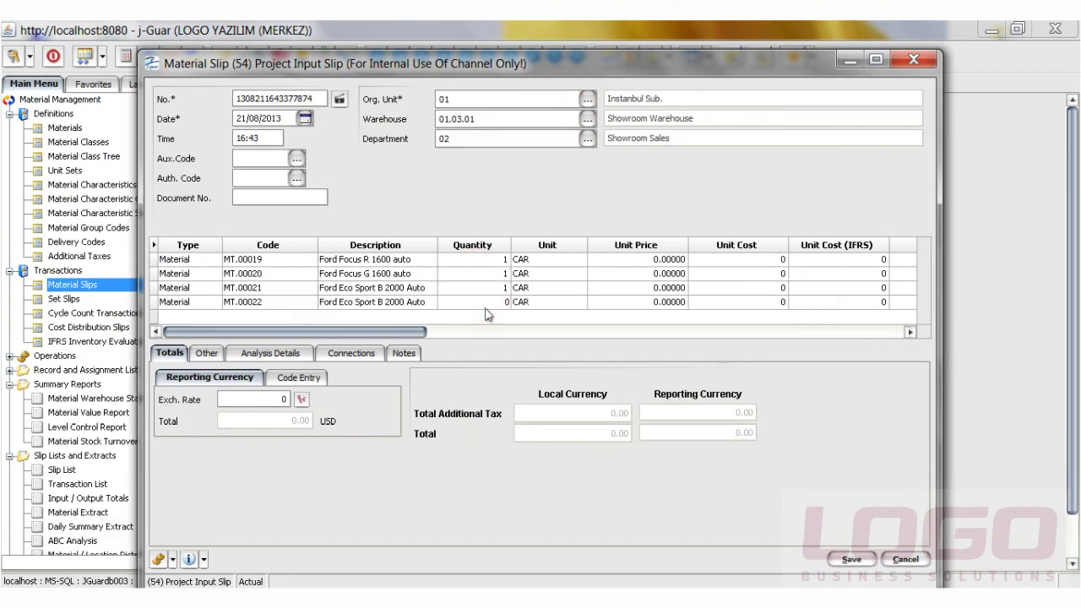
click(496, 304)
text(1)
Set the unit price to 50,000 for MT.00019 and MT.00020, and to 35,000 for MT.00021 and MT.00022
click(630, 262)
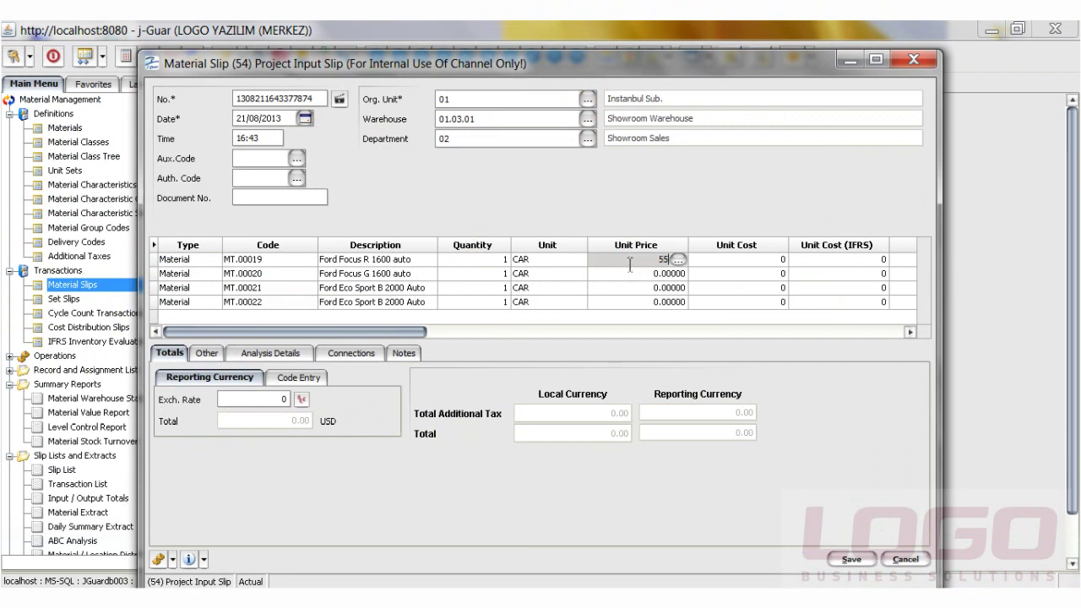
text(50,000)
click(639, 275)
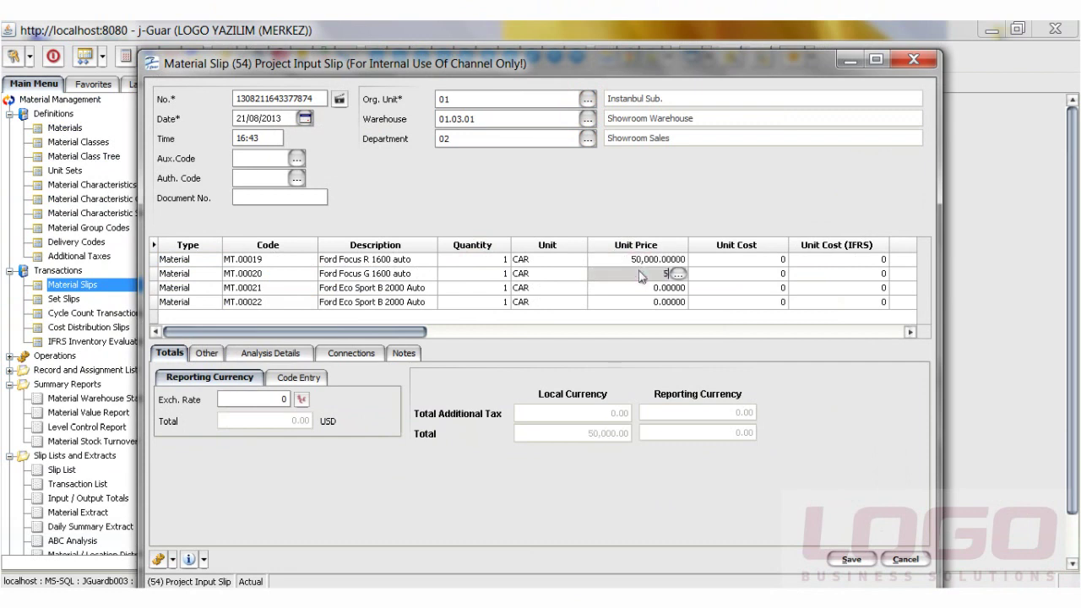
text(500000)
key(Down)
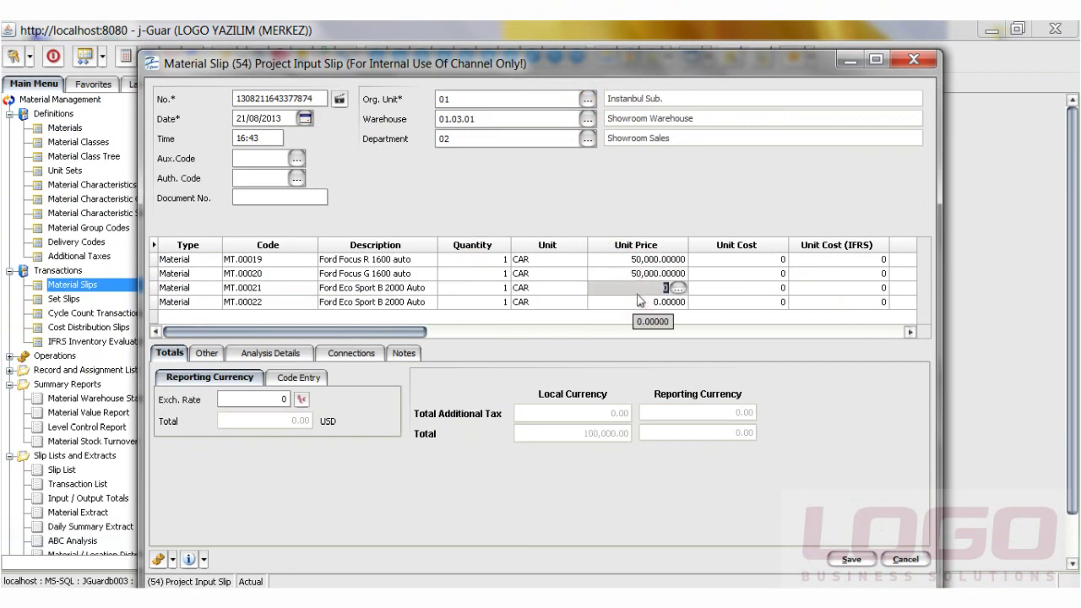
text(35,000)
key(Down)
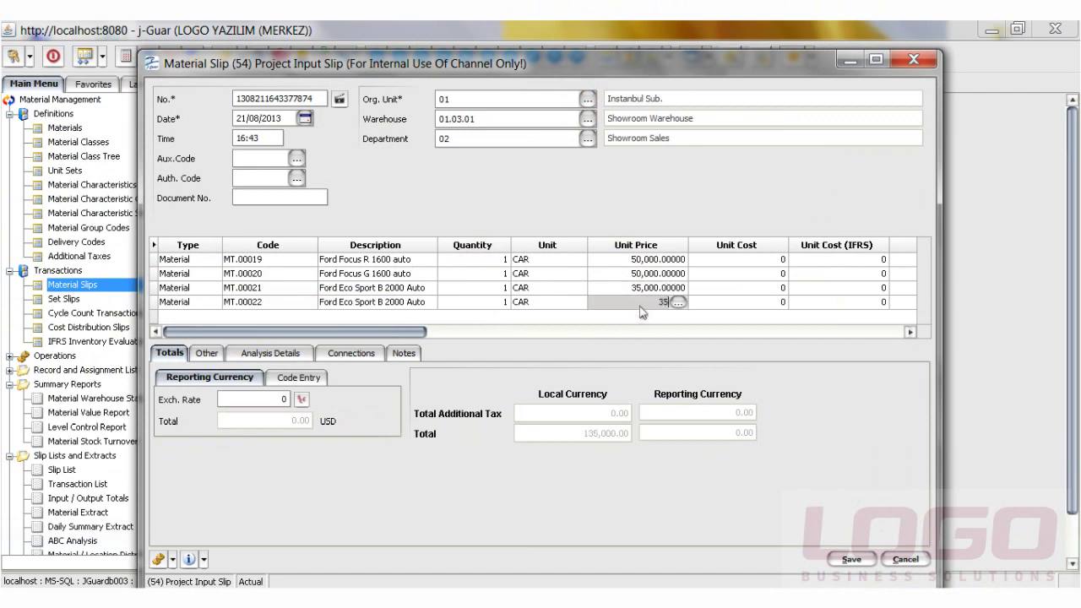
click(655, 289)
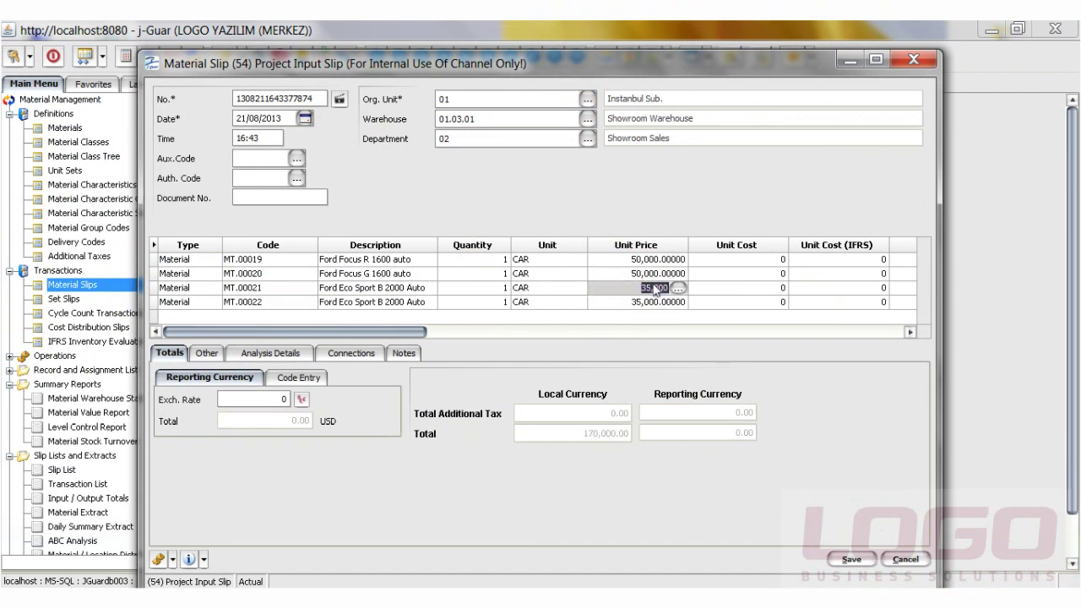
click(735, 288)
Review the Project Input Slip's other, analysis, connection and notes details, and save the slip
click(207, 353)
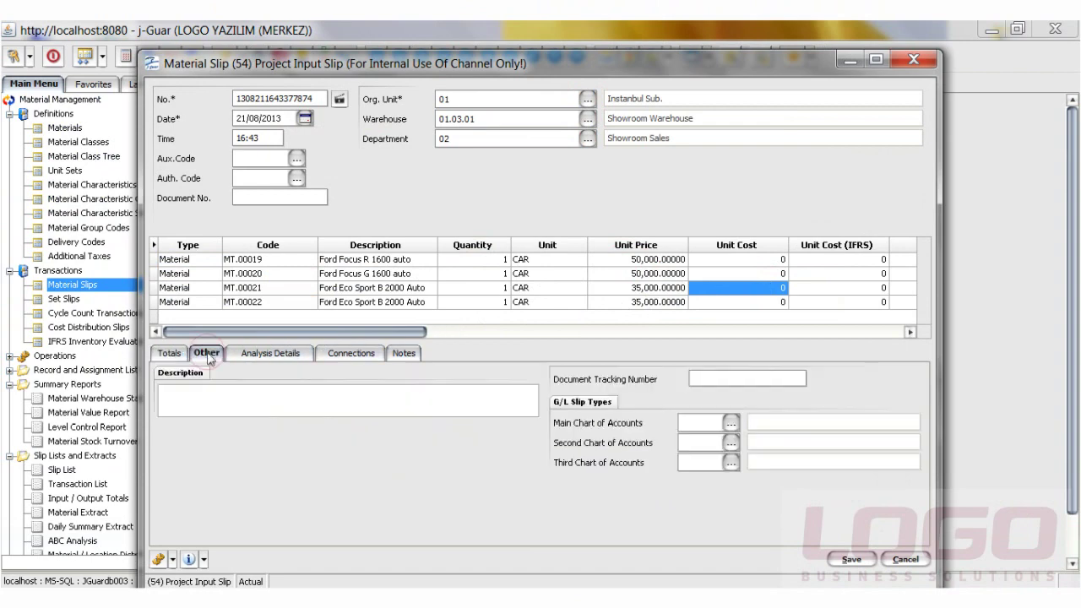
click(259, 356)
click(349, 354)
click(401, 353)
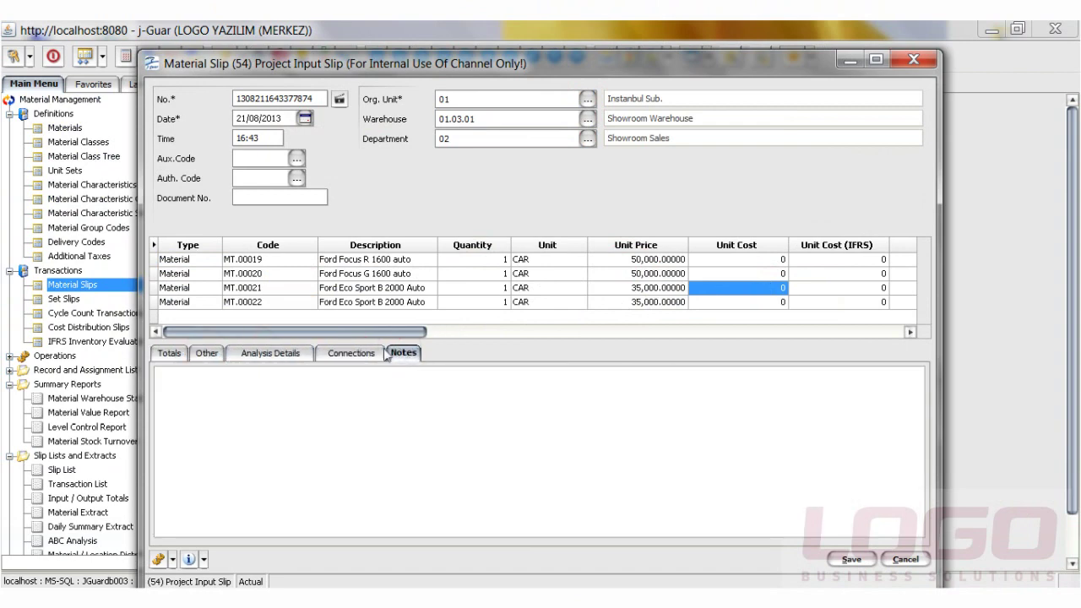
click(181, 354)
click(848, 560)
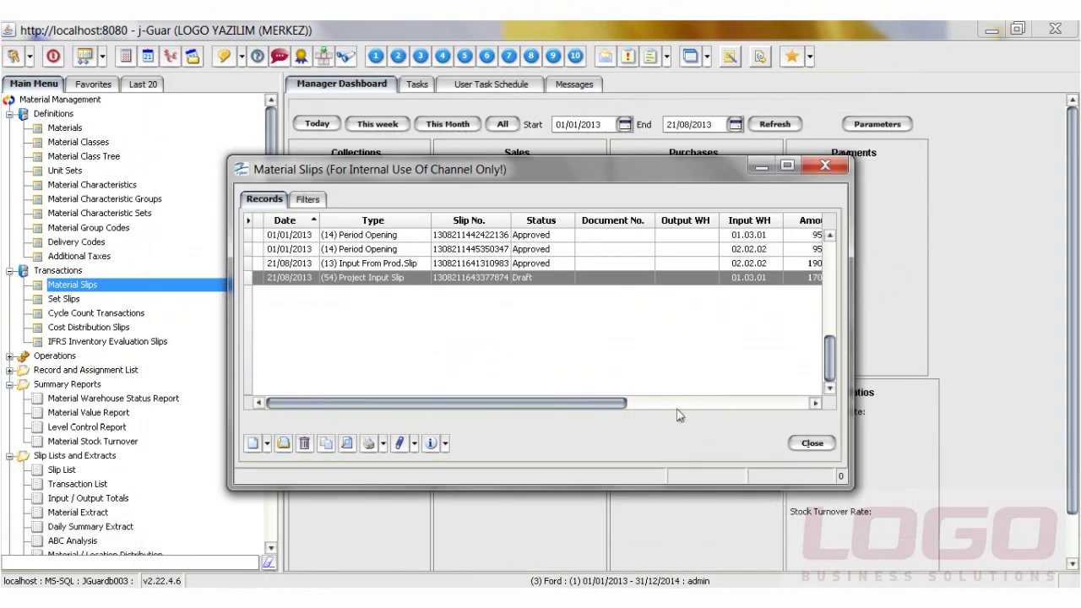
Change the status of the Project Input Slip to Approved
right_click(559, 304)
click(575, 328)
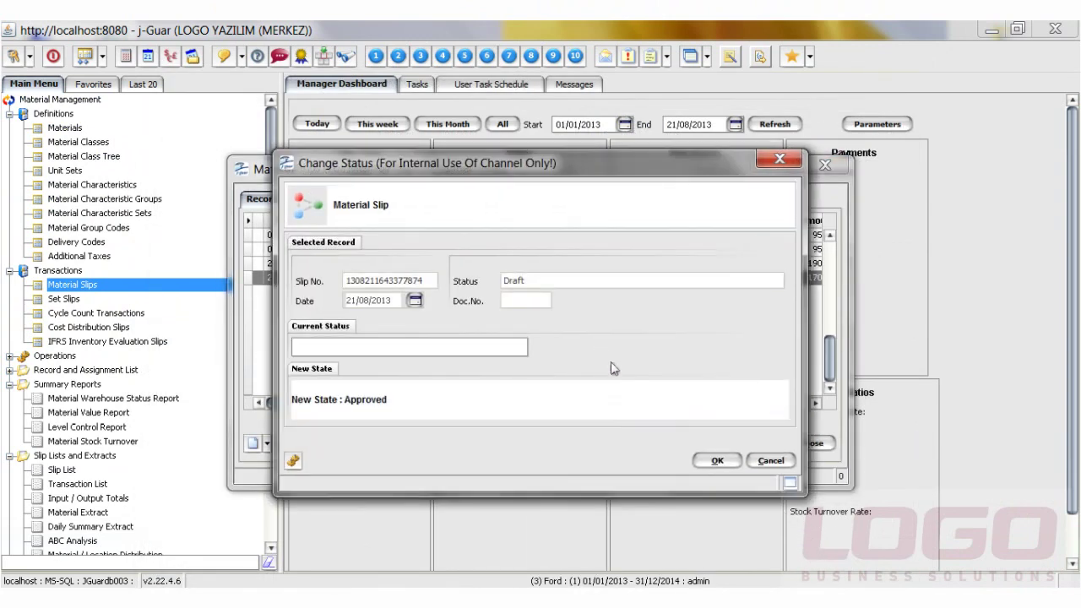
click(713, 460)
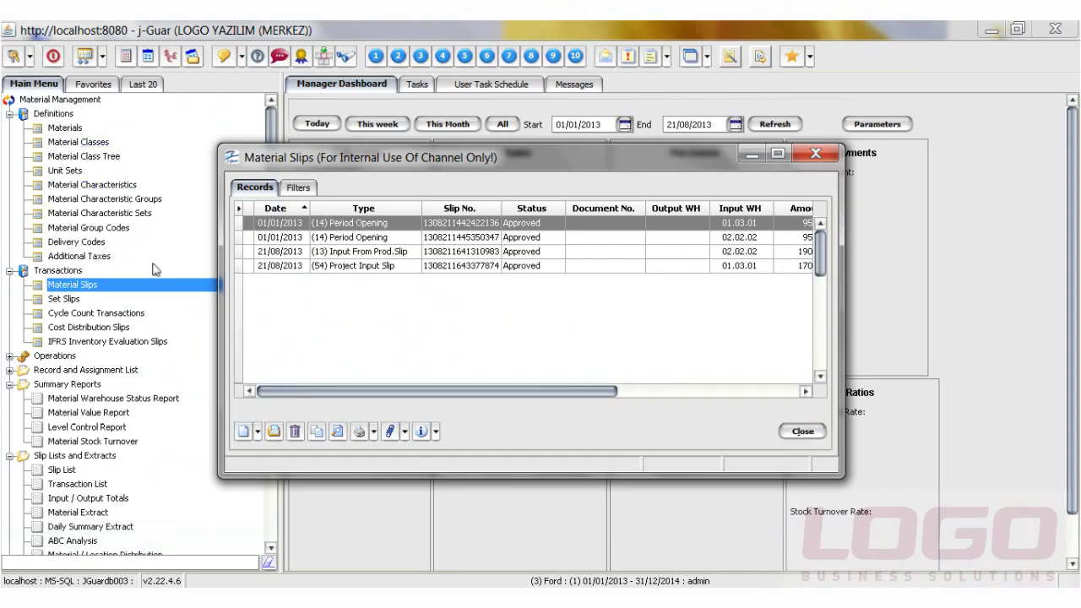
Create a Scrap Slip for org. unit 01 Instanbul Sub., warehouse 01.03.01 Showroom Warehouse and department 02 Showroom Sales
click(256, 431)
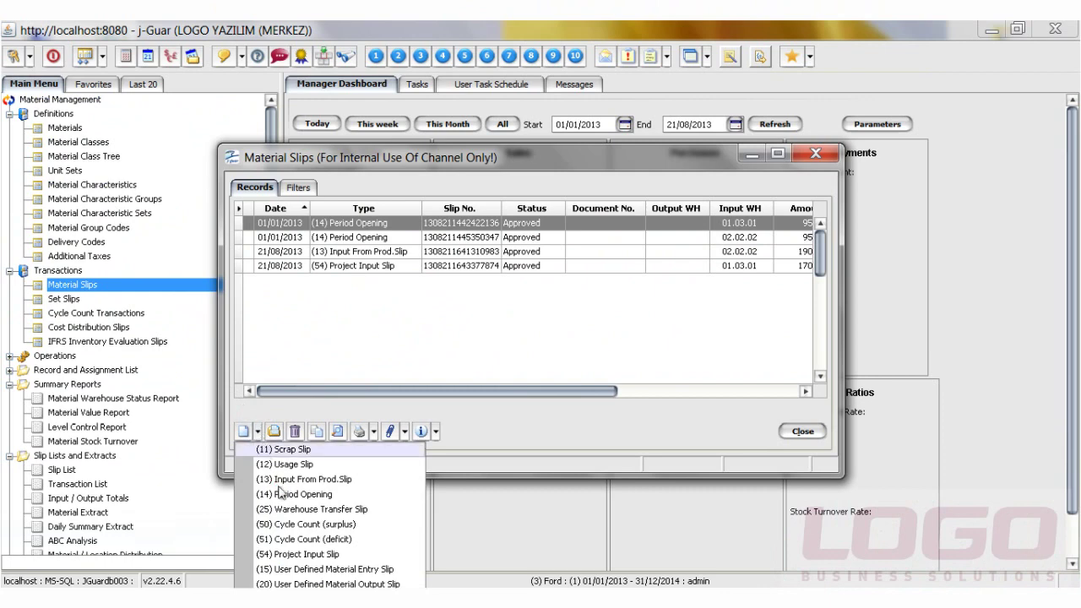
click(280, 492)
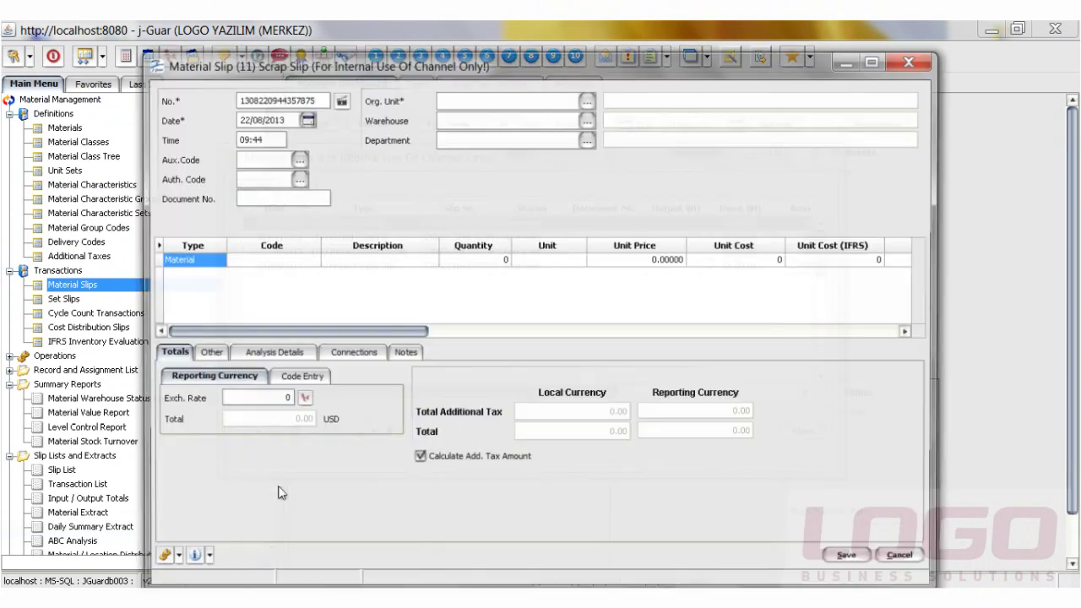
click(586, 102)
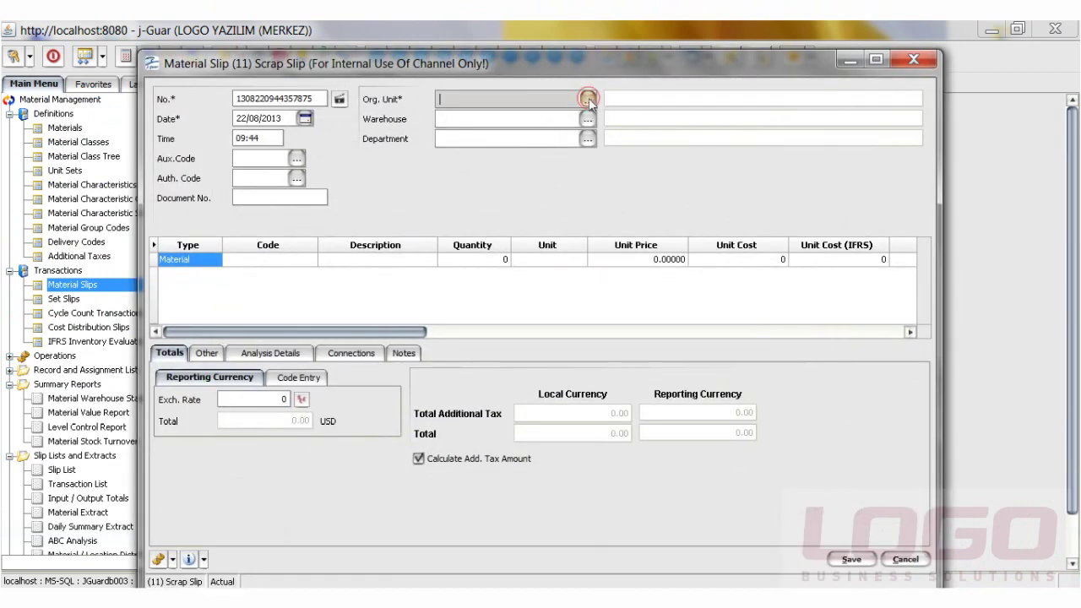
double_click(549, 213)
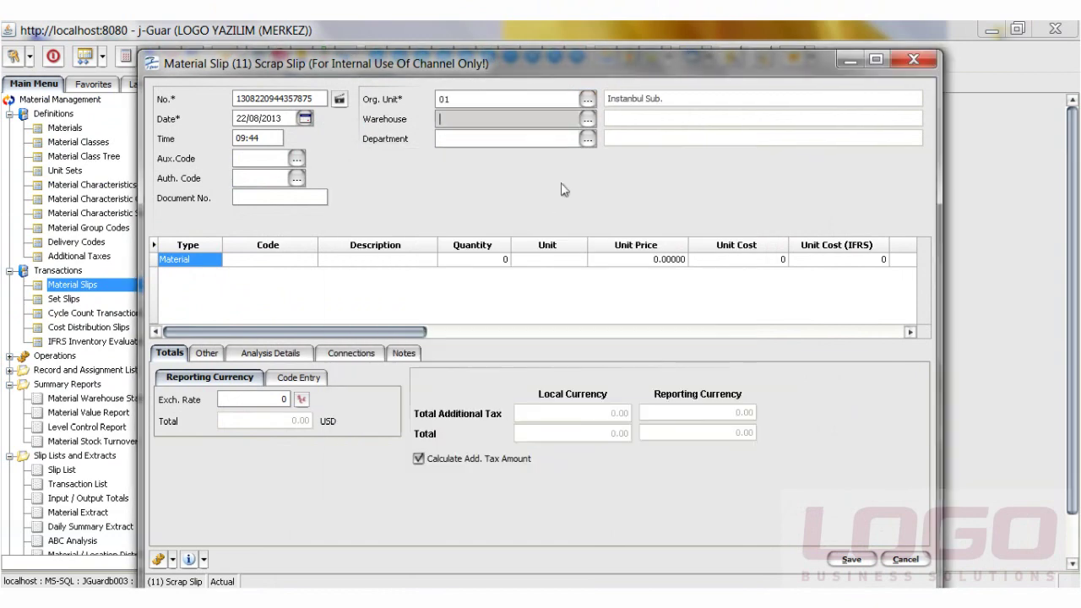
click(587, 119)
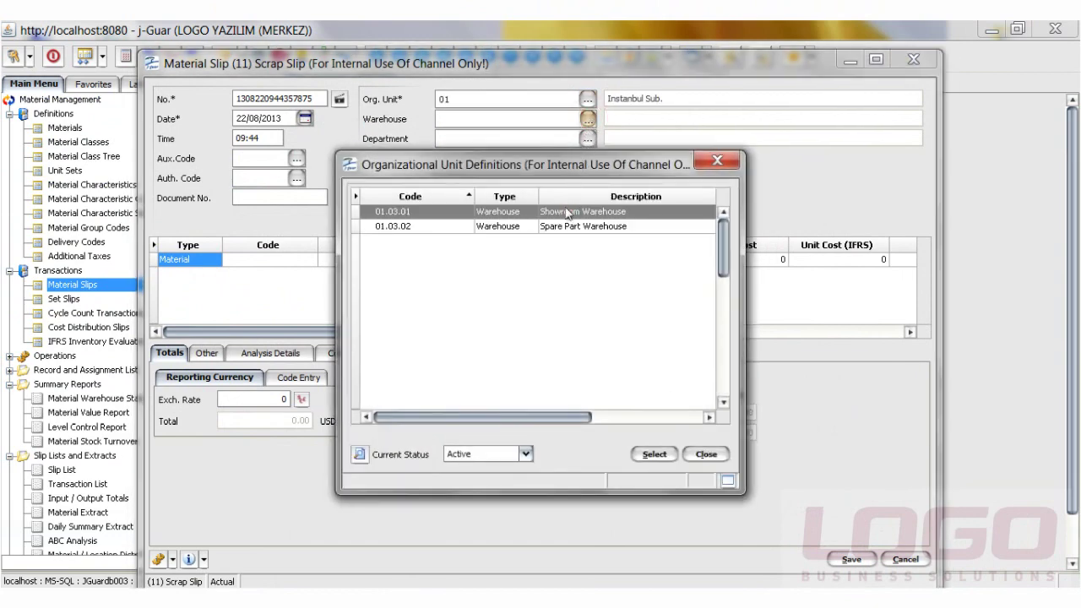
double_click(566, 213)
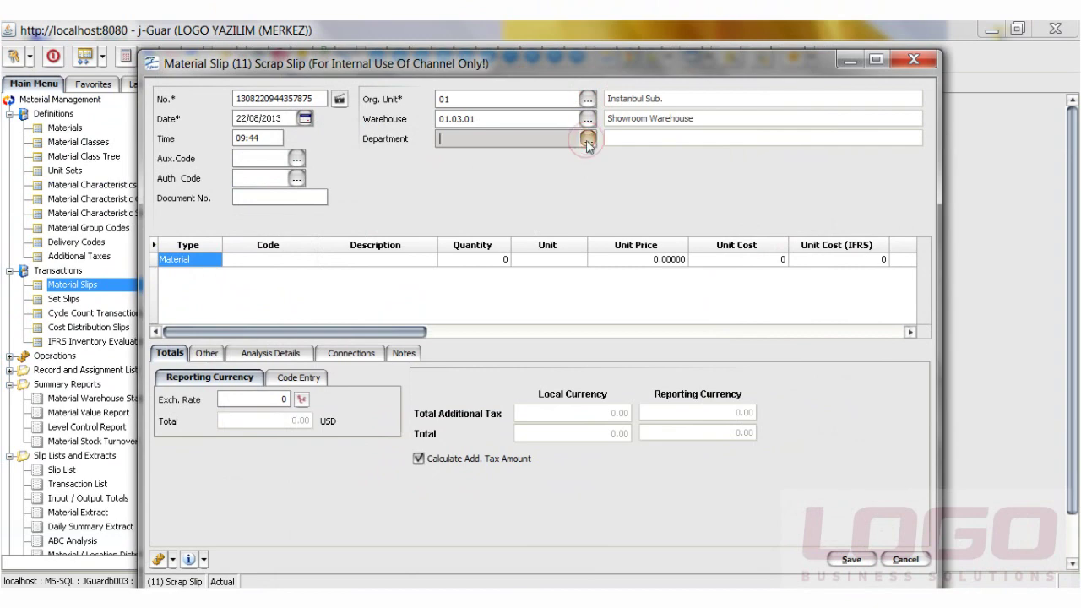
double_click(579, 228)
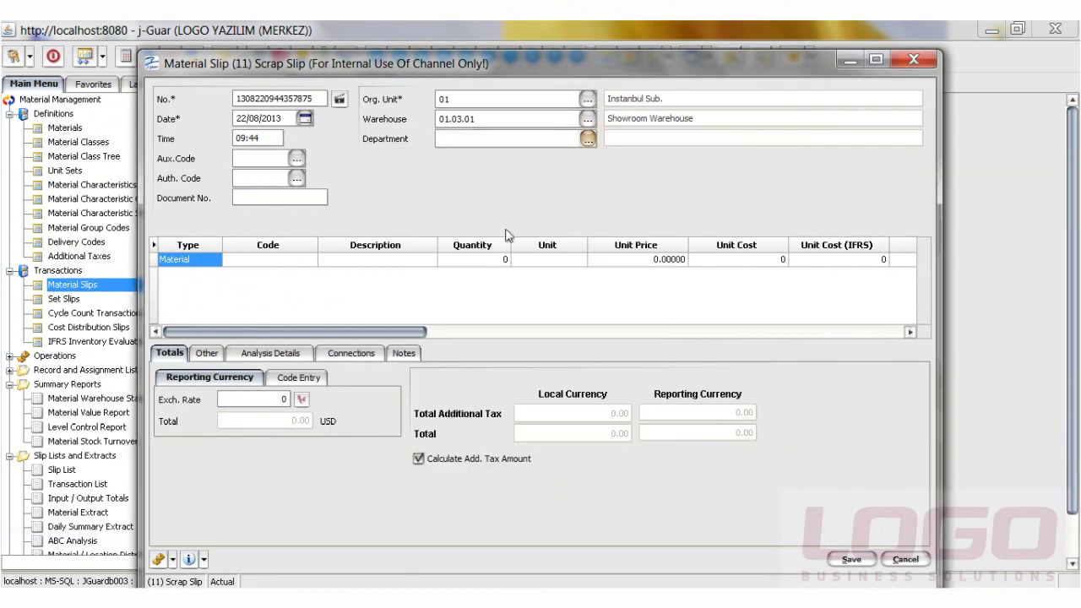
Add material MT.00019, Ford Focus R 1600 auto, to the Scrap Slip with a quantity of 1
click(289, 260)
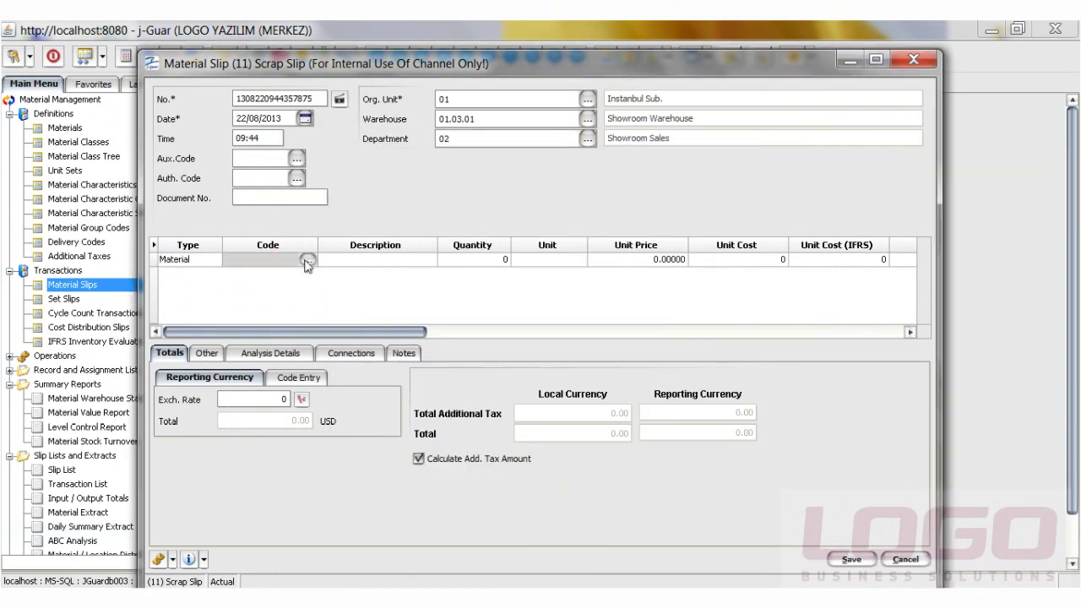
click(307, 261)
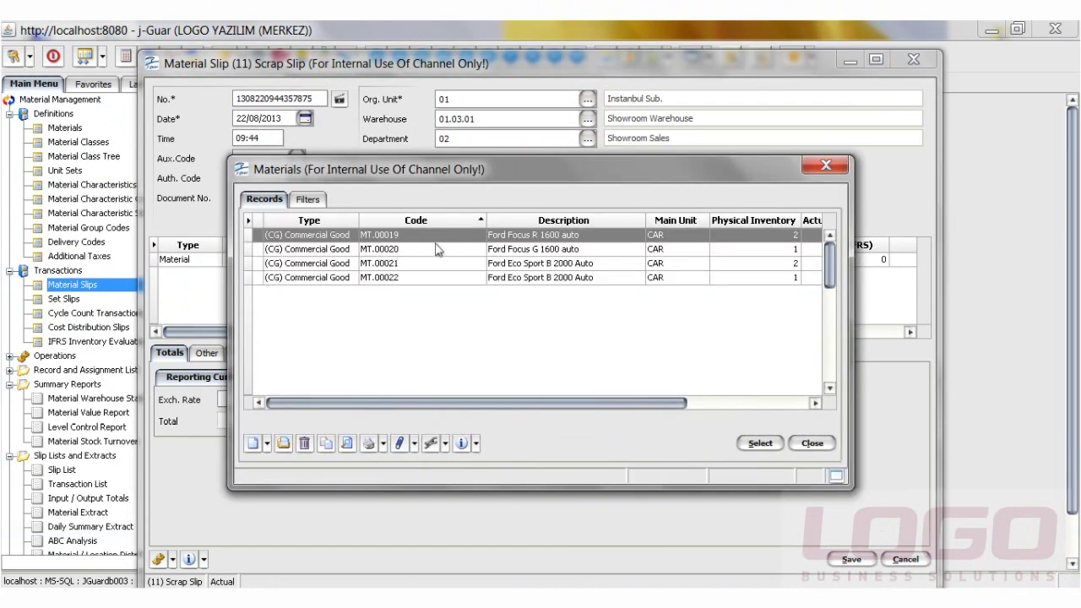
double_click(491, 237)
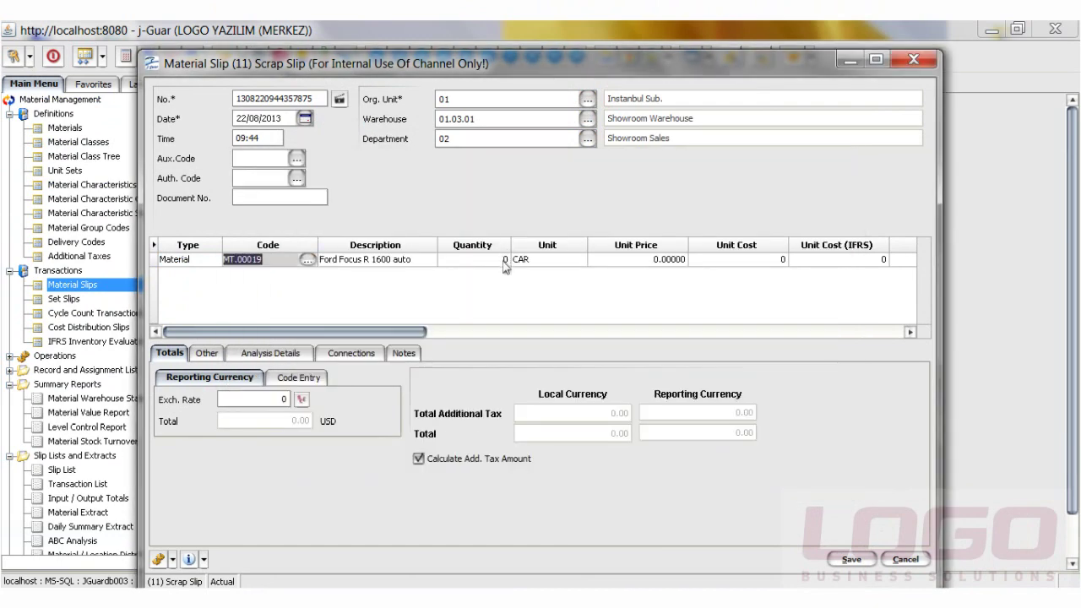
click(503, 262)
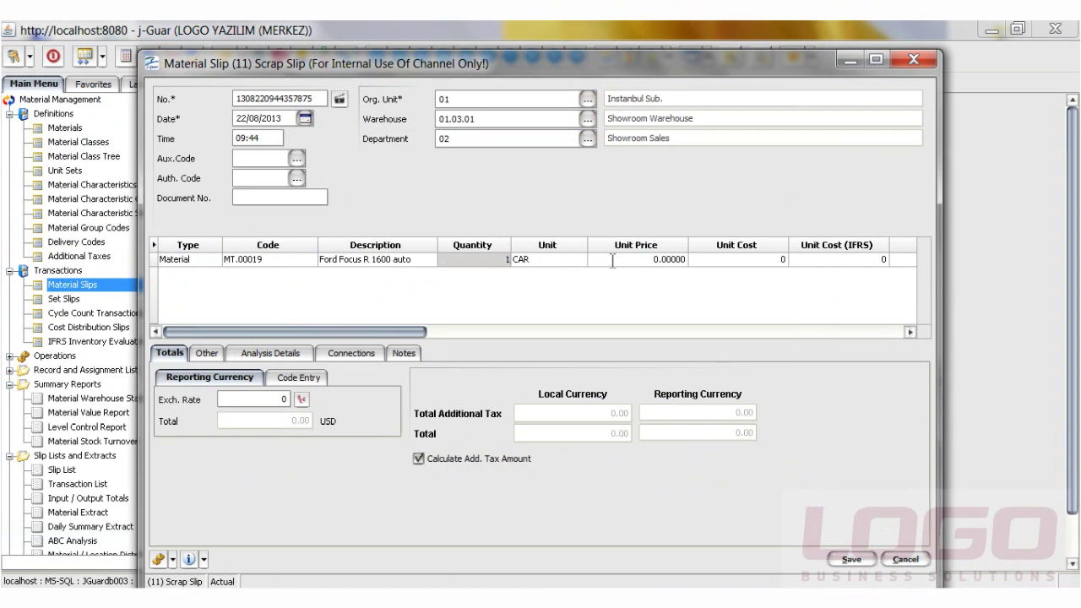
text(1)
Determine the unit price of the MT.00019 line from the Average of on hand price type
click(662, 260)
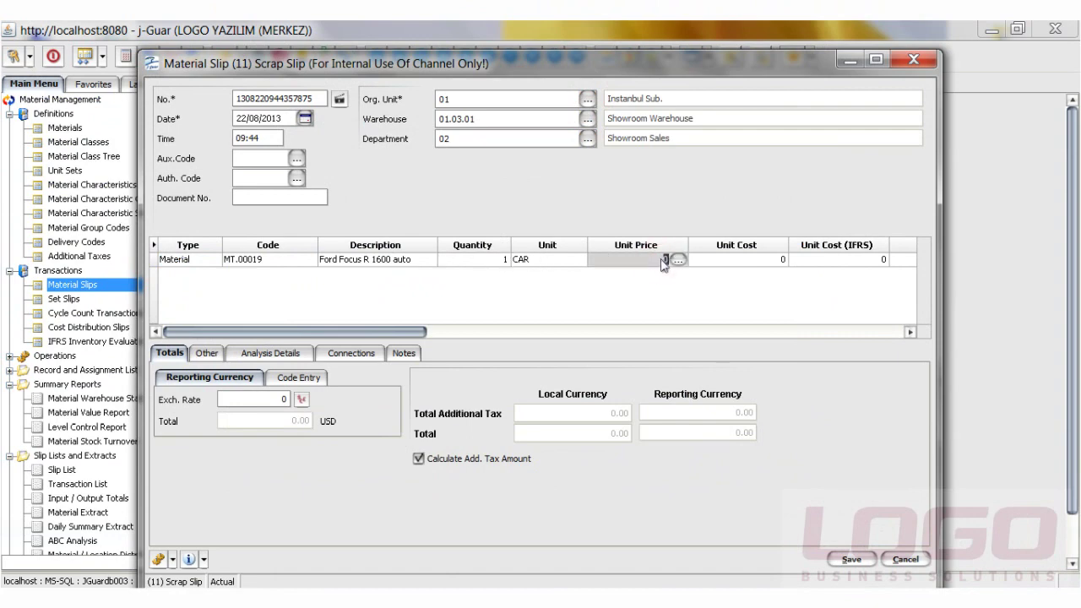
click(677, 260)
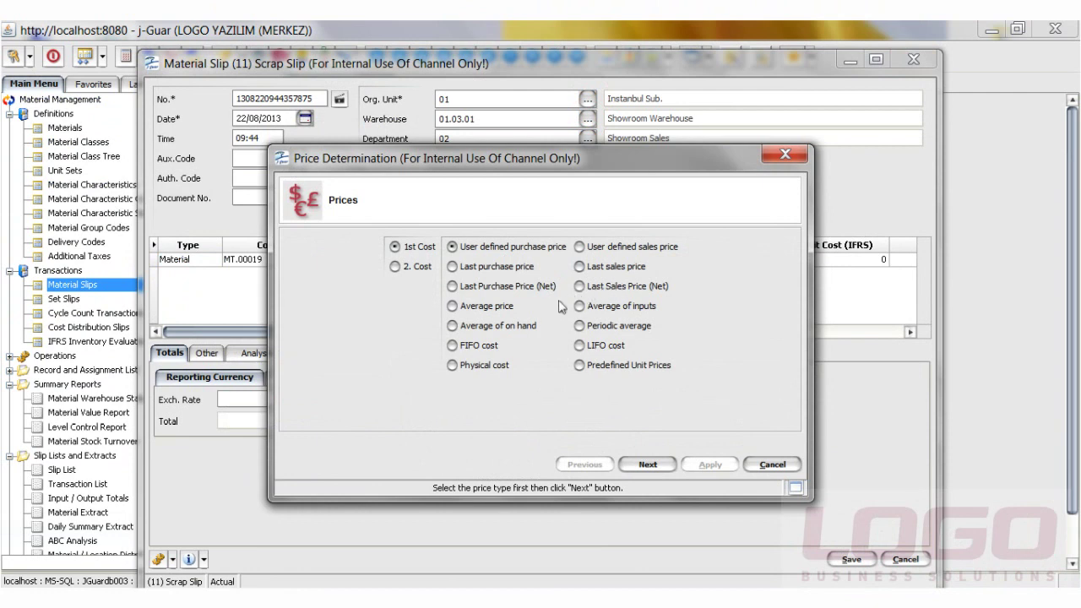
click(503, 327)
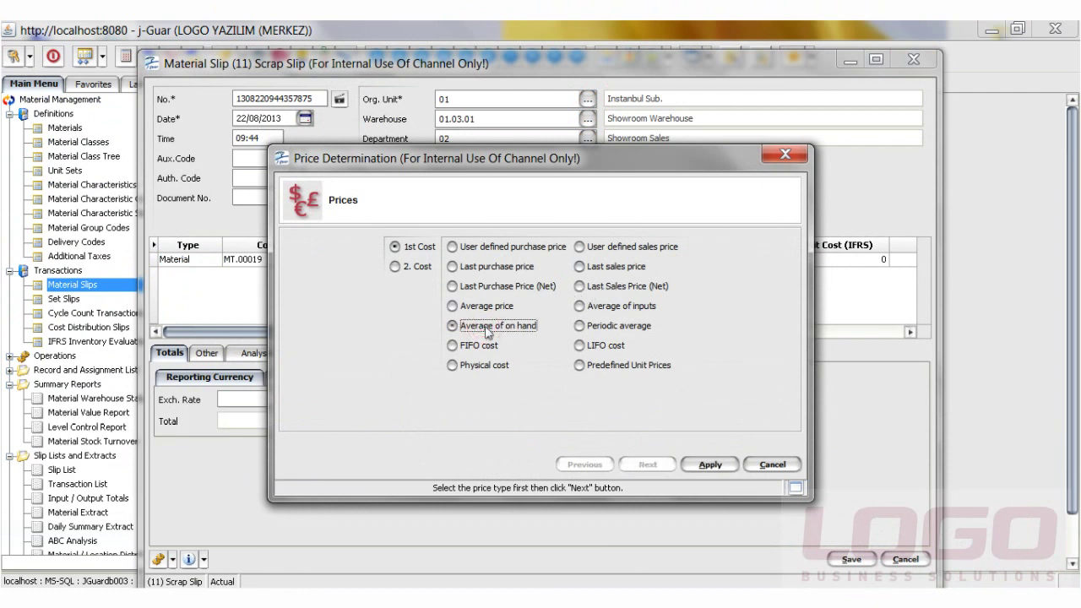
click(709, 464)
Review the cost, amount and remaining columns of the MT.00019 line, and save the Scrap Slip
click(745, 260)
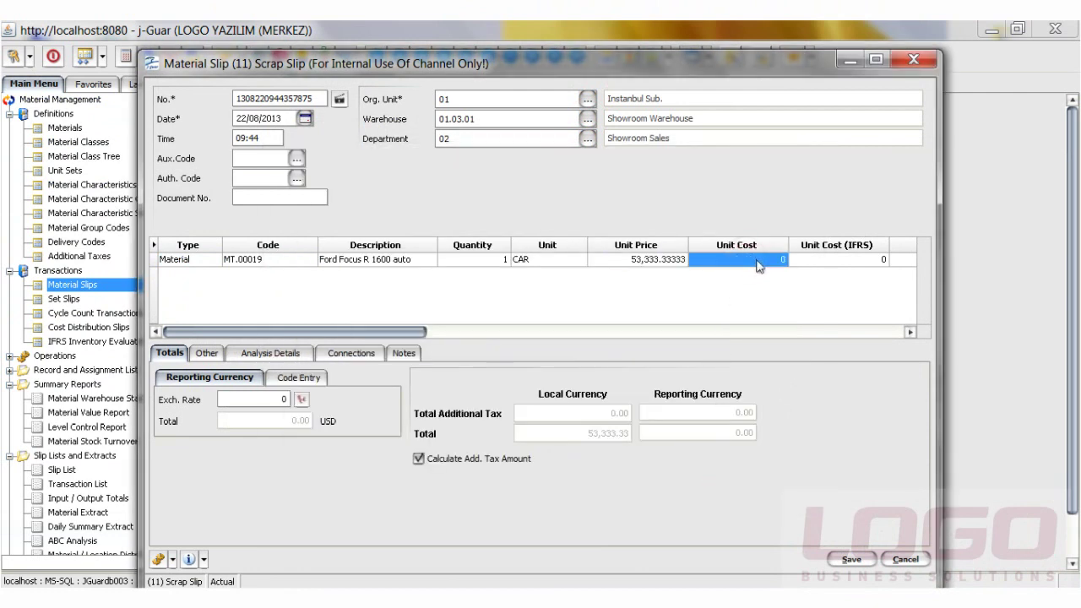
click(826, 261)
click(910, 332)
click(910, 333)
click(910, 333)
click(910, 333)
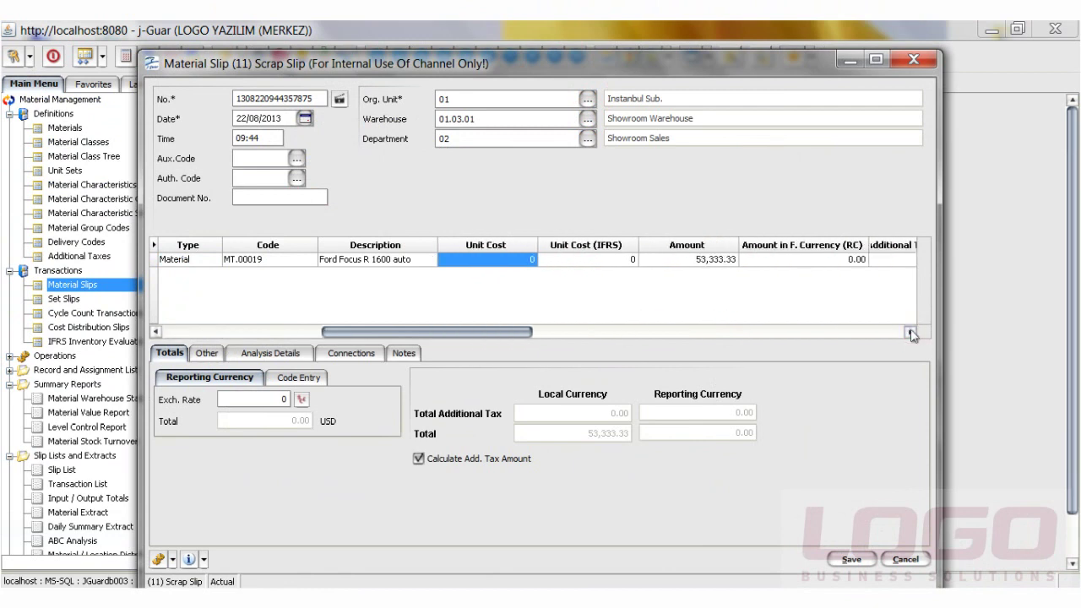
click(910, 333)
click(910, 333)
drag(684, 332, 593, 342)
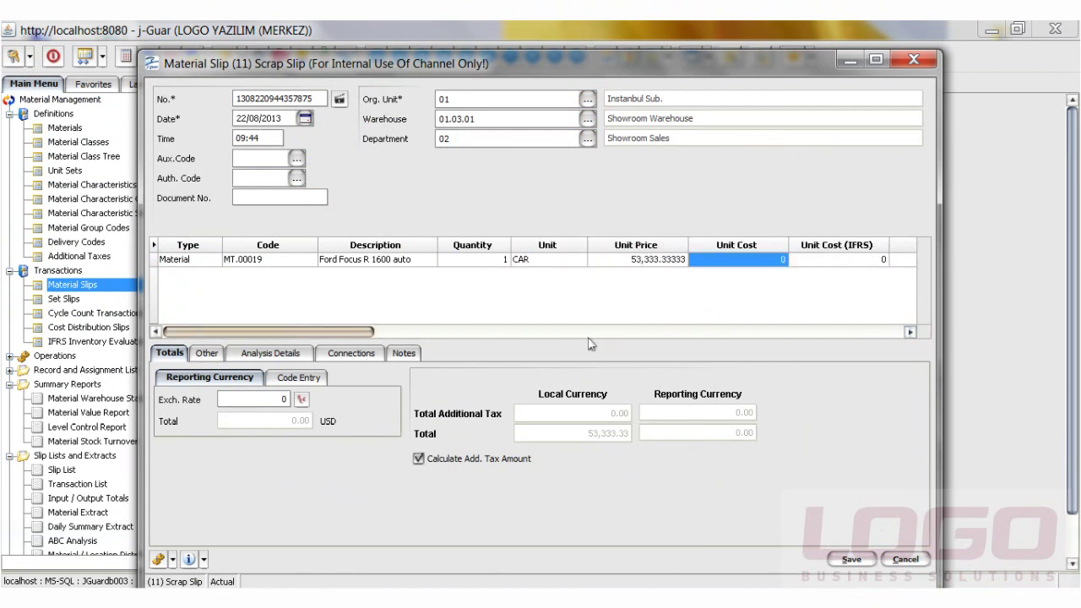
key(ctrl+s)
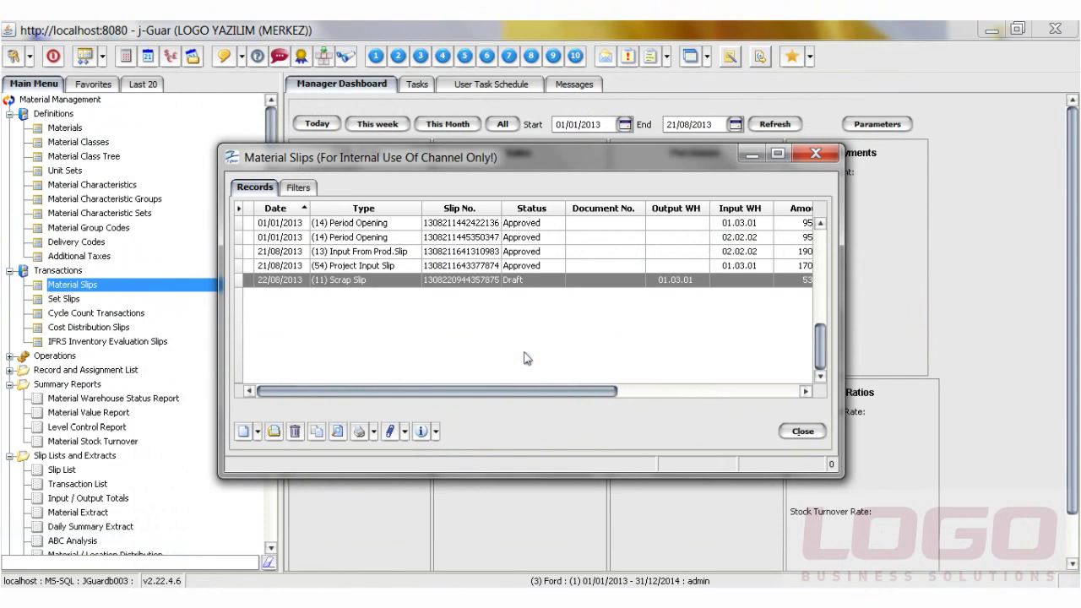
Change the status of the Scrap Slip from Draft to Approved
right_click(454, 289)
click(494, 327)
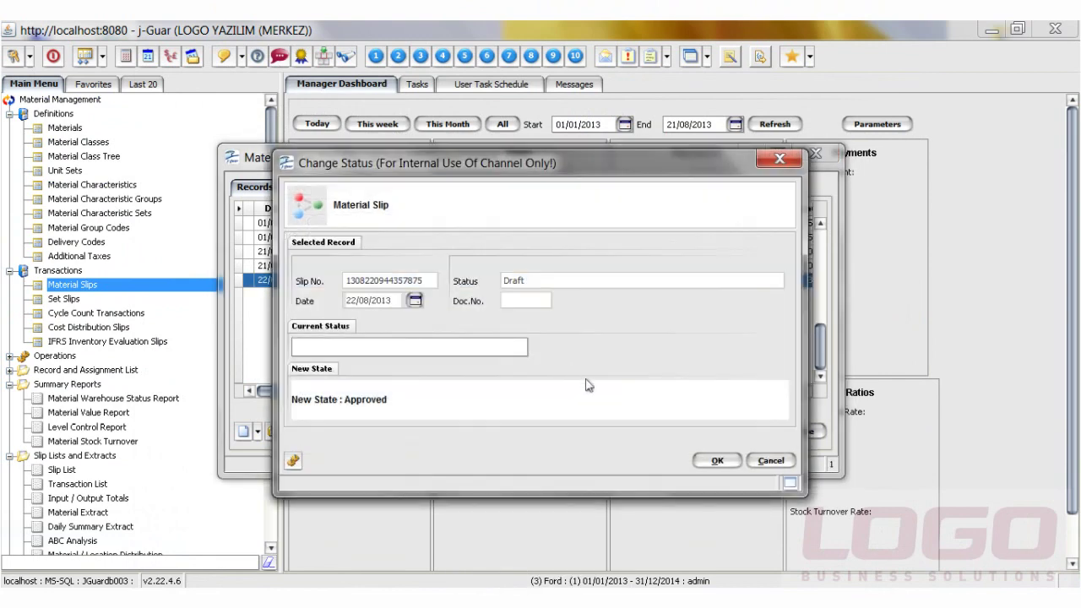
click(713, 460)
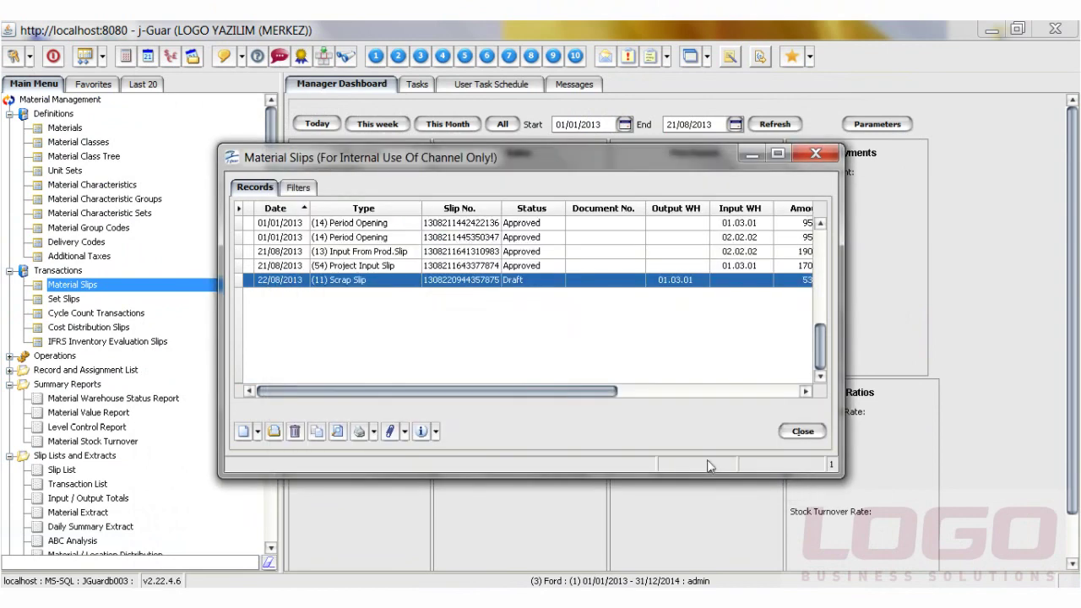
Create a Usage Slip for org. unit 01 Instanbul Sub., warehouse 01.03.01 Showroom Warehouse and department 02 Showroom Sales
click(257, 430)
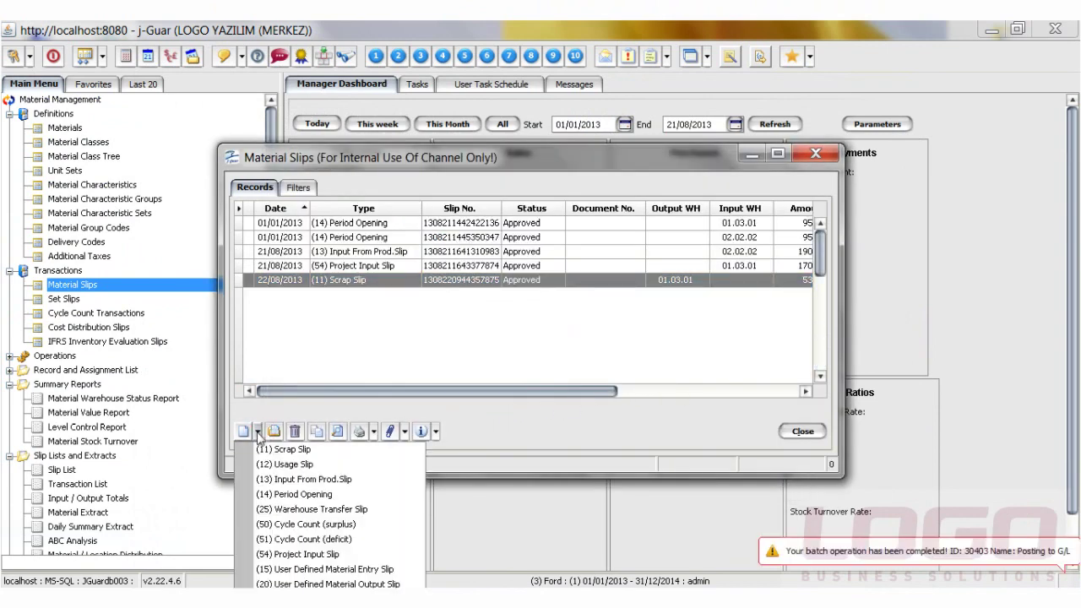
click(290, 466)
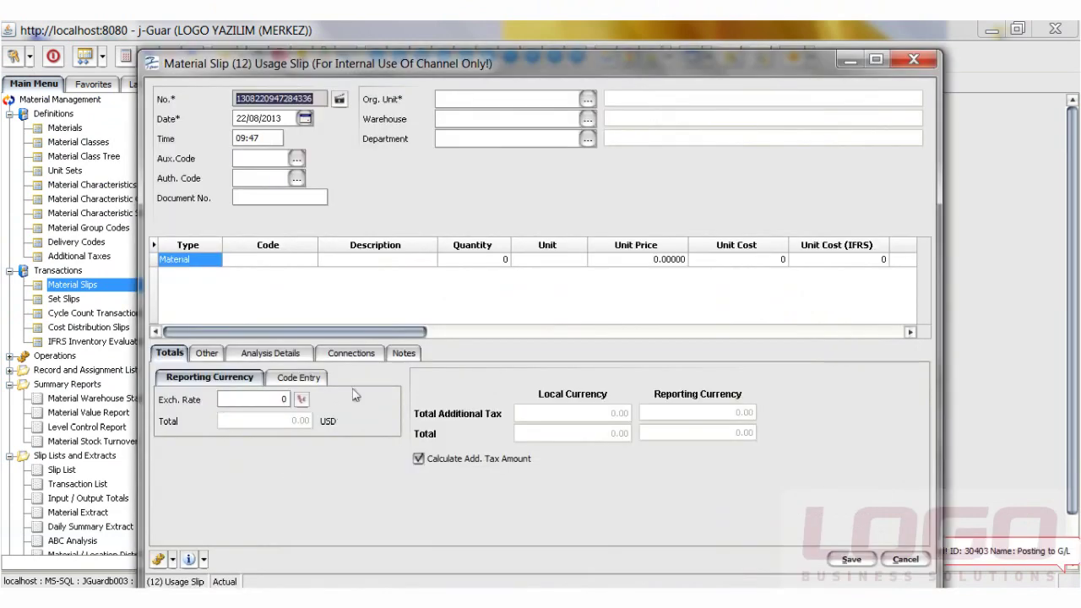
click(587, 100)
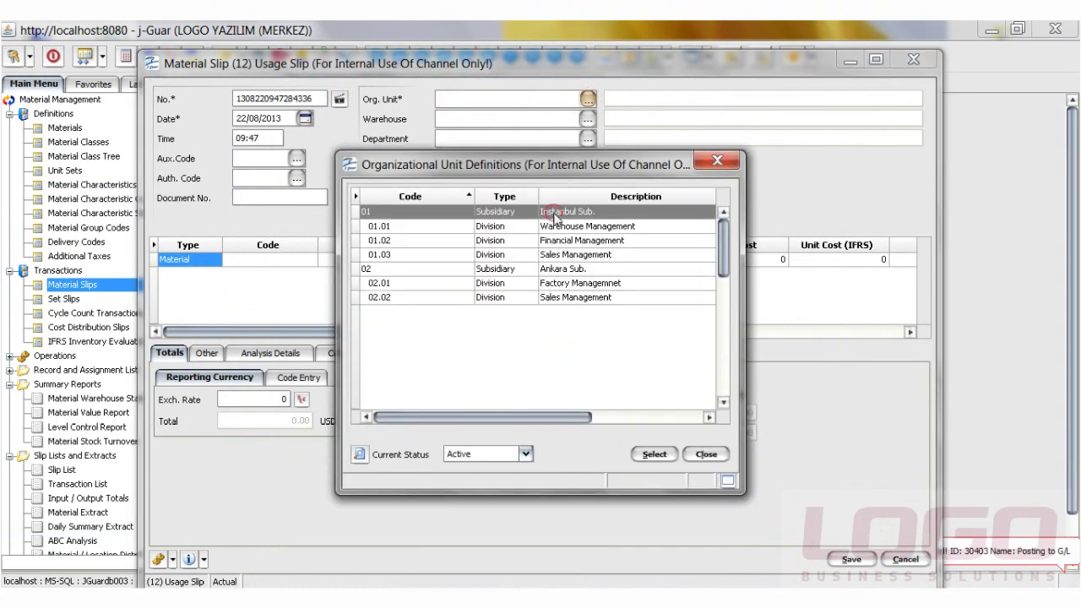
double_click(555, 213)
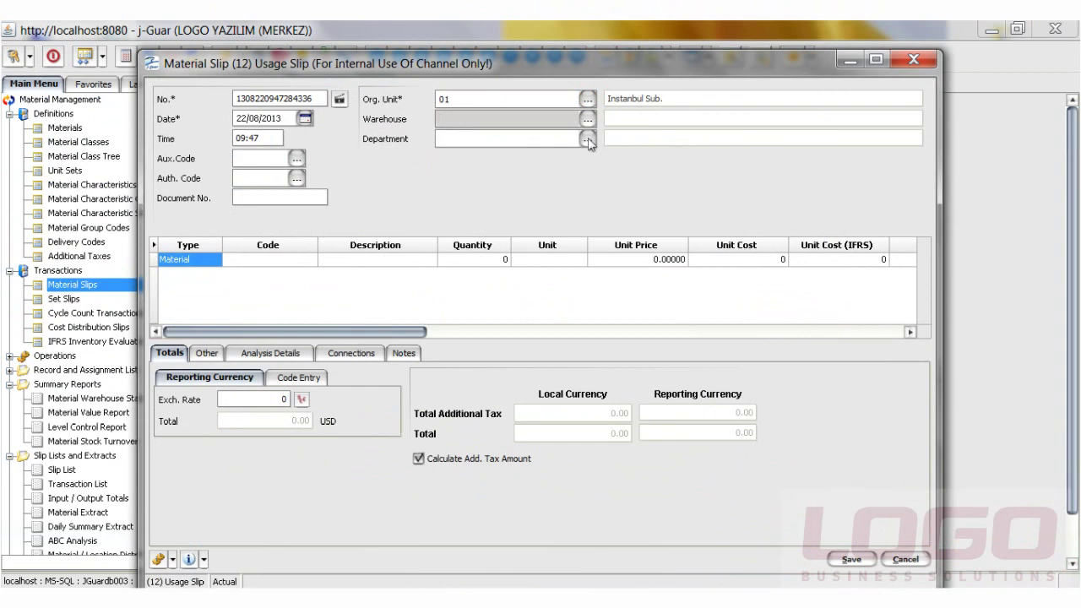
click(586, 118)
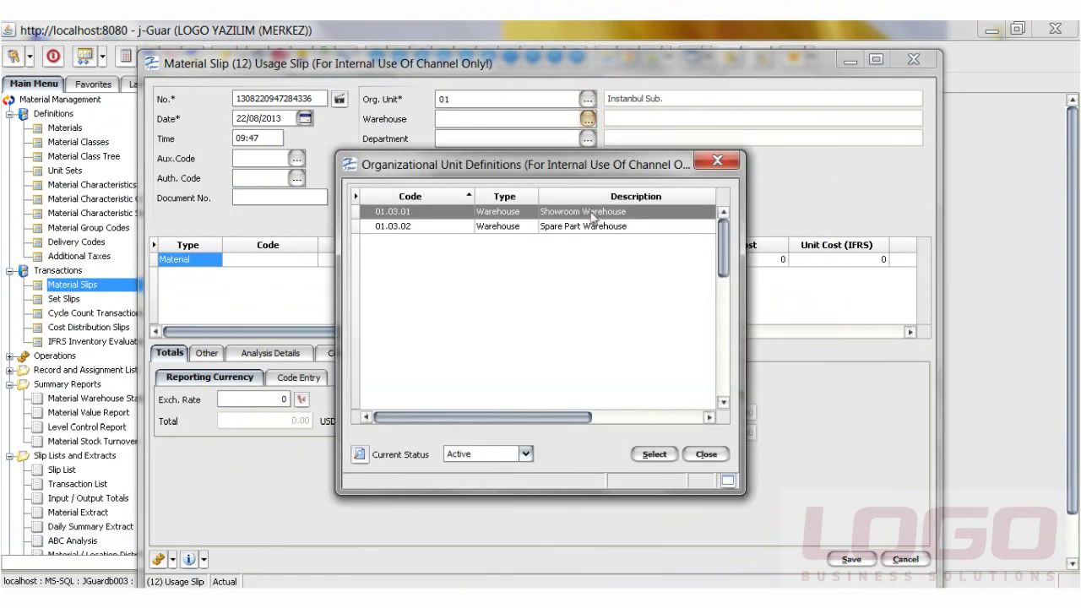
double_click(591, 217)
click(586, 139)
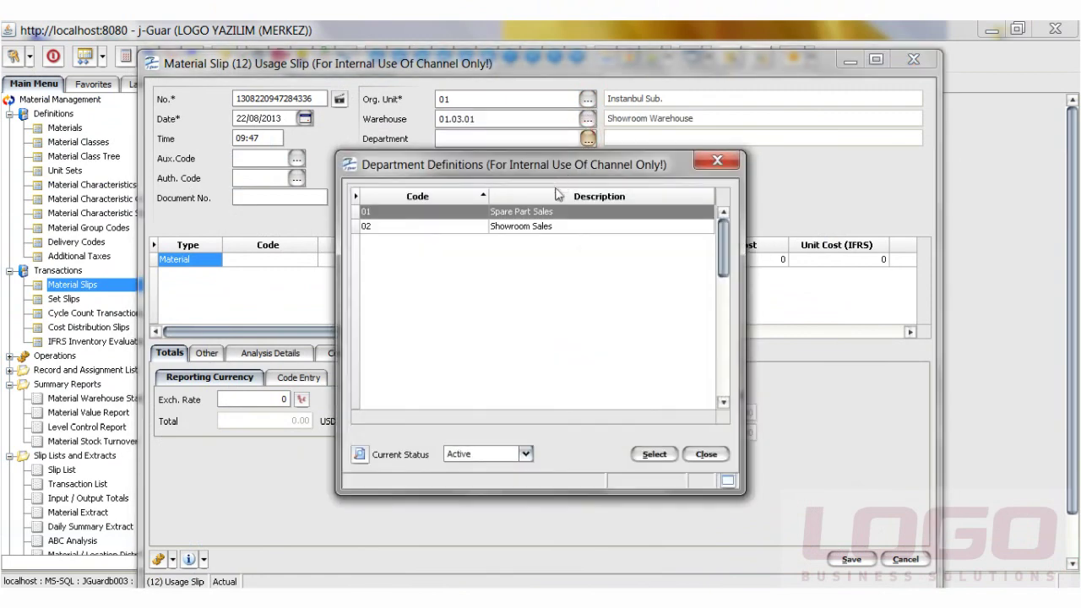
double_click(531, 225)
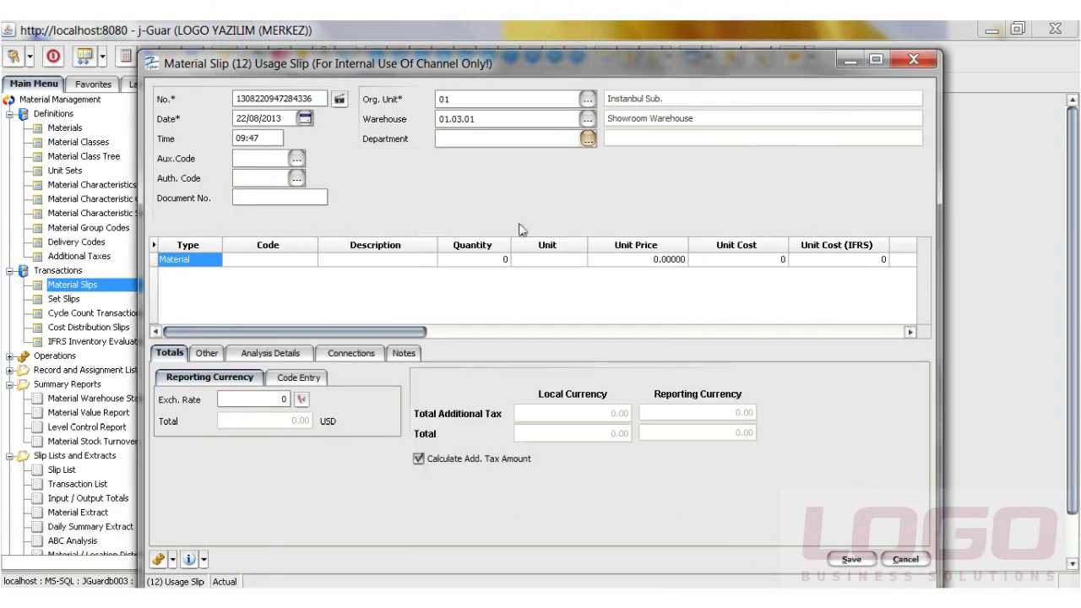
Add material MT.00021, Ford Eco Sport B 2000 Auto, to the Usage Slip with a quantity of 1
click(278, 260)
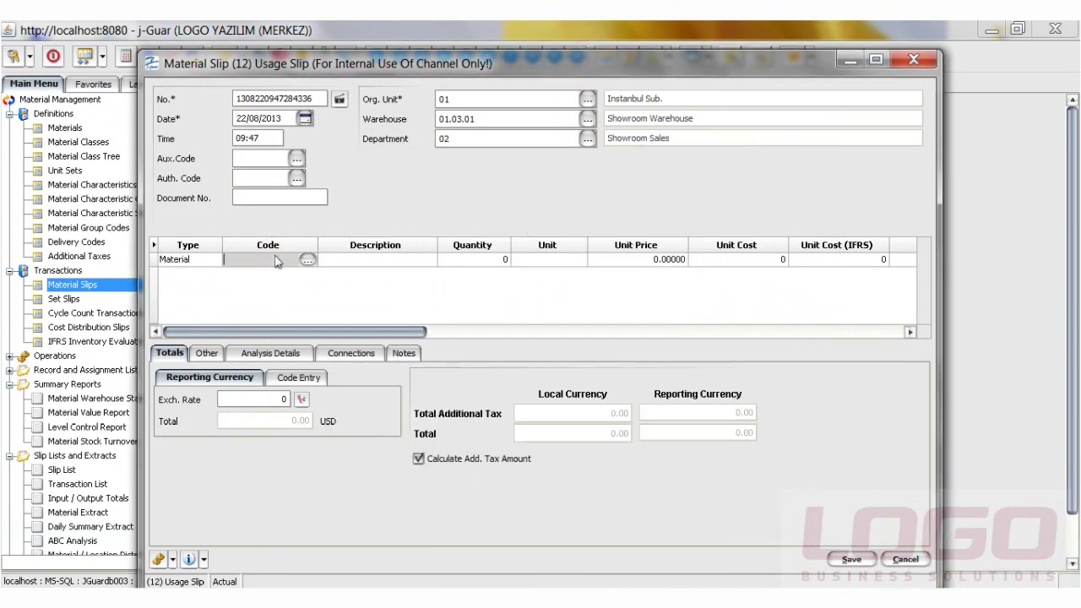
click(308, 260)
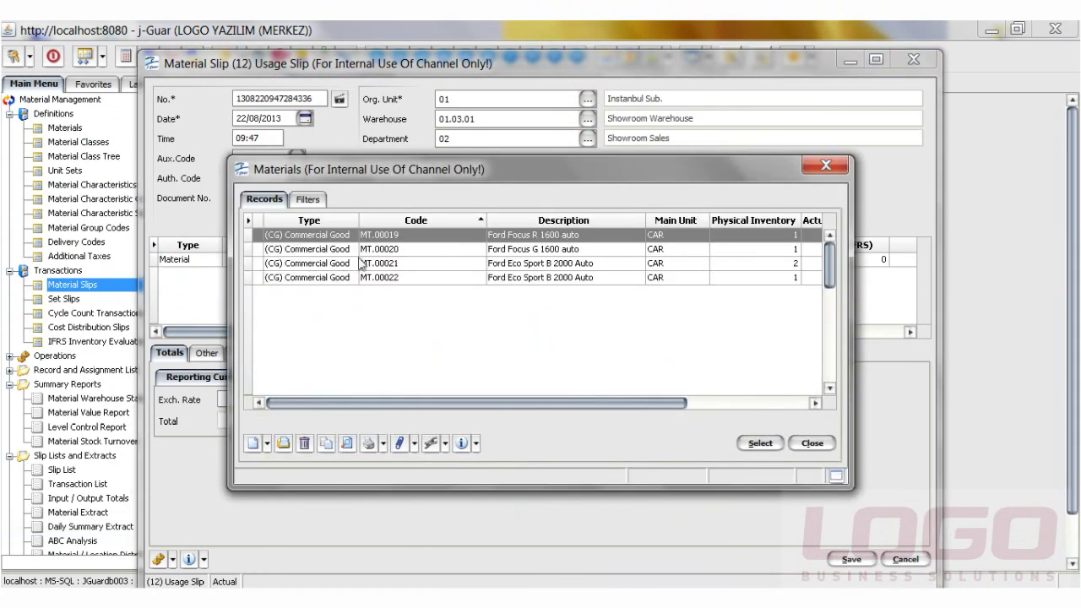
click(515, 252)
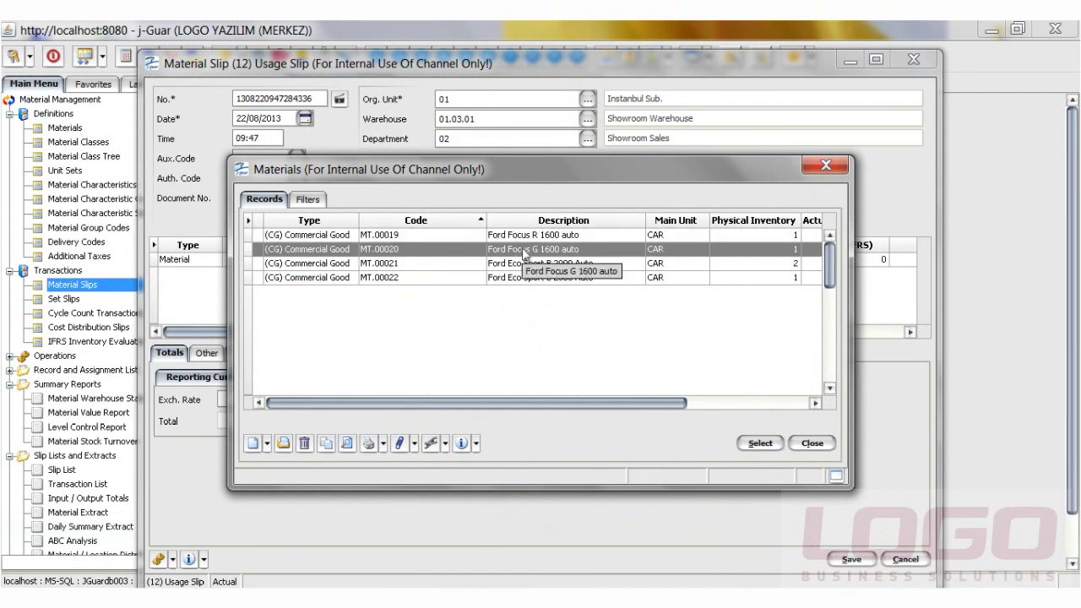
click(520, 237)
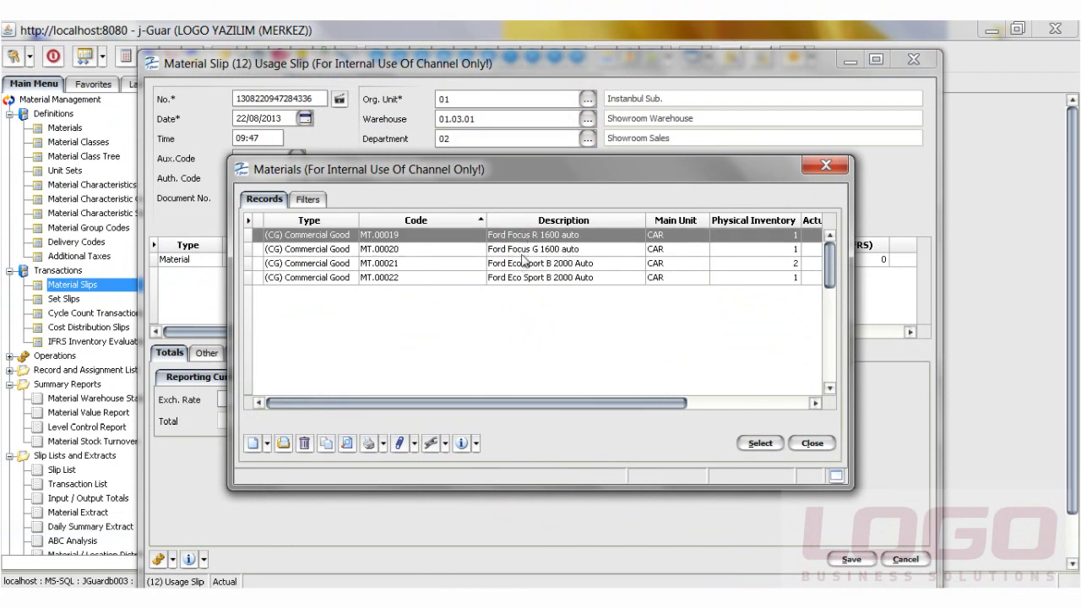
click(524, 265)
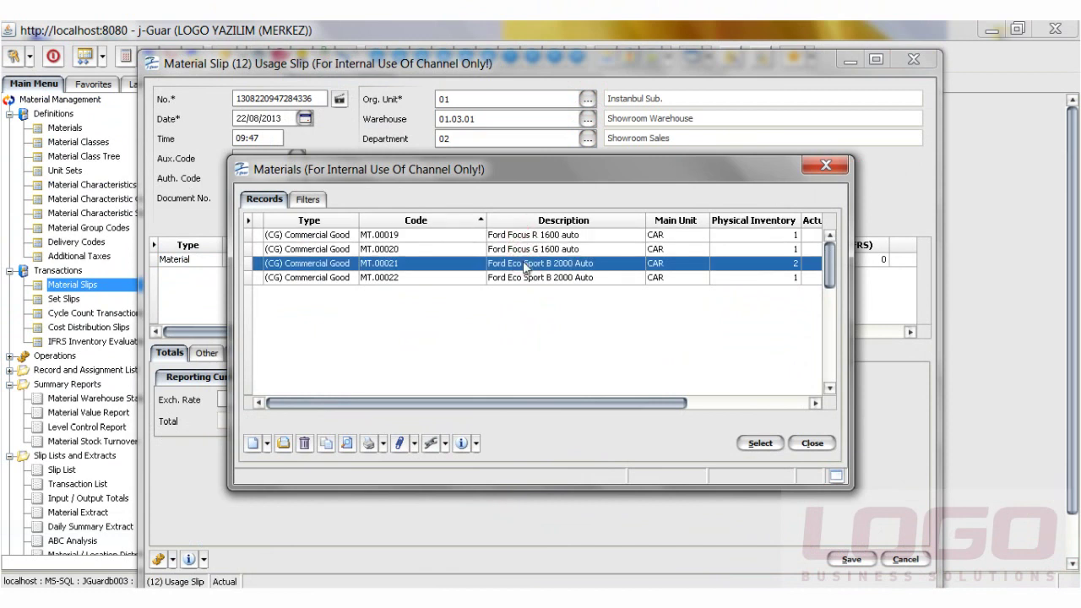
double_click(524, 264)
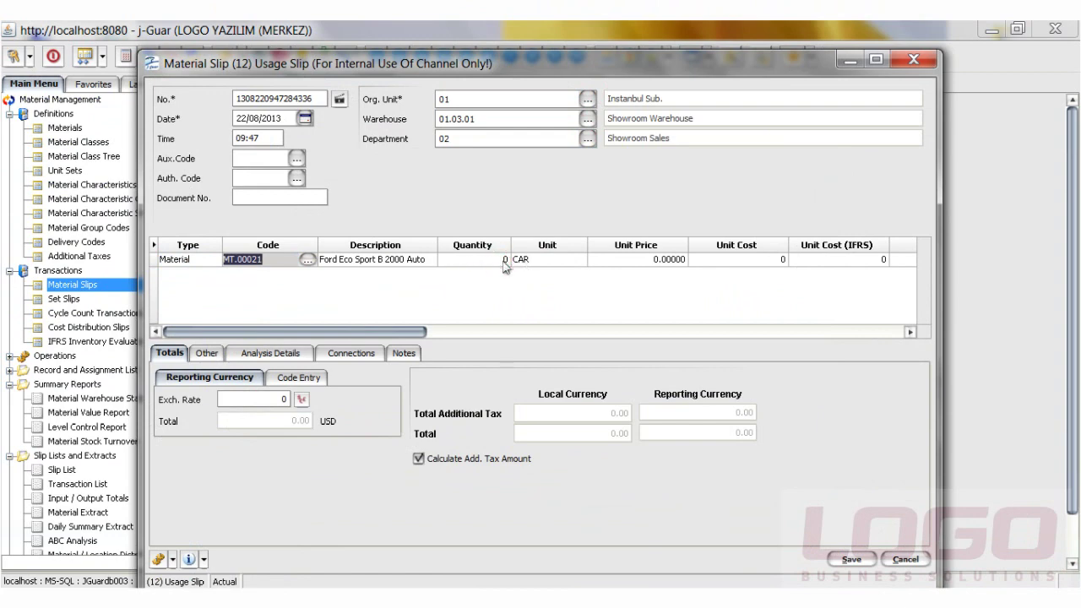
click(503, 262)
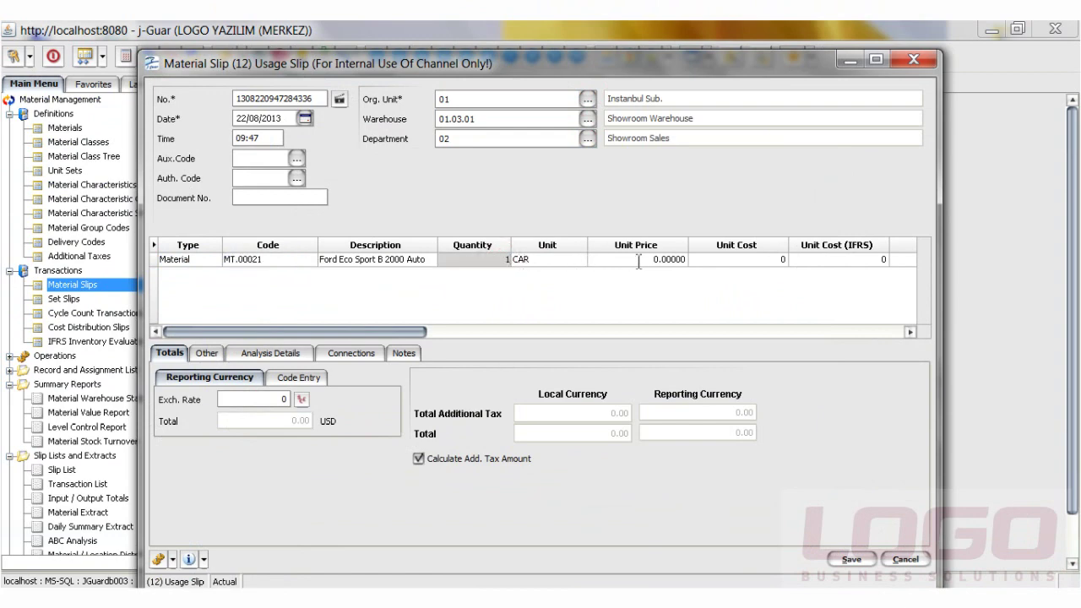
Price the MT.00021 line of the Usage Slip by 1st Cost, Average of on hand, and save the slip
click(672, 263)
click(679, 260)
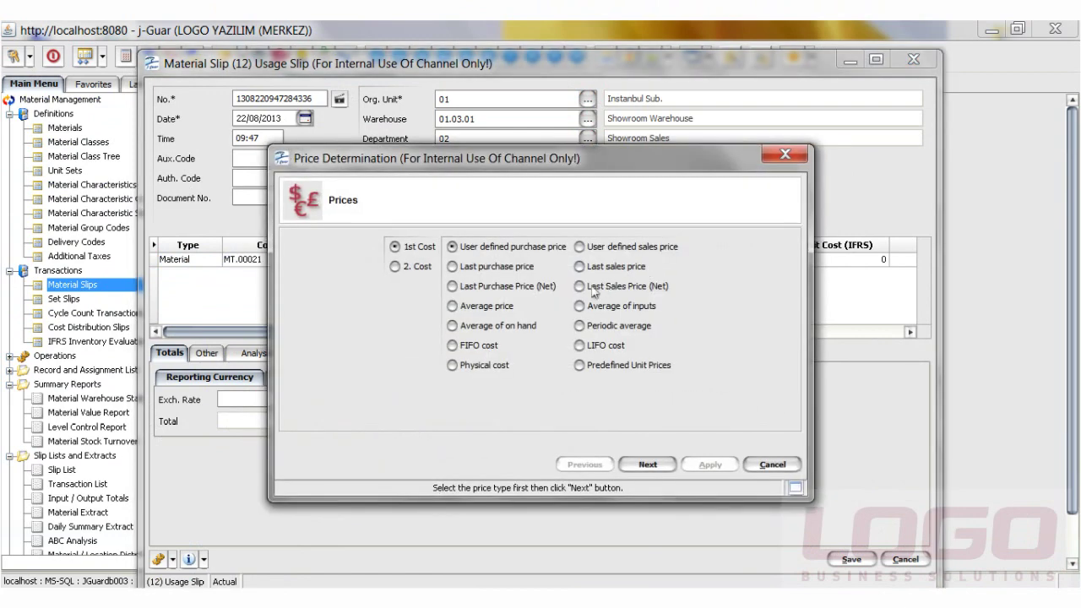
click(473, 325)
click(710, 464)
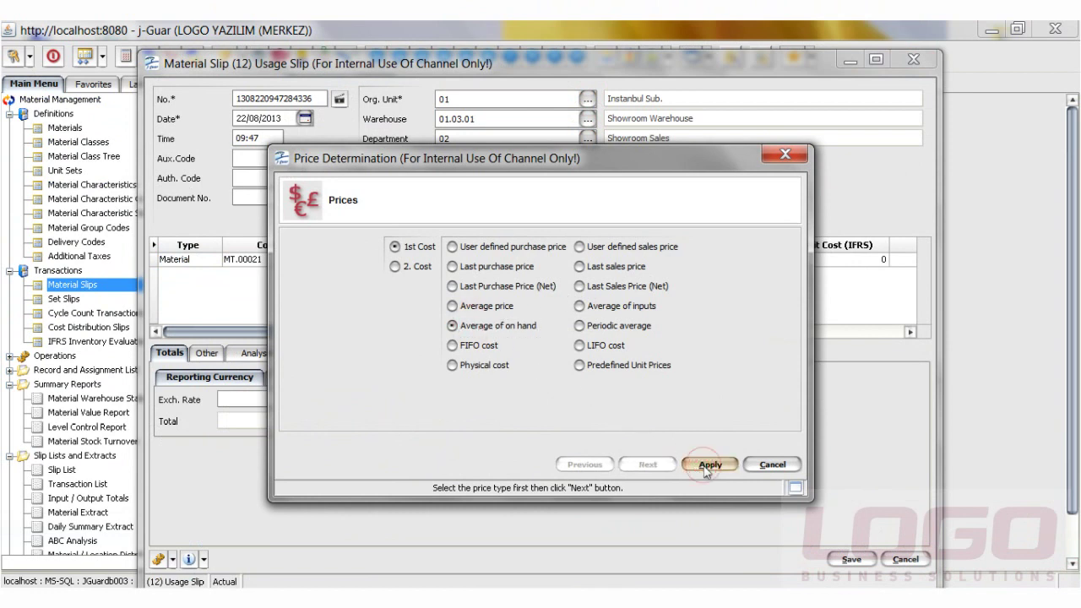
click(746, 265)
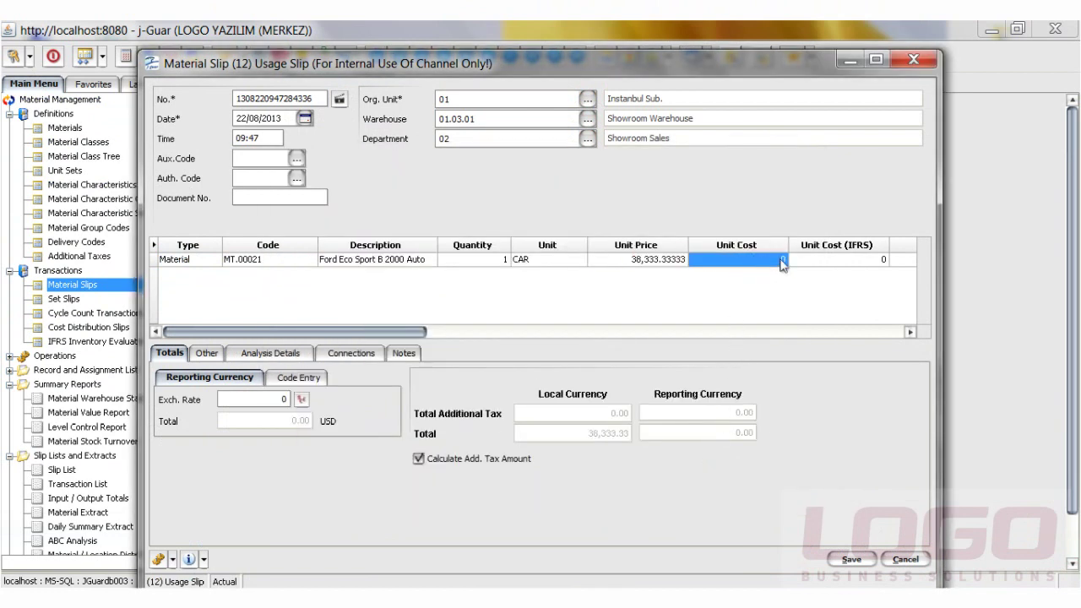
click(819, 260)
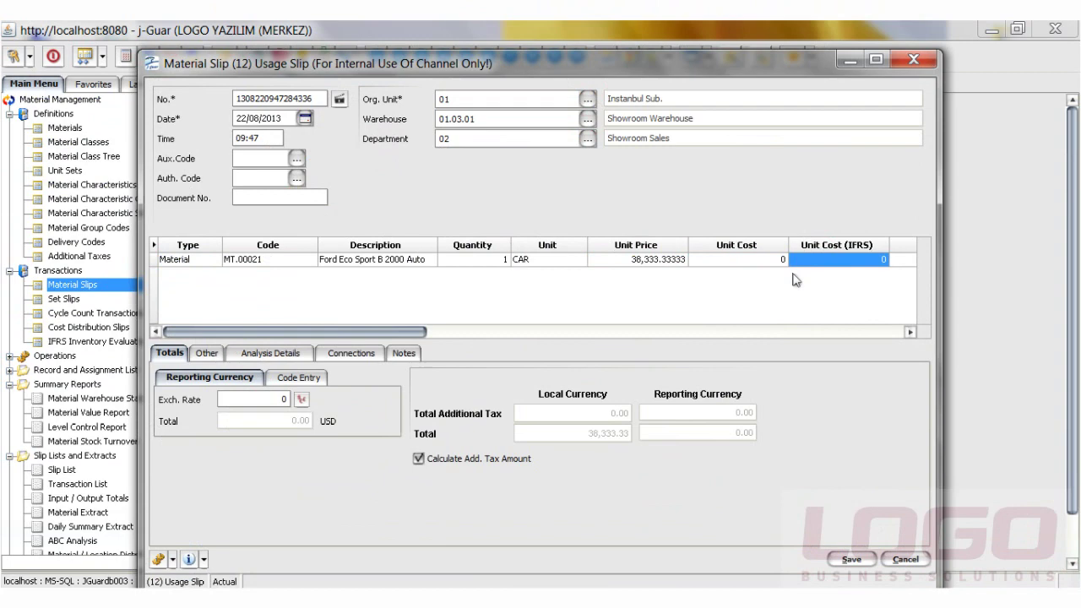
click(851, 559)
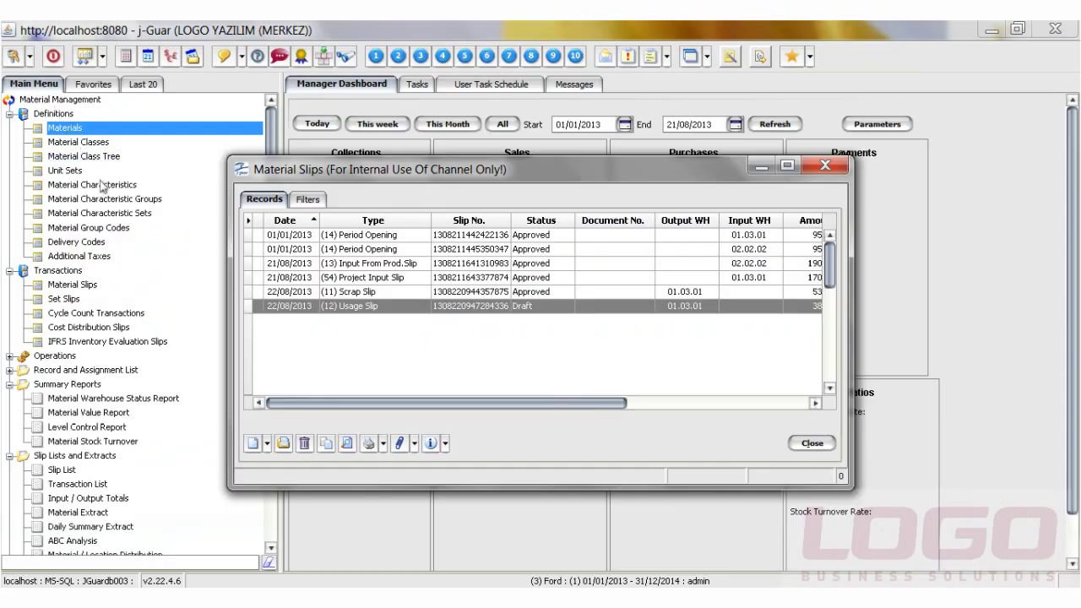
Create a Warehouse Transfer Slip with exit org. unit 02 Ankara Sub., warehouse 02.02.02 Showroom Warehouse and department 02 Showroom Sales
click(266, 443)
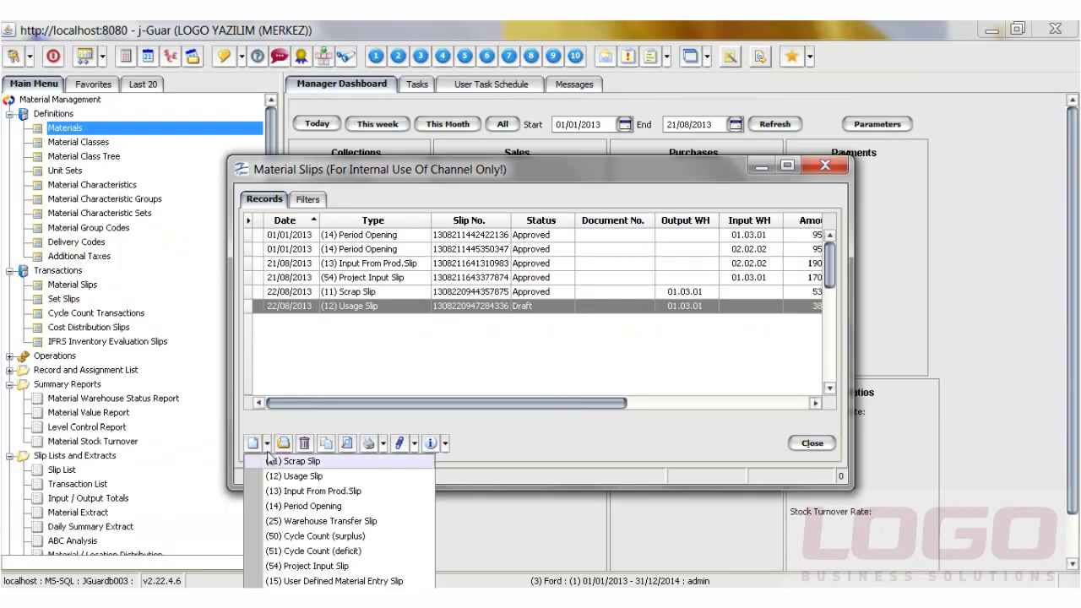
click(312, 521)
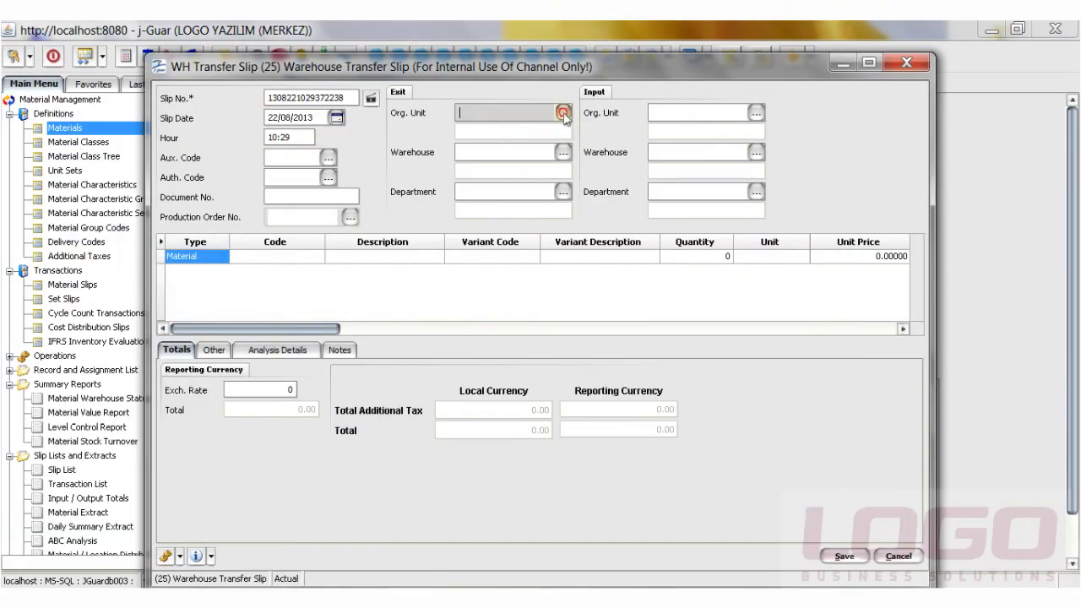
click(563, 113)
click(498, 270)
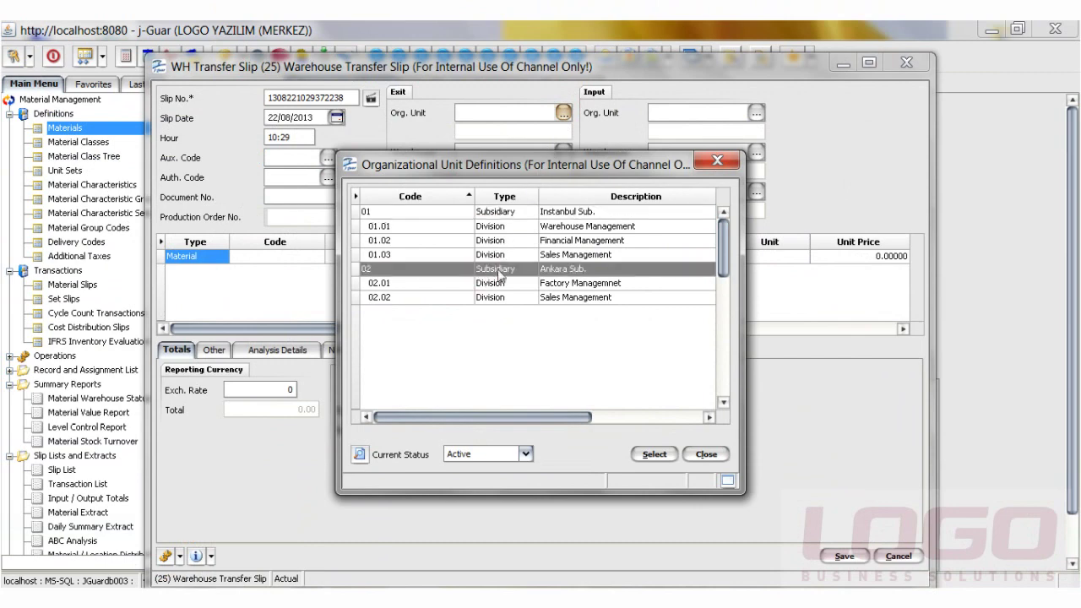
double_click(500, 270)
click(563, 149)
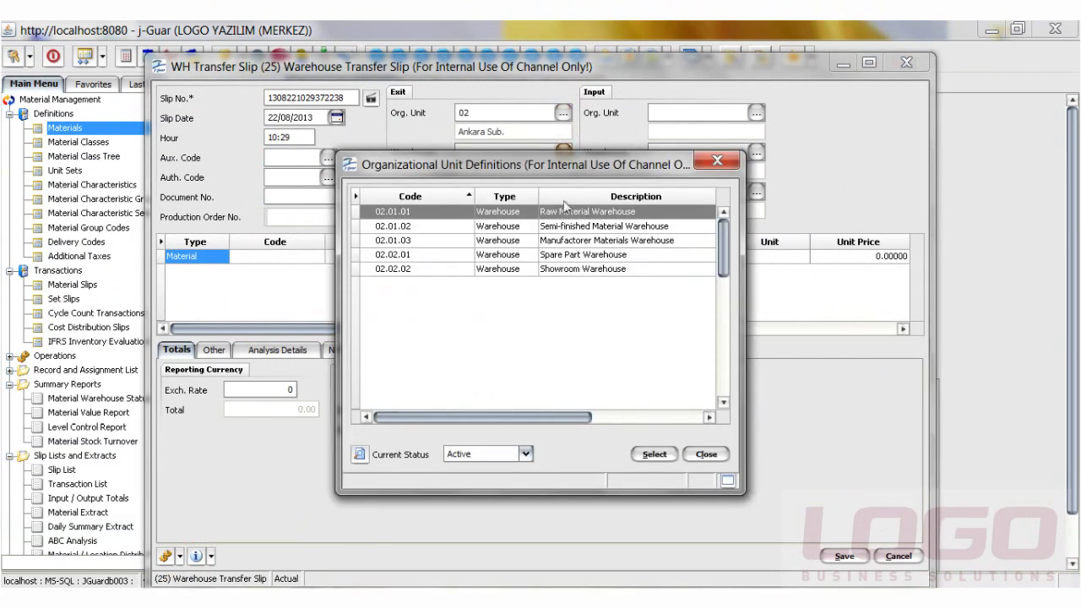
click(566, 271)
double_click(567, 270)
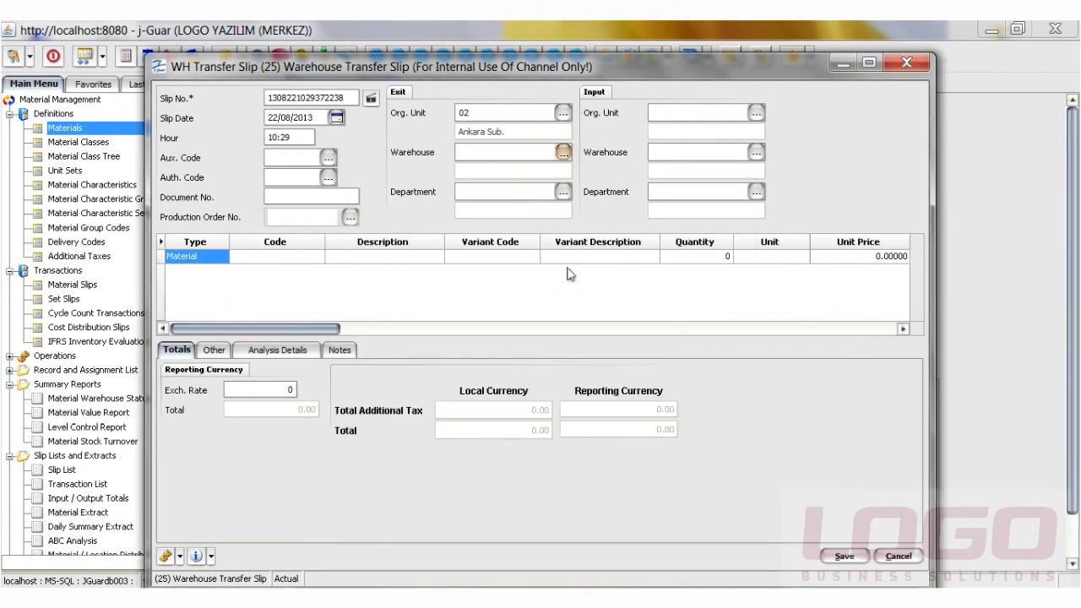
click(563, 192)
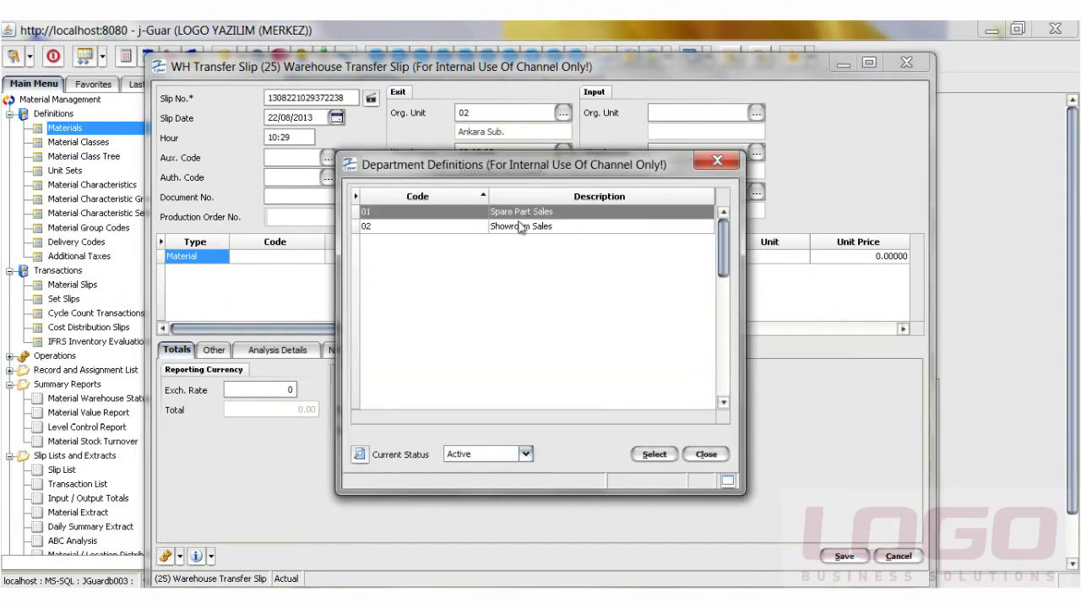
click(515, 226)
double_click(515, 226)
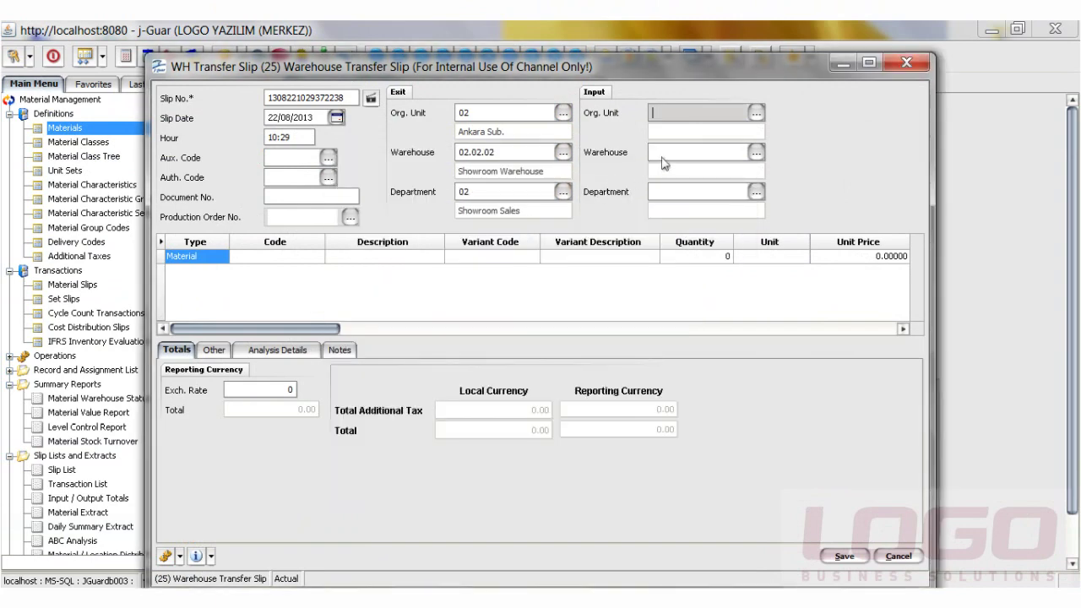
Set the transfer's input side to org. unit 01 Instanbul Sub., warehouse 01.03.01 Showroom Warehouse and department 02 Showroom Sales
click(755, 112)
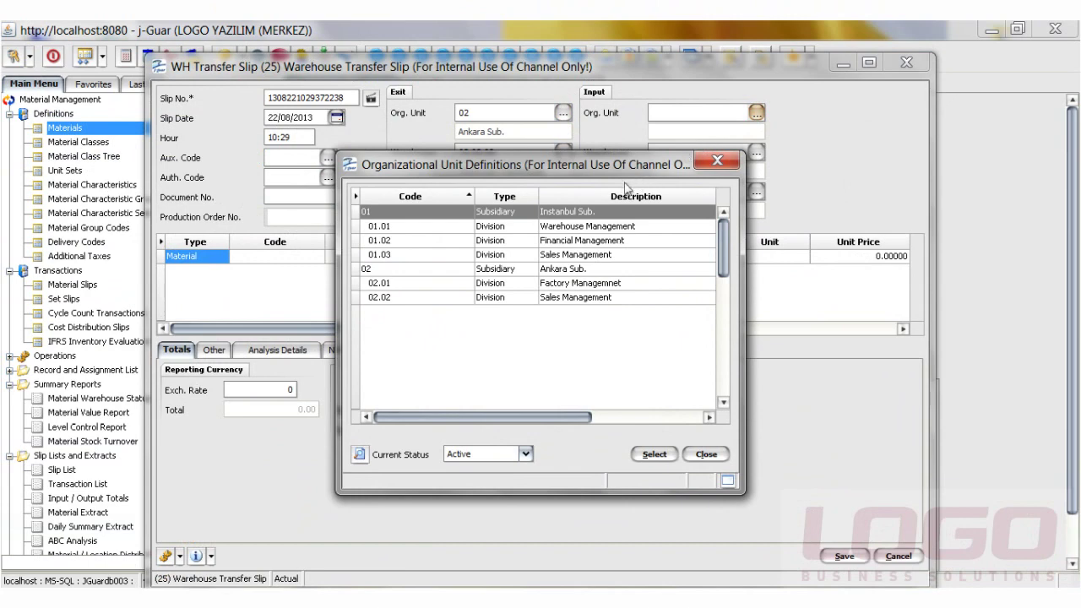
double_click(557, 211)
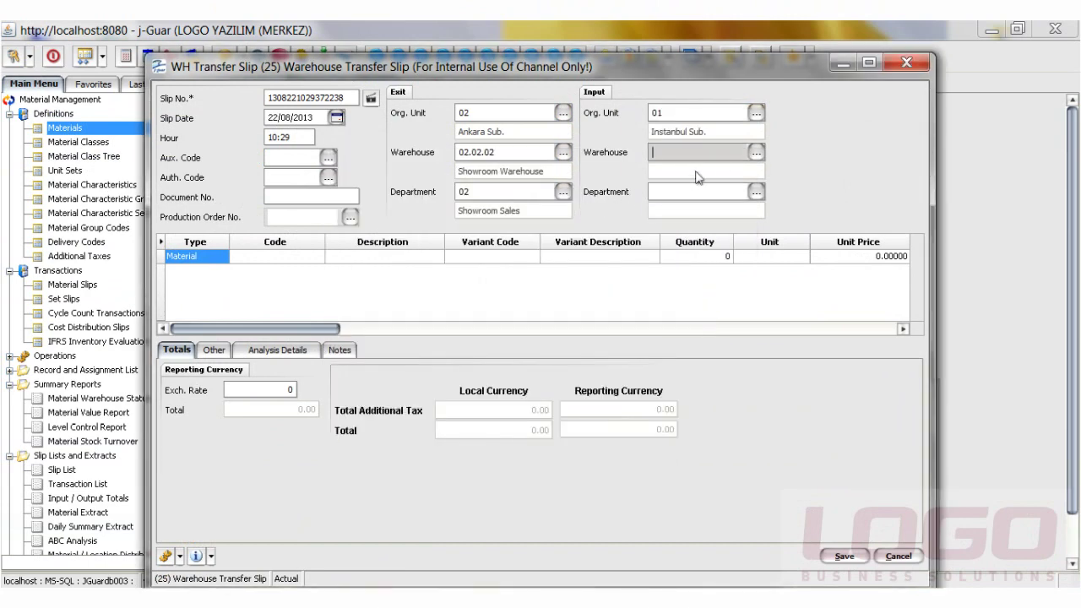
click(755, 152)
double_click(627, 211)
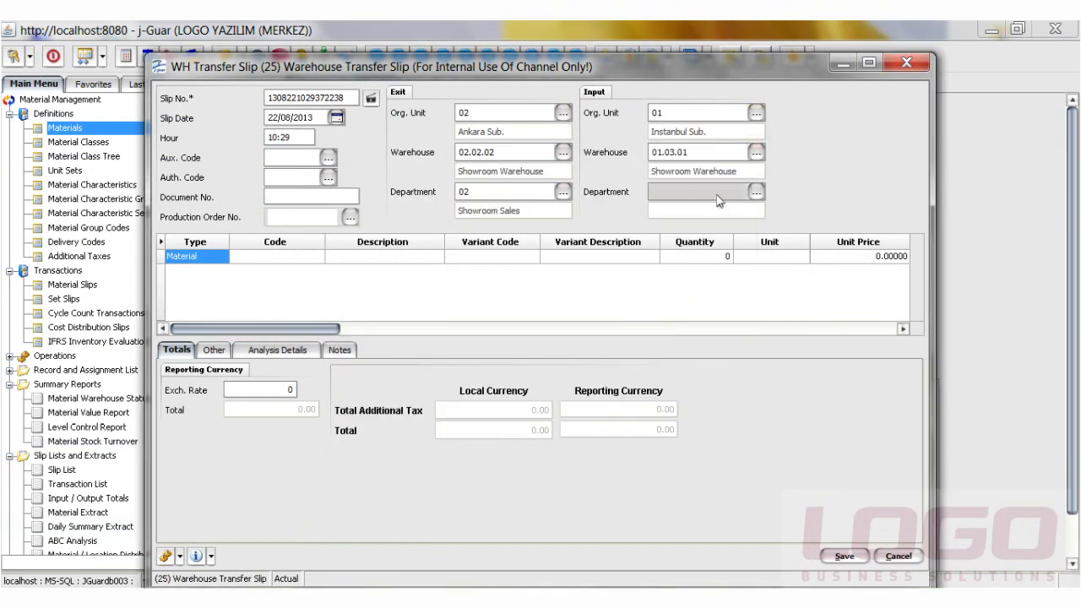
click(756, 192)
click(551, 227)
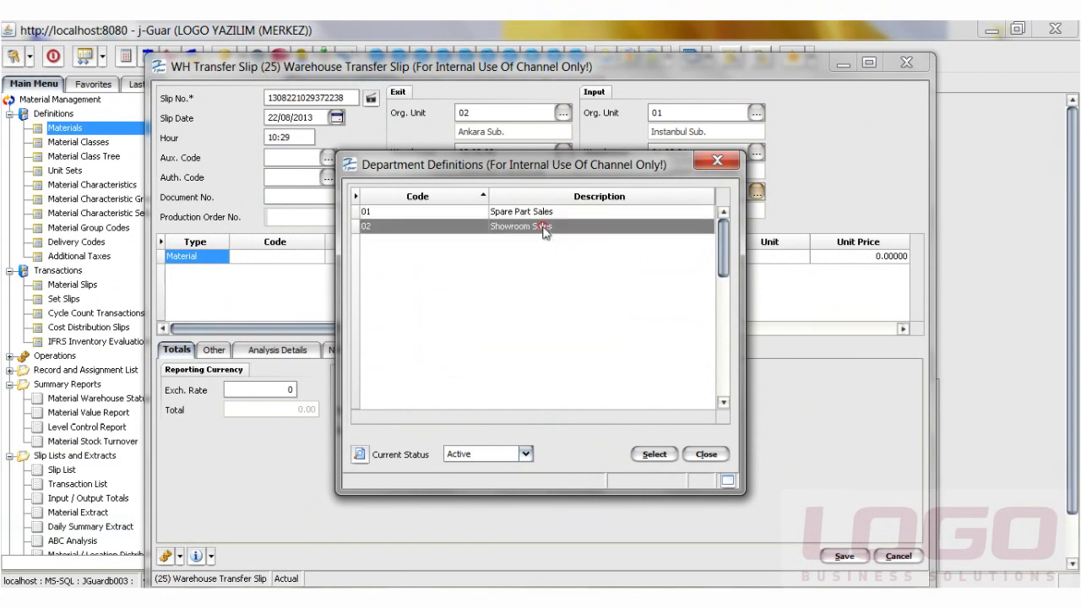
double_click(550, 228)
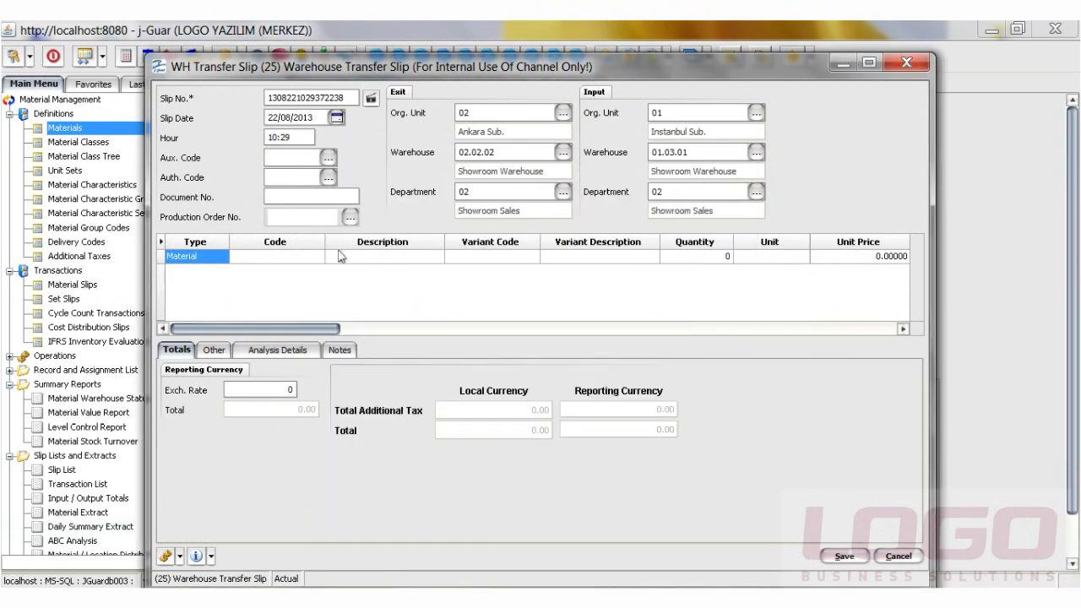
Add material MT.00020, Ford Focus G 1600 auto, to the Warehouse Transfer Slip with a quantity of 1
click(308, 257)
click(317, 258)
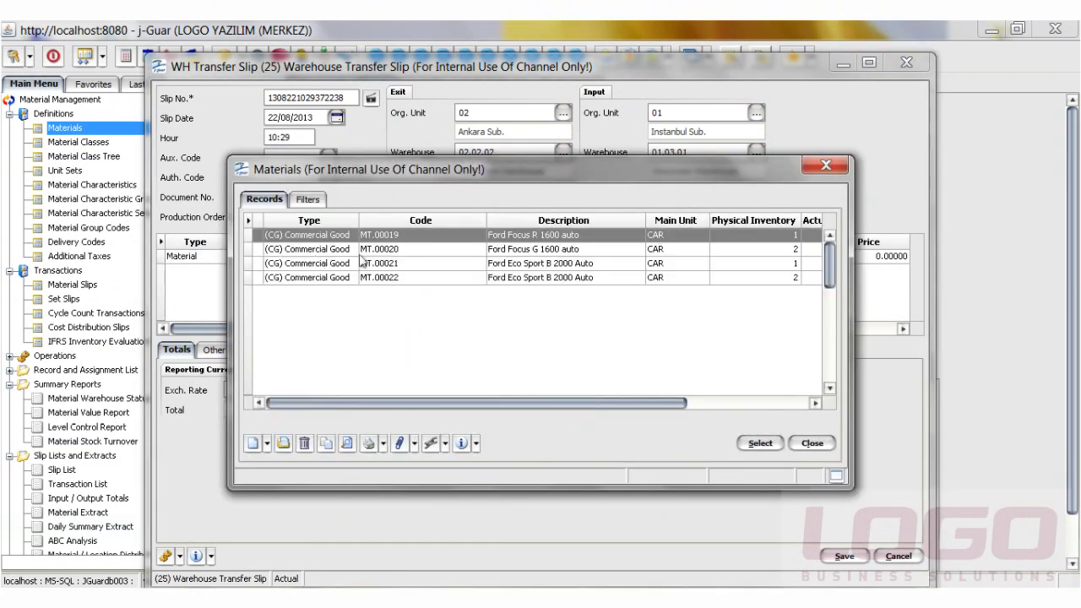
click(743, 251)
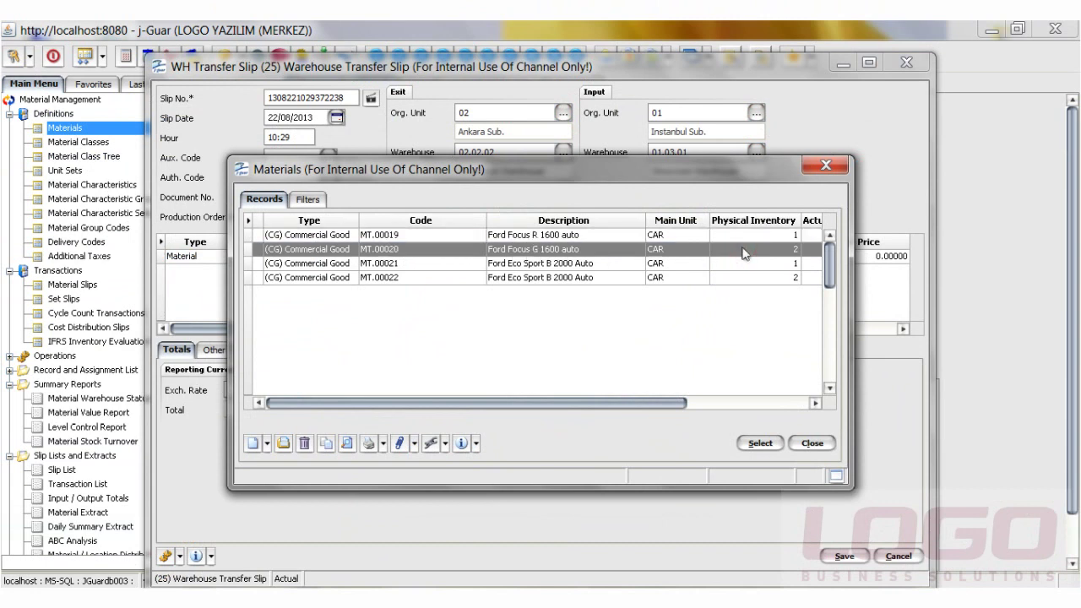
double_click(743, 251)
click(699, 258)
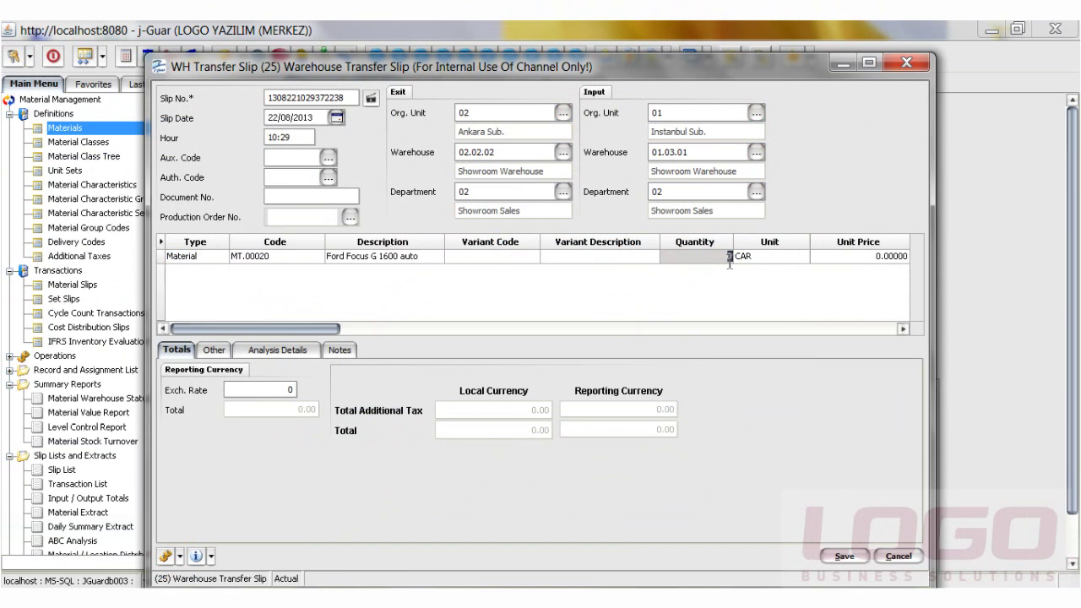
Add material MT.00022, Ford Eco Sport B 2000 Auto, as the second transfer line with a quantity of 1
click(319, 263)
click(318, 270)
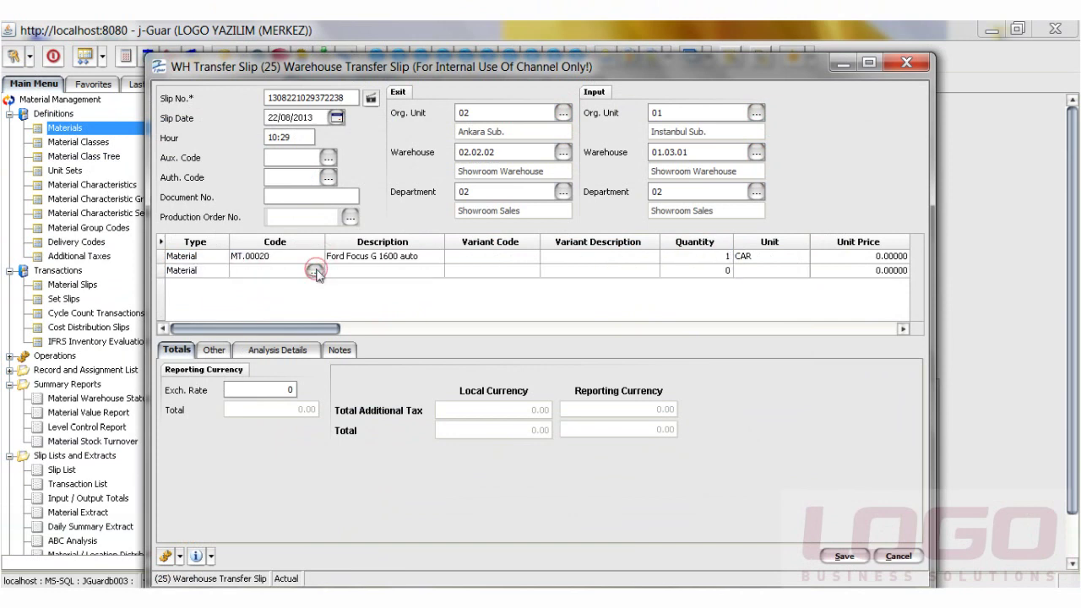
click(309, 270)
click(314, 271)
click(607, 278)
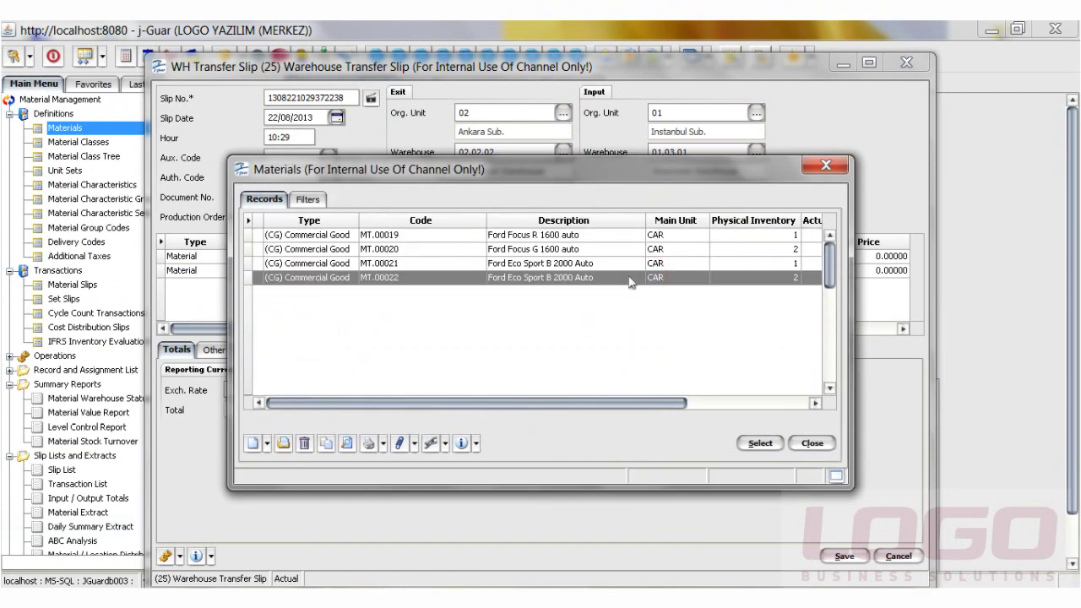
double_click(621, 278)
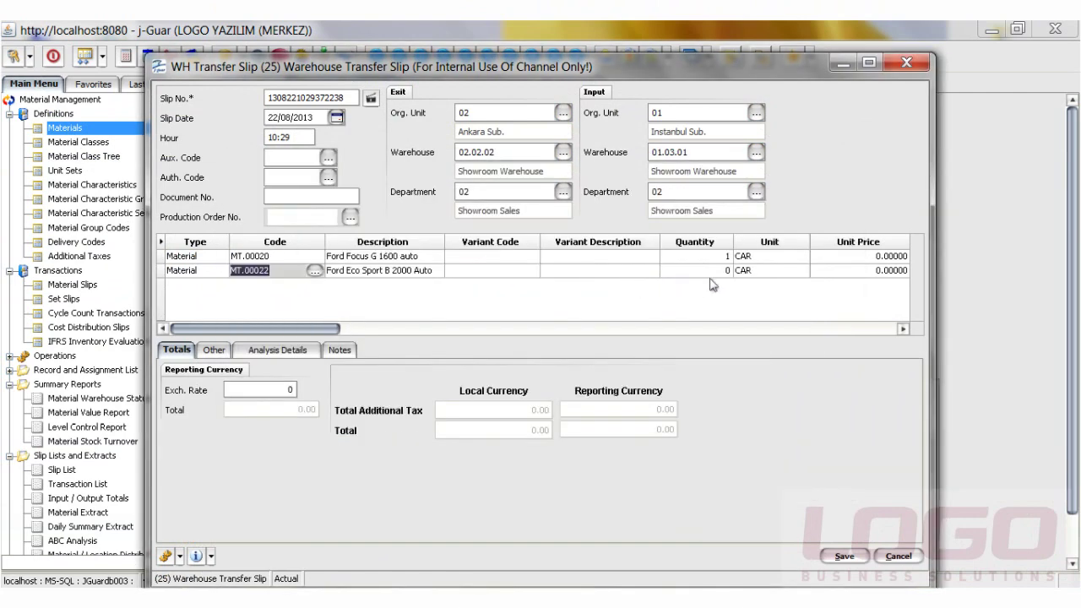
click(716, 272)
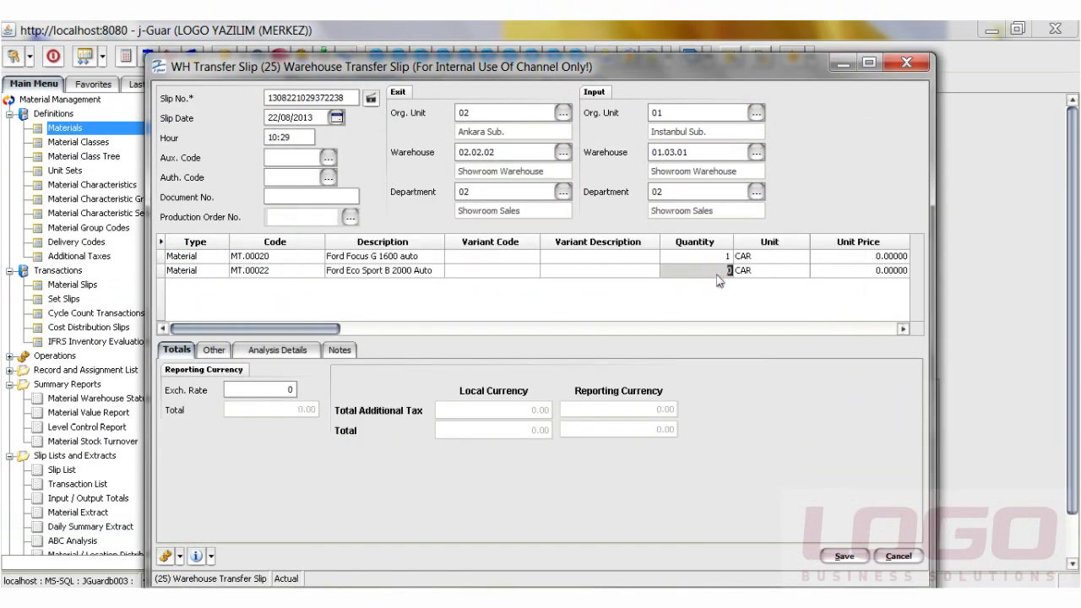
Set the unit prices of the MT.00020 and MT.00022 lines from the 1st Cost, Average of on hand price type
click(840, 276)
click(903, 328)
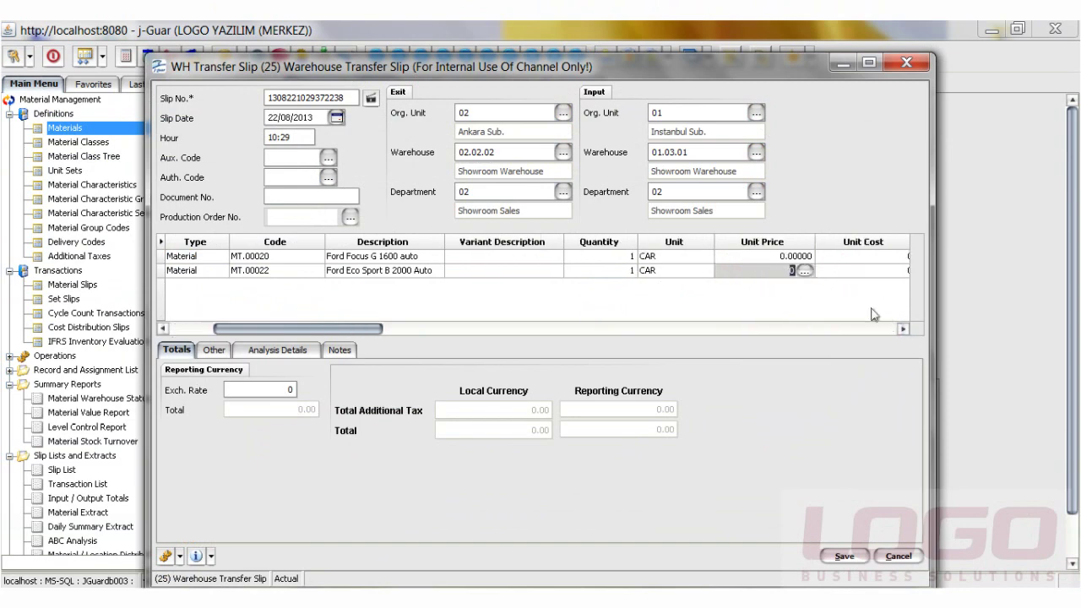
click(783, 256)
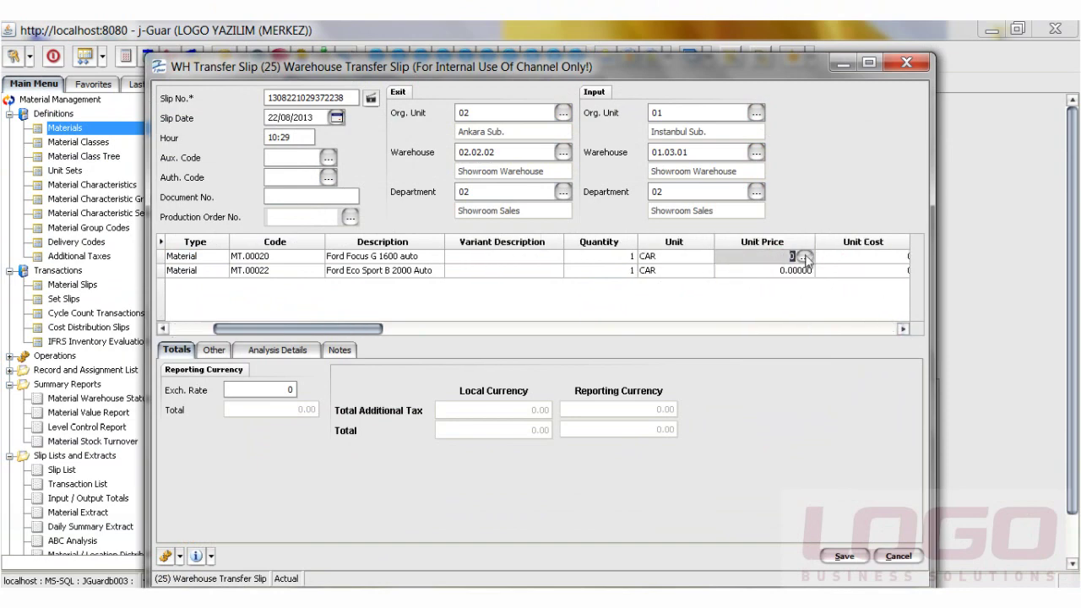
click(804, 257)
click(492, 326)
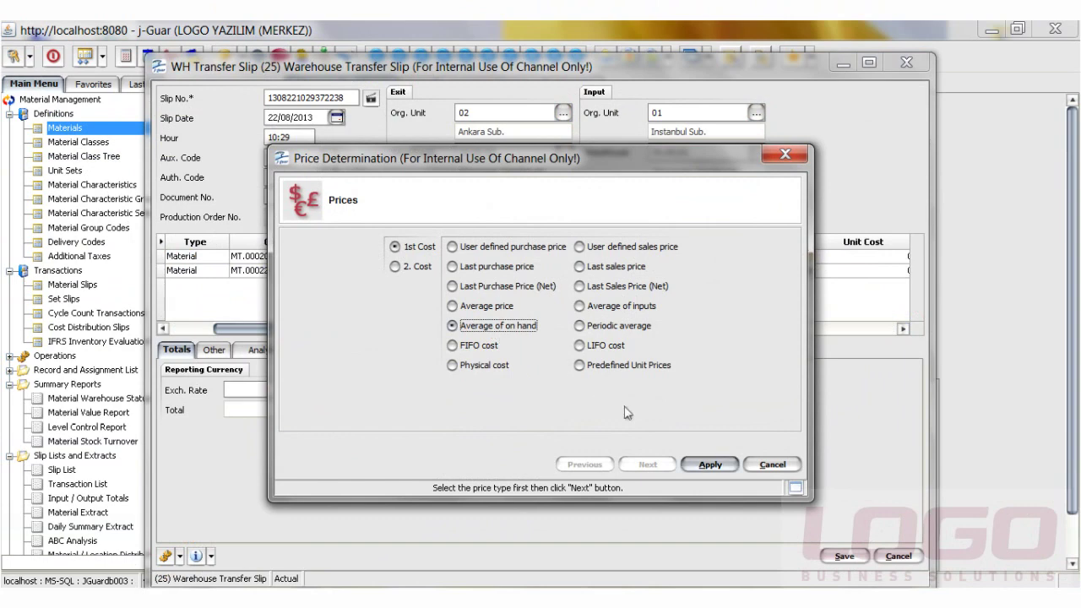
click(711, 464)
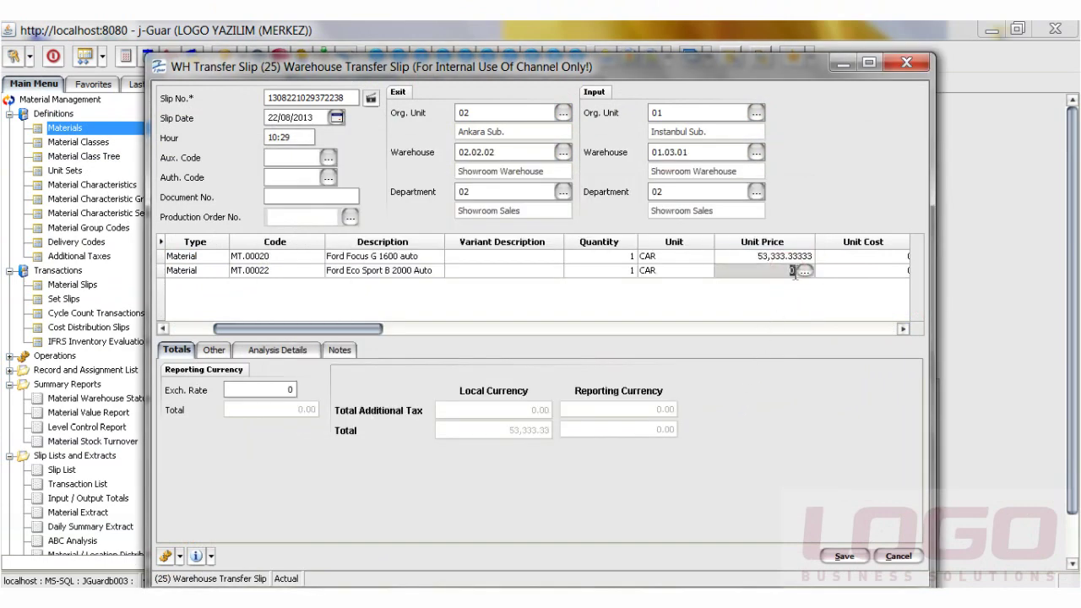
click(933, 270)
click(497, 326)
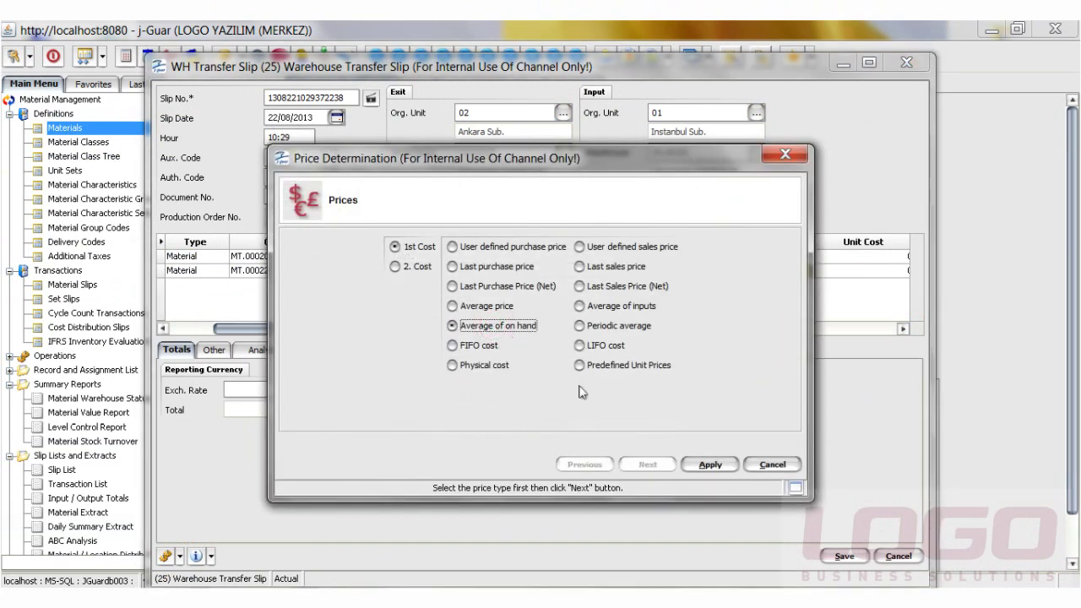
click(710, 464)
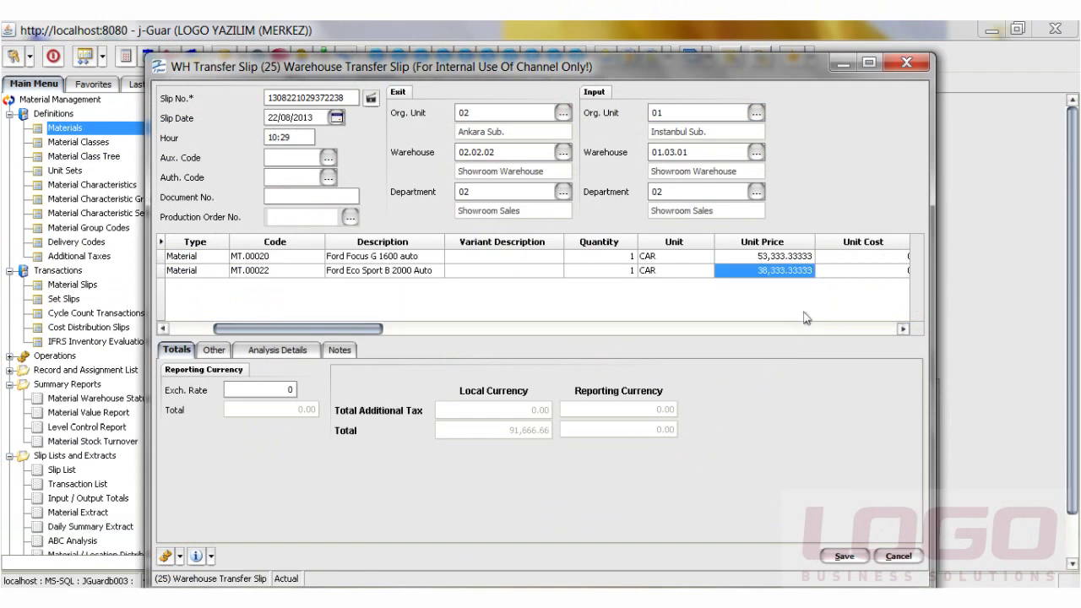
Review the cost and amount columns of both transfer lines, save the Warehouse Transfer Slip, and select it in the slip list
click(833, 277)
click(902, 328)
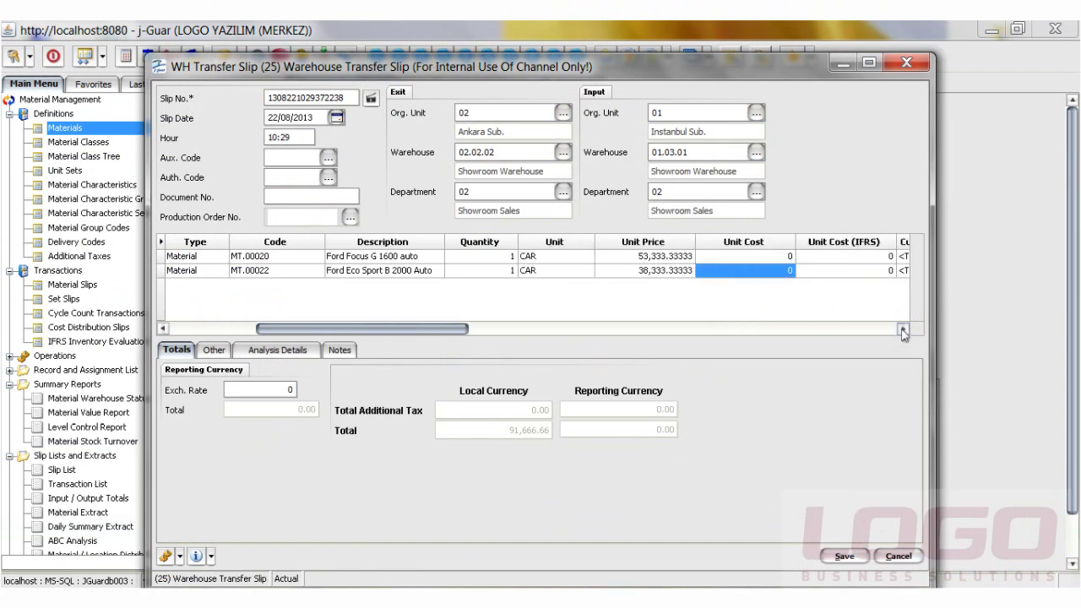
click(902, 329)
click(902, 328)
click(902, 329)
click(903, 328)
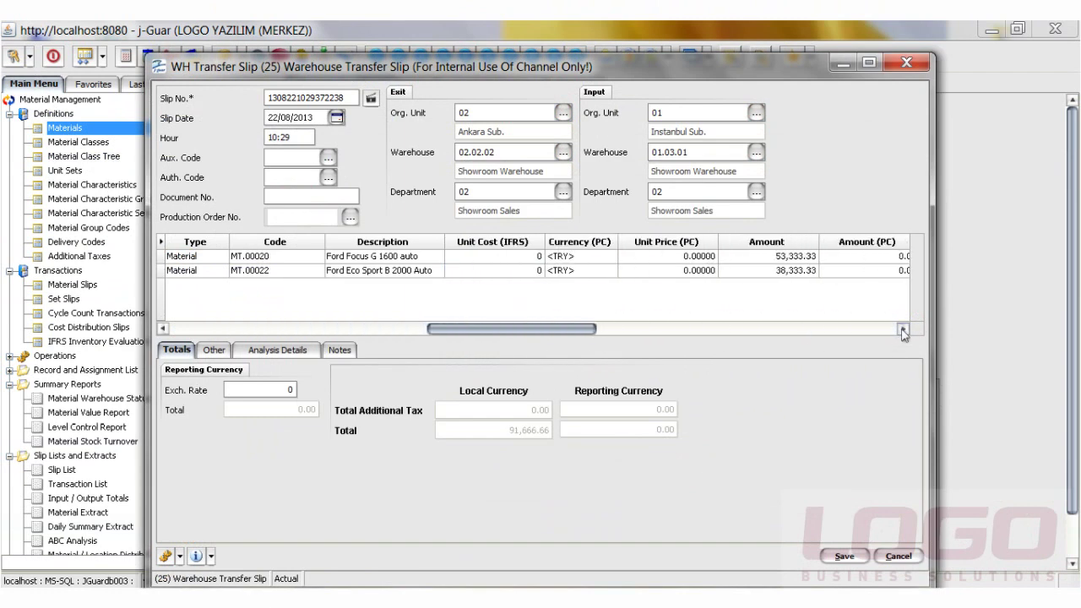
drag(512, 329, 255, 329)
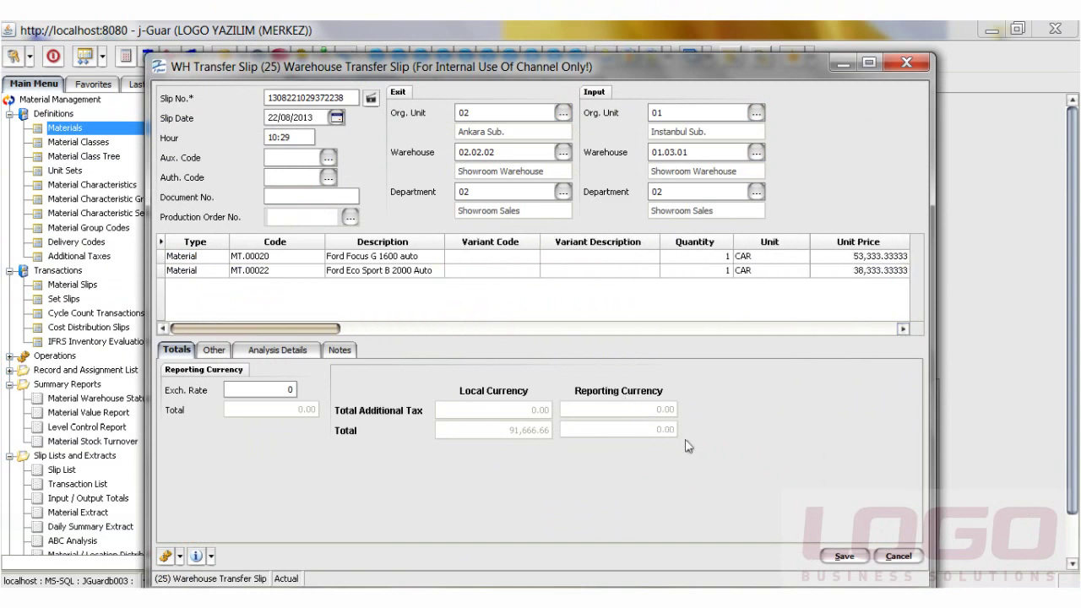
click(841, 556)
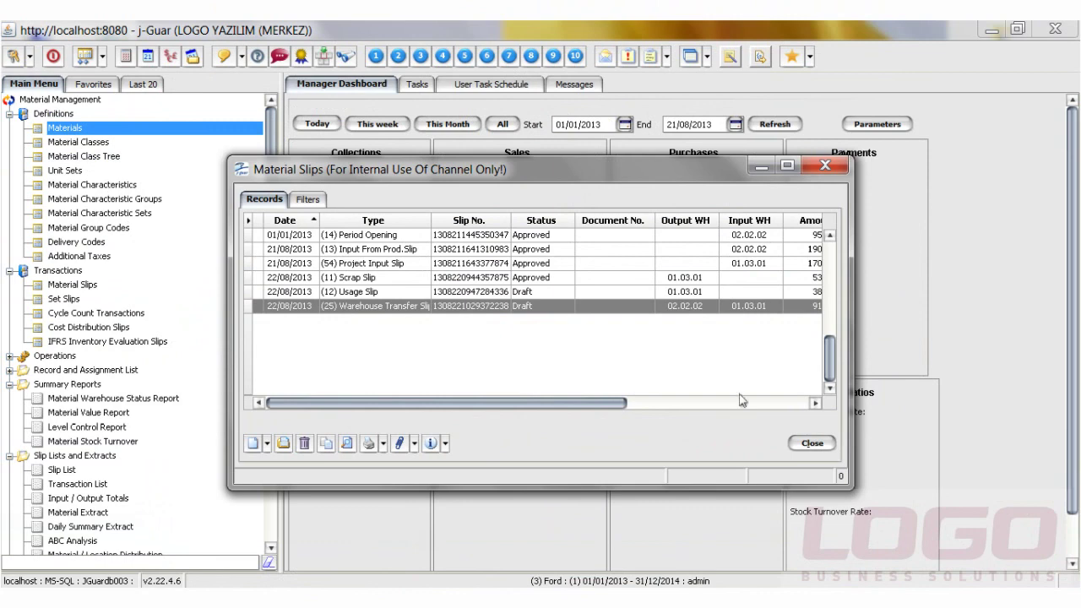
click(697, 308)
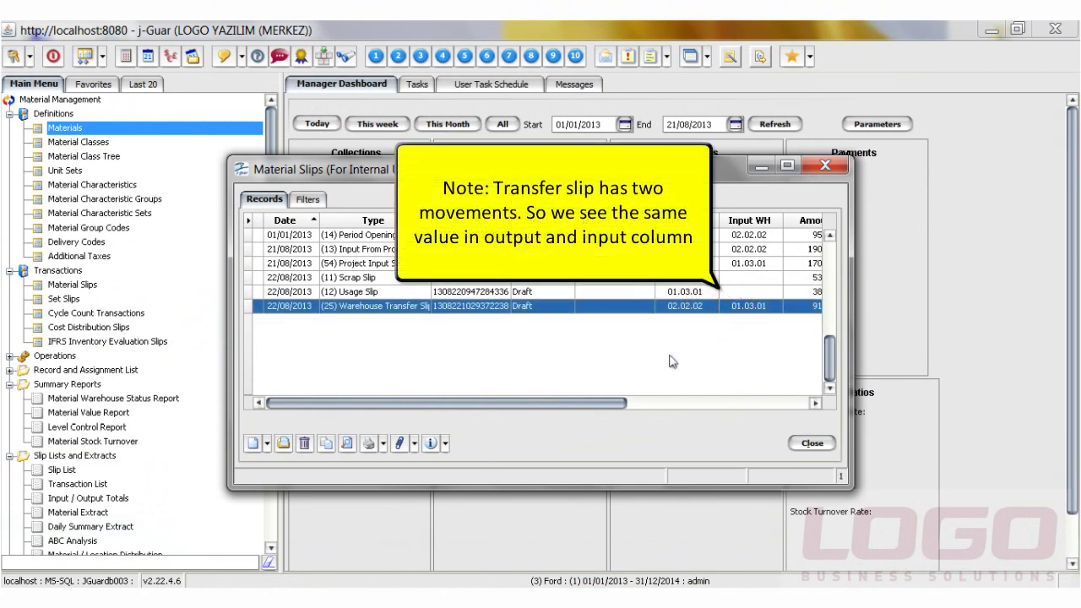
Change the status of the draft Warehouse Transfer Slip to Approved
click(629, 403)
scroll(629, 403, left, 3)
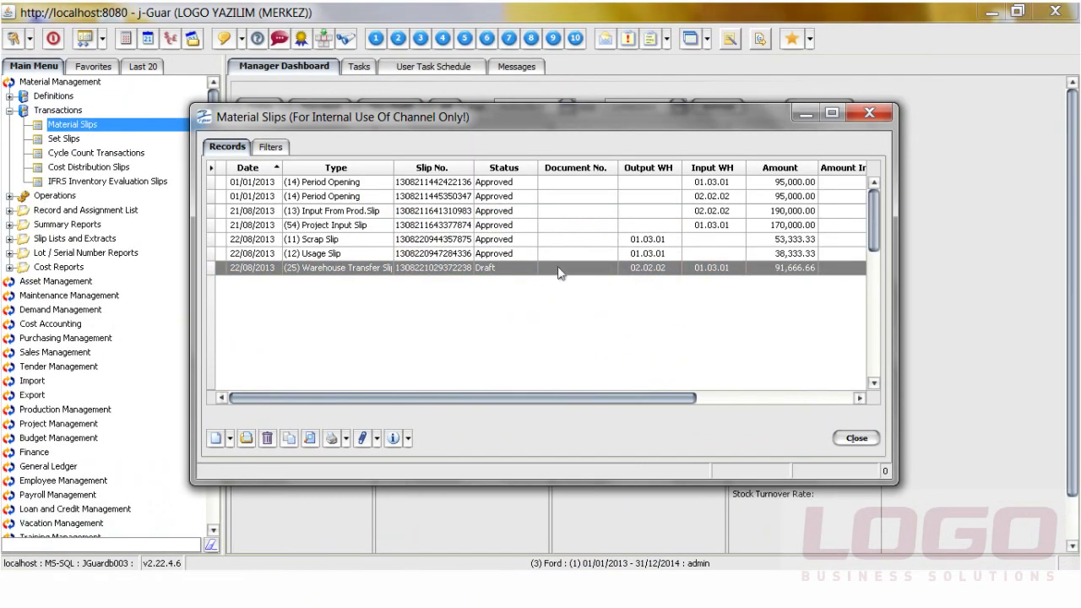
right_click(558, 272)
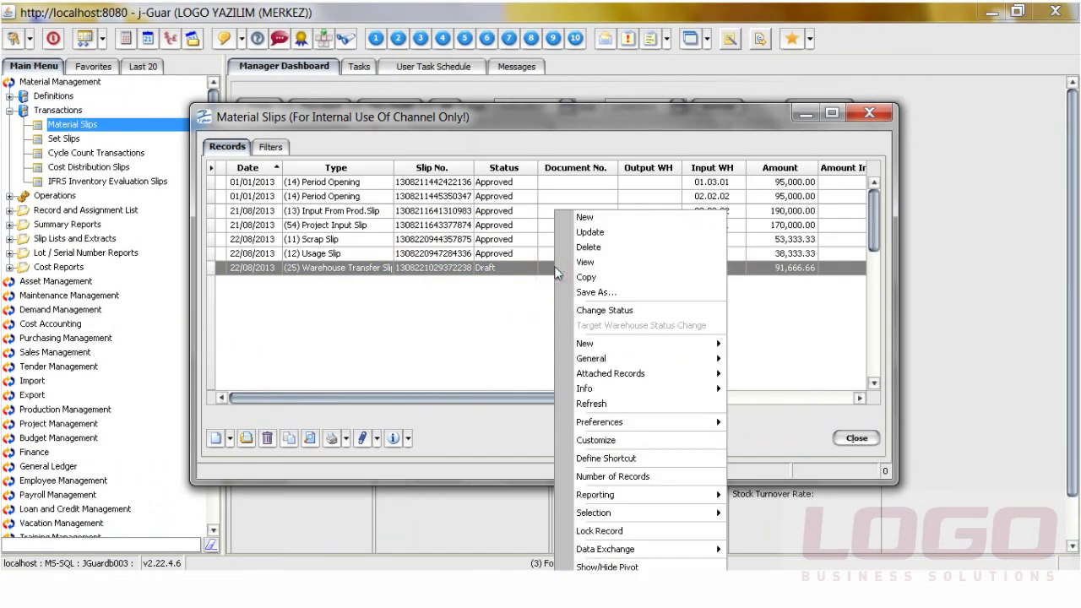
click(598, 314)
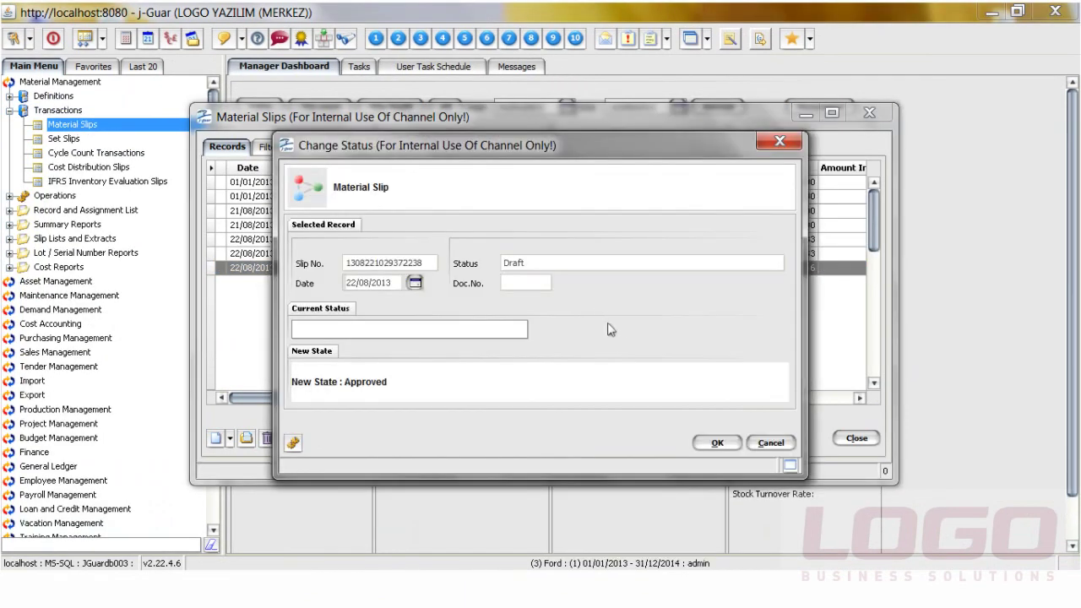
click(711, 443)
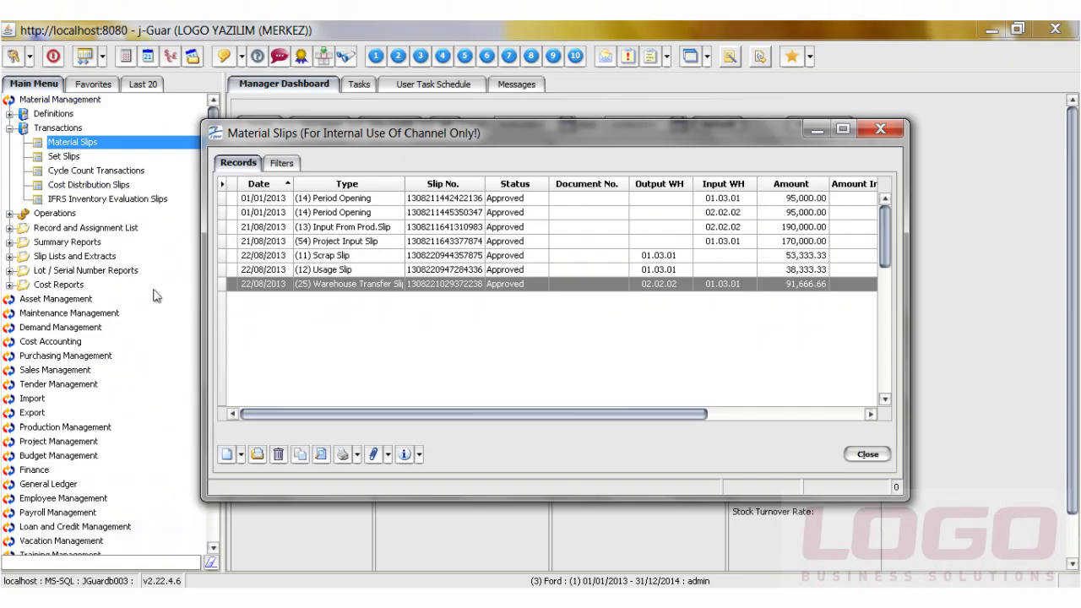
Create a Cycle Count (surplus) slip for org. unit 01 Instanbul Sub., warehouse 01.03.01 Showroom Warehouse and department 02 Showroom Sales
click(241, 454)
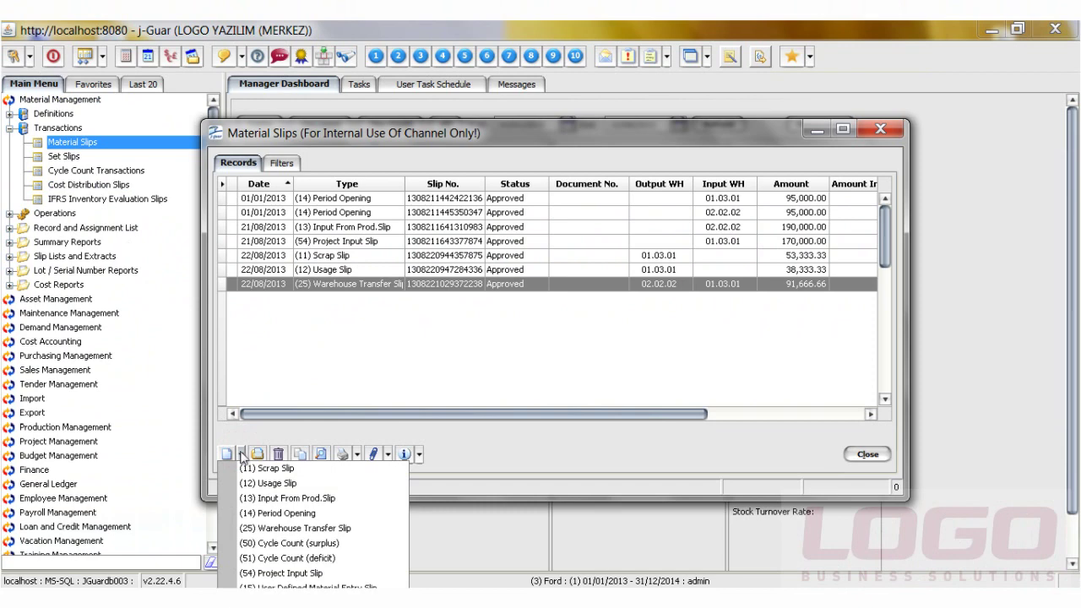
click(294, 544)
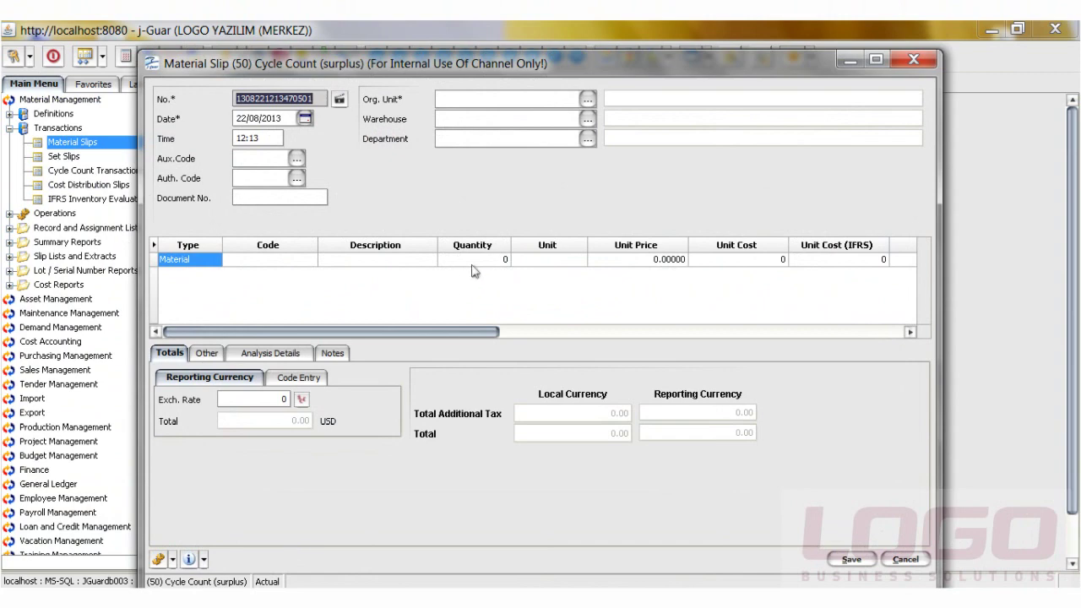
click(586, 99)
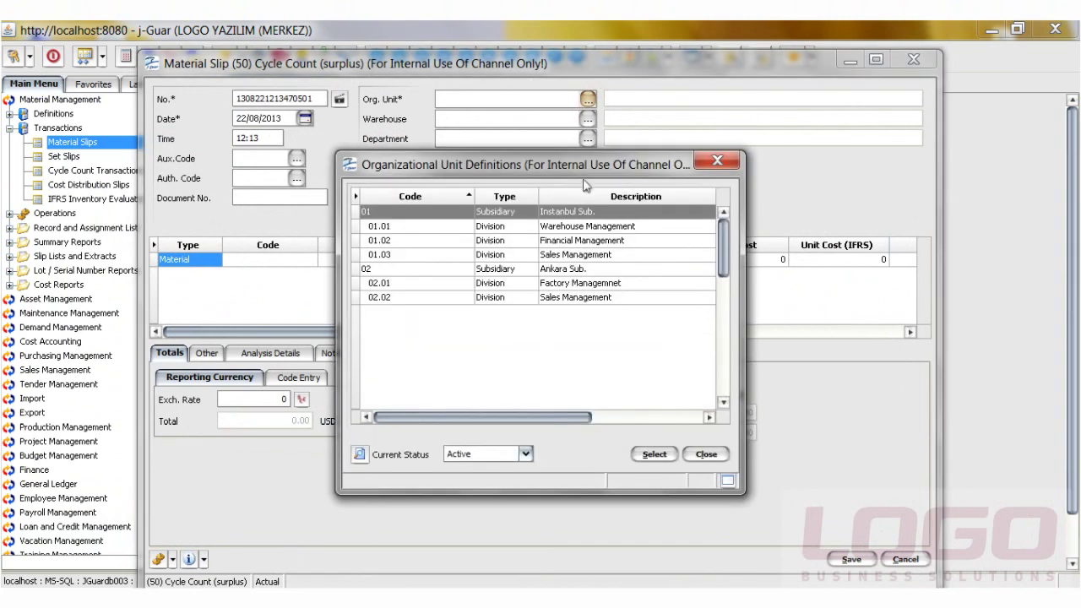
double_click(581, 217)
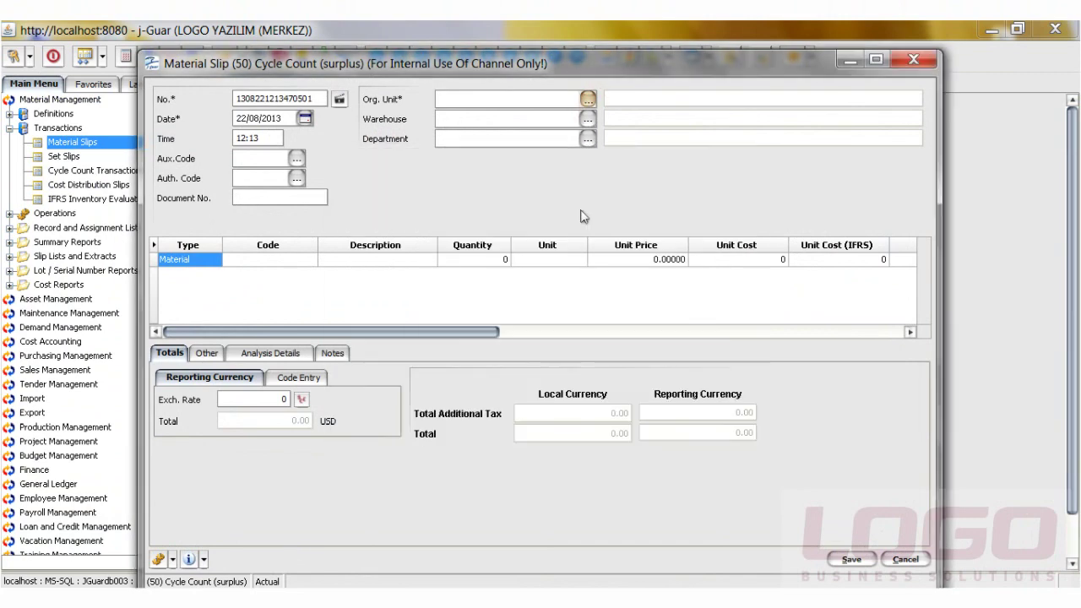
click(587, 119)
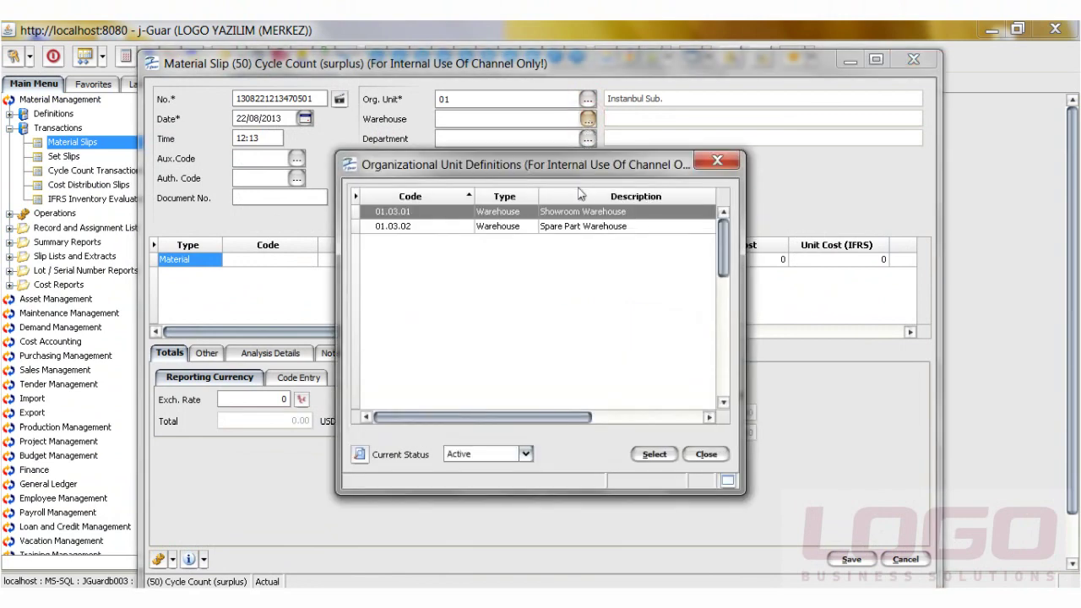
double_click(573, 216)
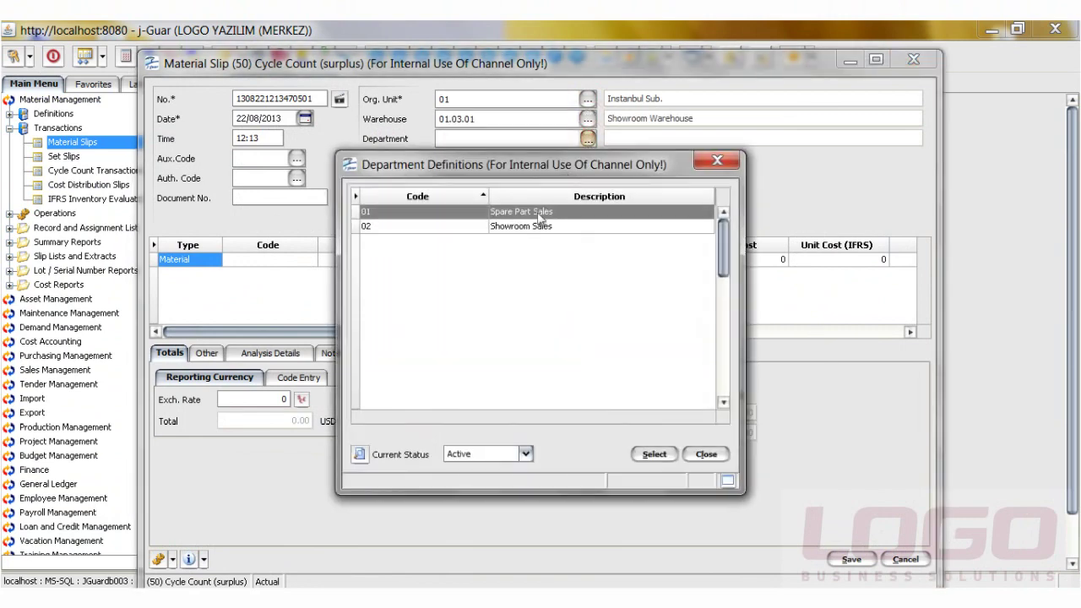
double_click(530, 228)
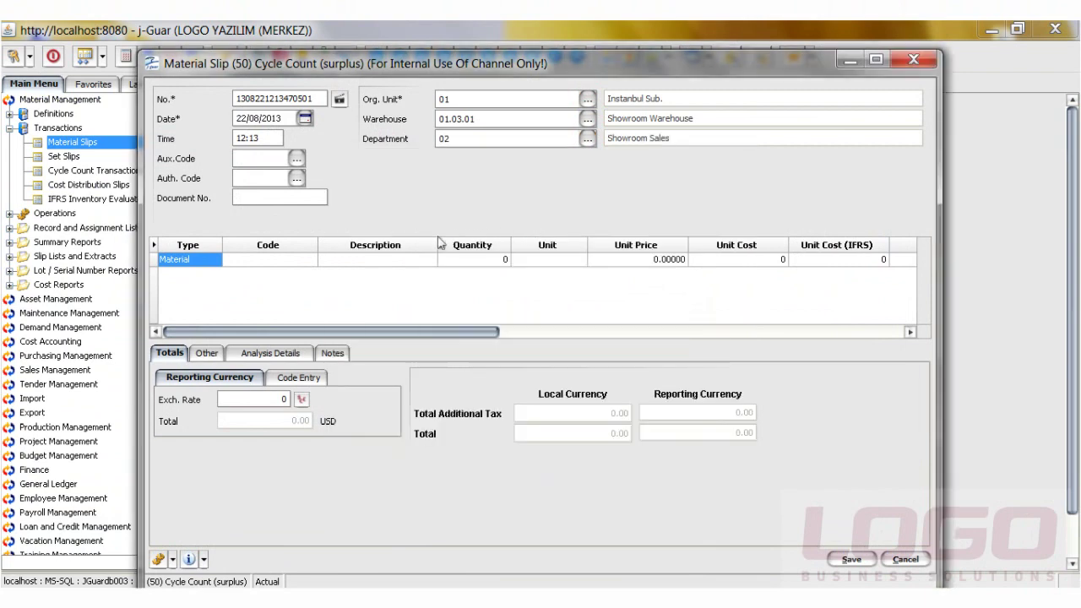
Add material MT.00019, Ford Focus R 1600 auto, to the Cycle Count (surplus) slip with a quantity of 1
click(305, 263)
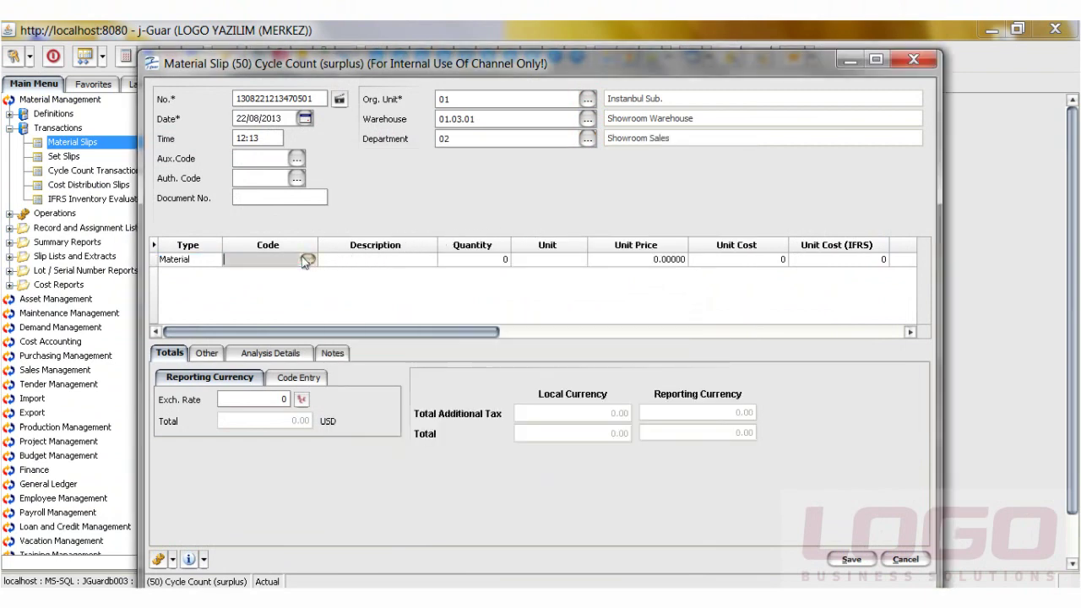
click(306, 260)
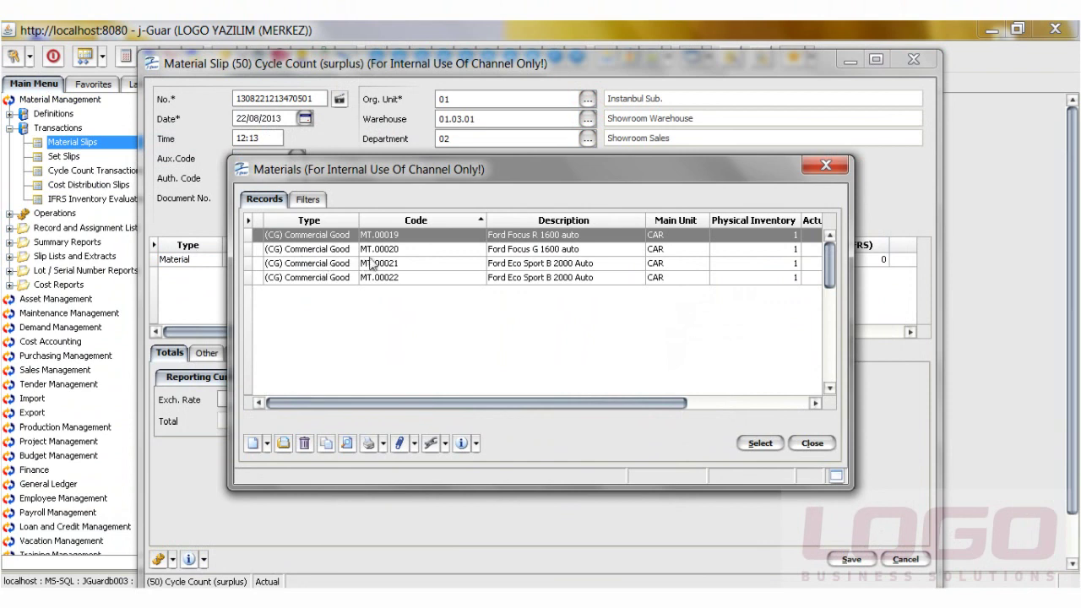
click(598, 240)
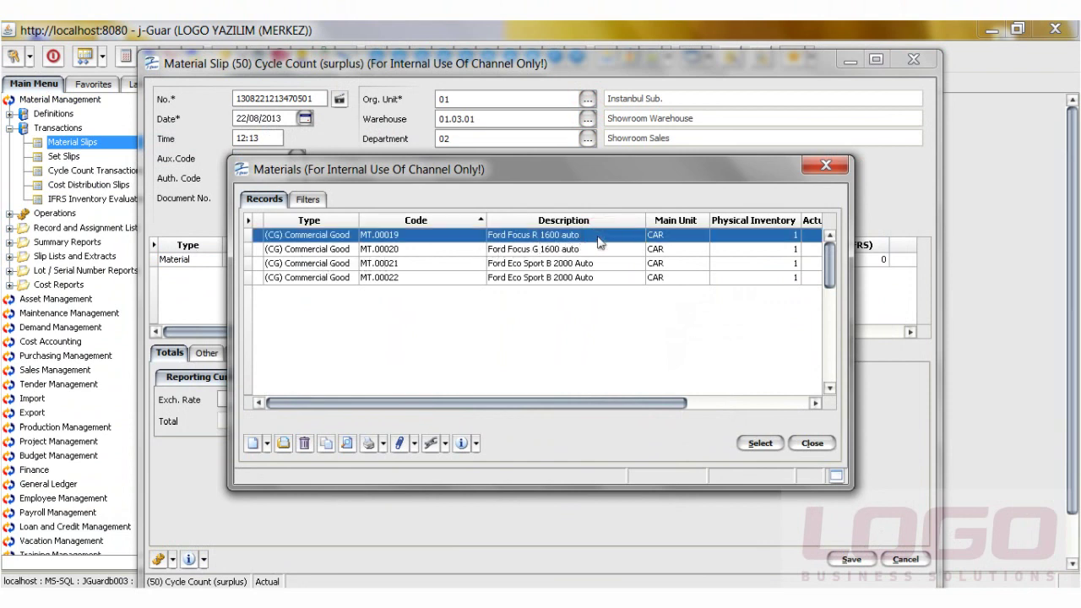
double_click(598, 240)
click(491, 260)
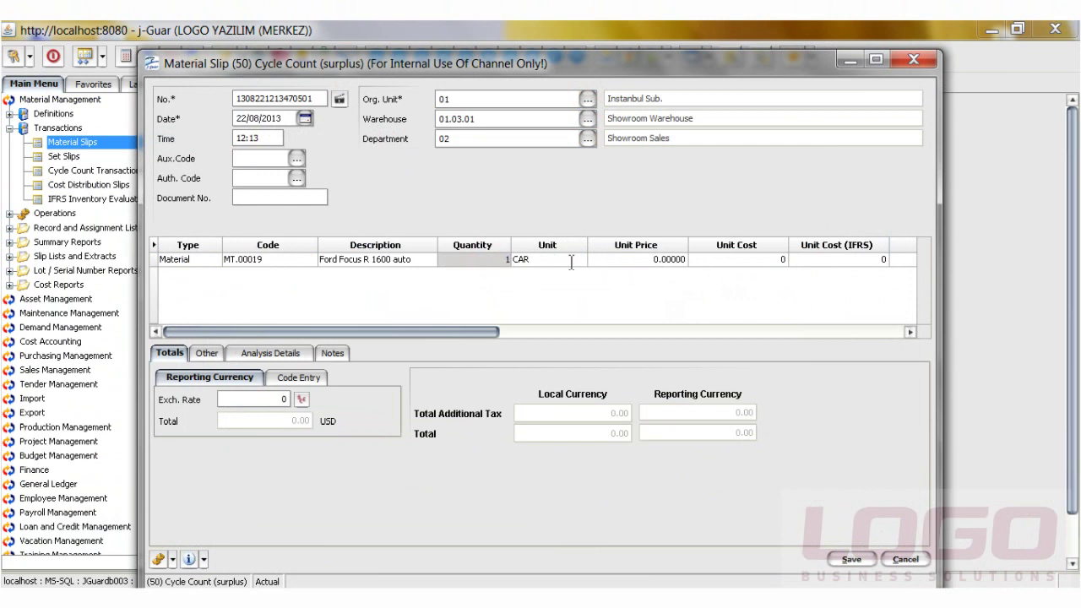
Set the unit price of the MT.00019 surplus line from the 1st Cost, Average of on hand price type
click(646, 261)
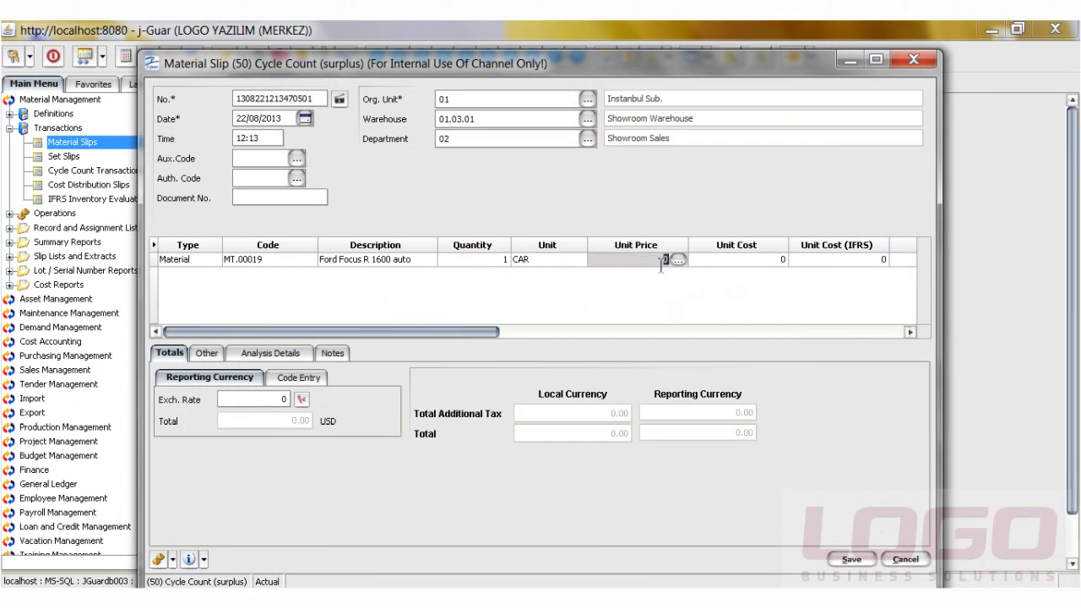
click(677, 258)
click(487, 326)
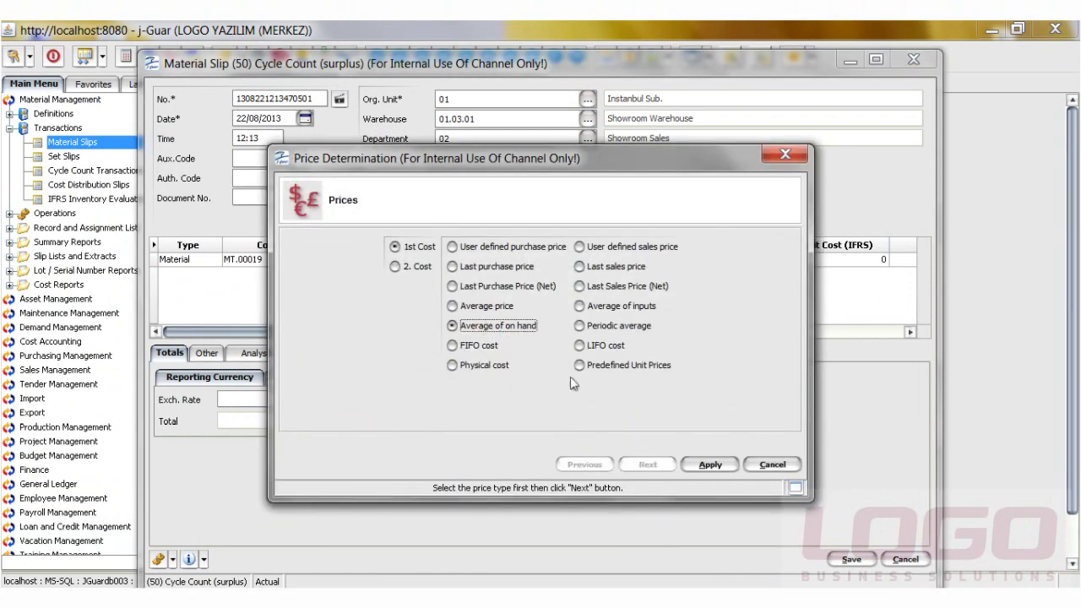
click(709, 464)
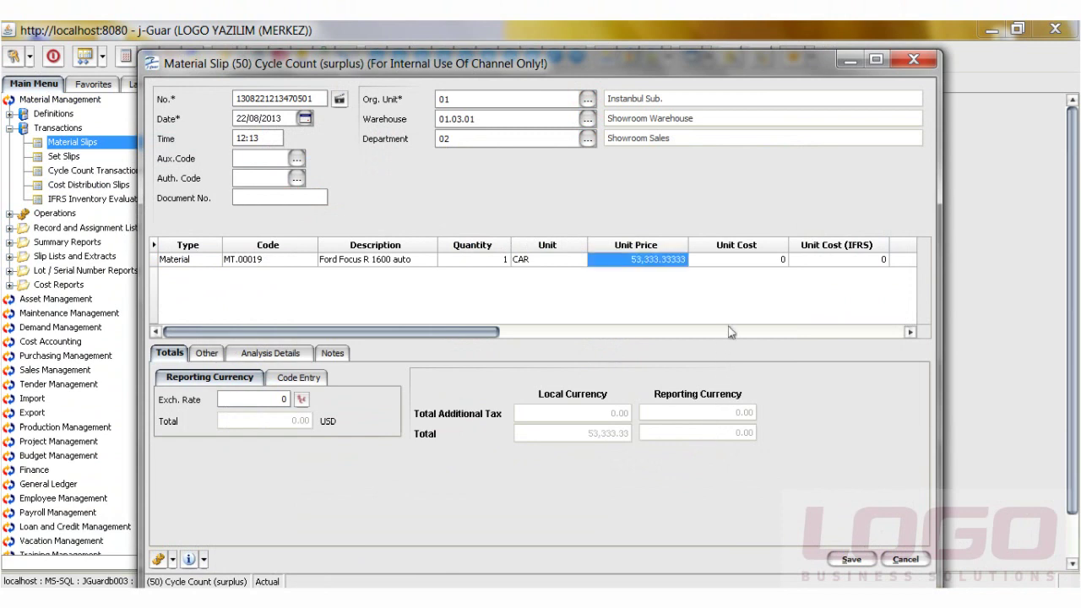
Review the unit cost and further columns of the surplus line and save the Cycle Count (surplus) slip
click(743, 263)
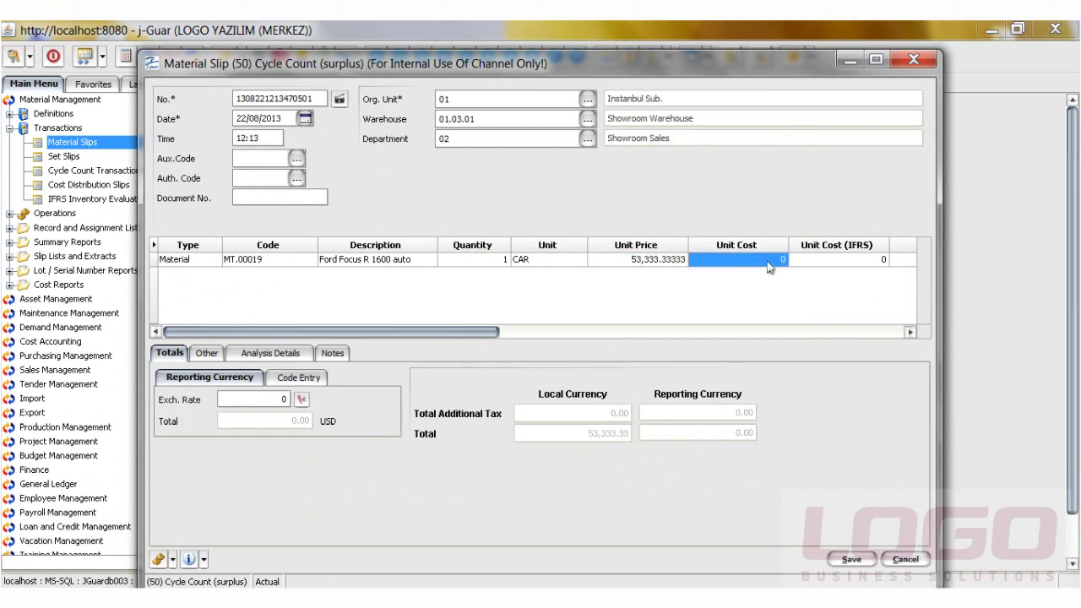
click(827, 264)
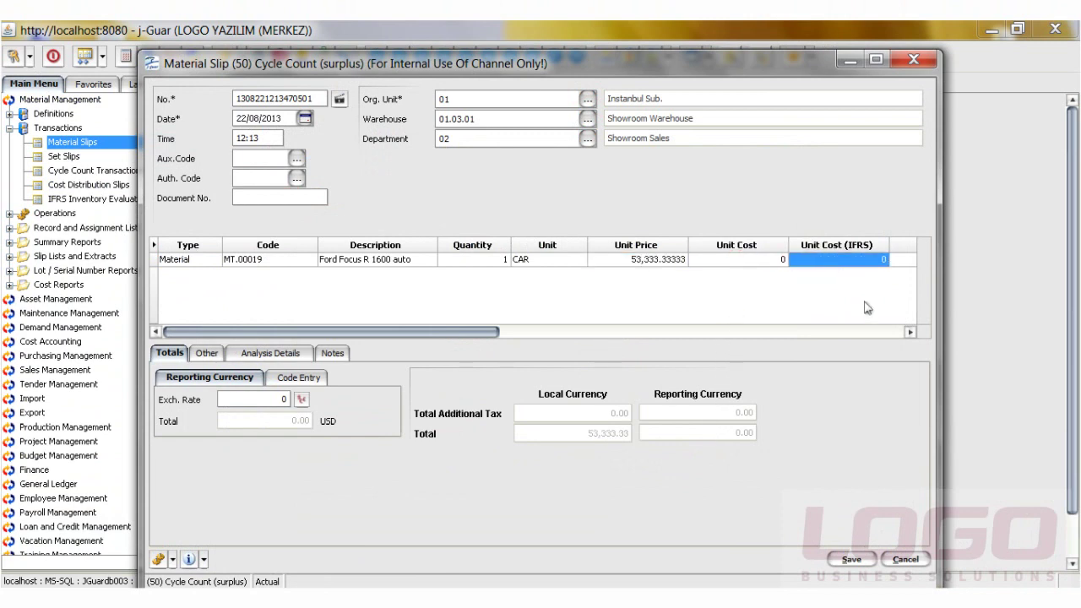
click(908, 333)
click(851, 559)
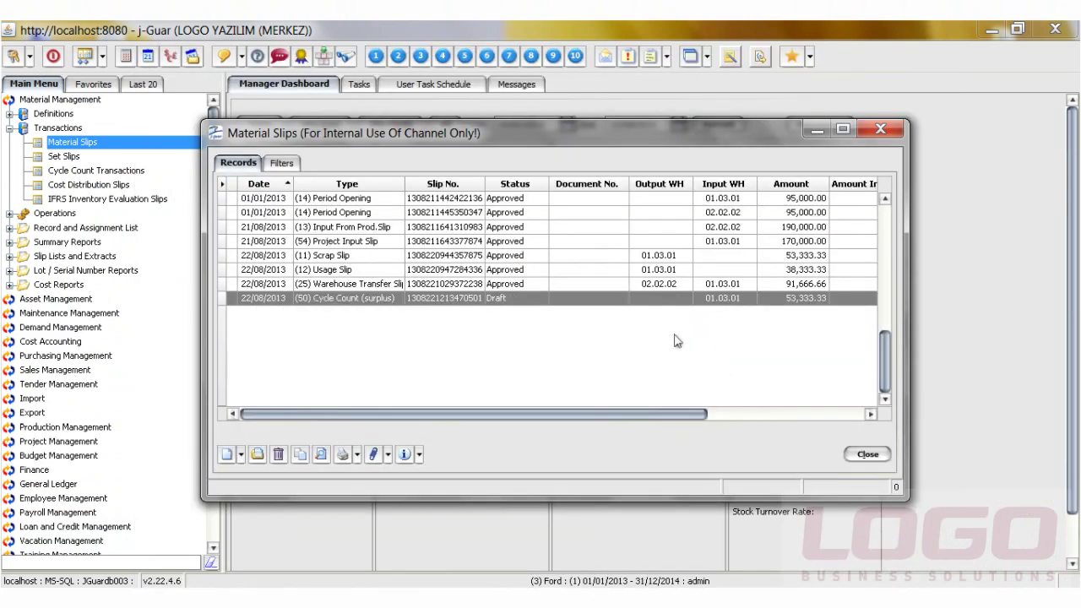
Change the status of the Cycle Count (surplus) slip to Approved and select it in the slip list
right_click(617, 301)
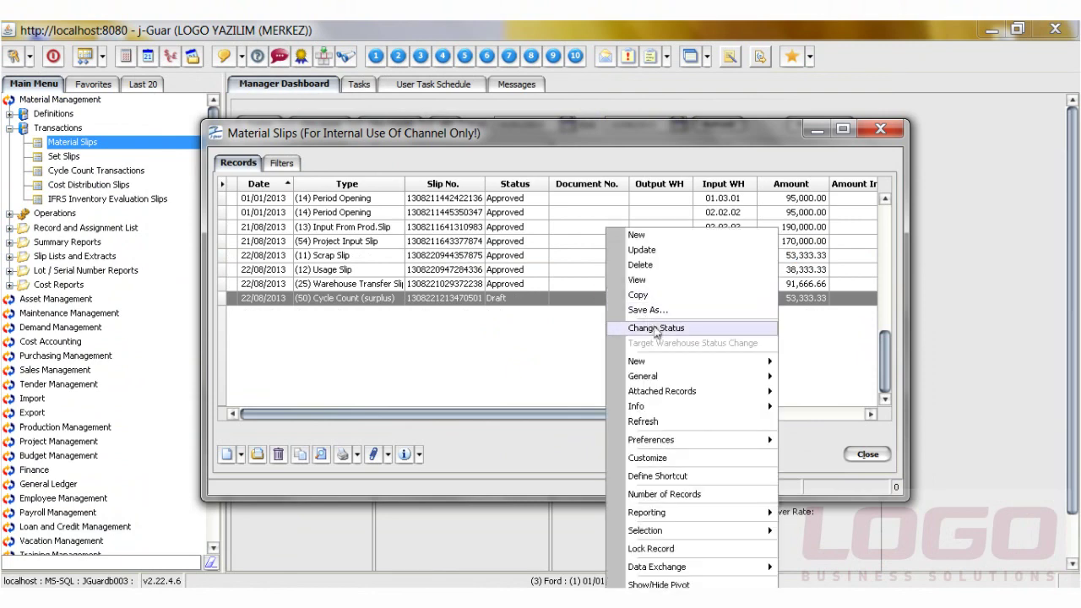
click(656, 329)
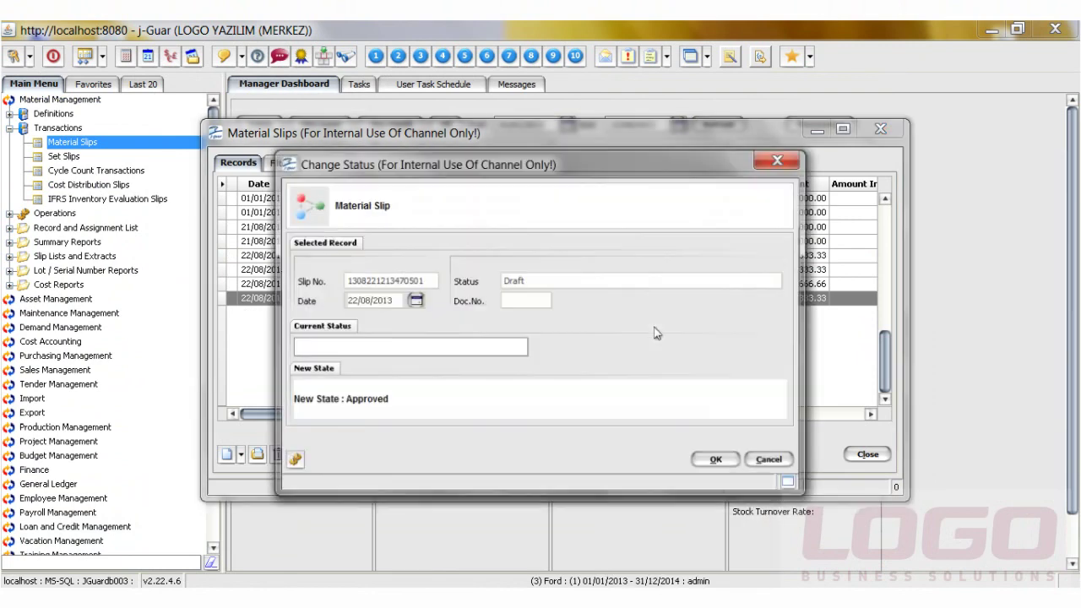
click(714, 461)
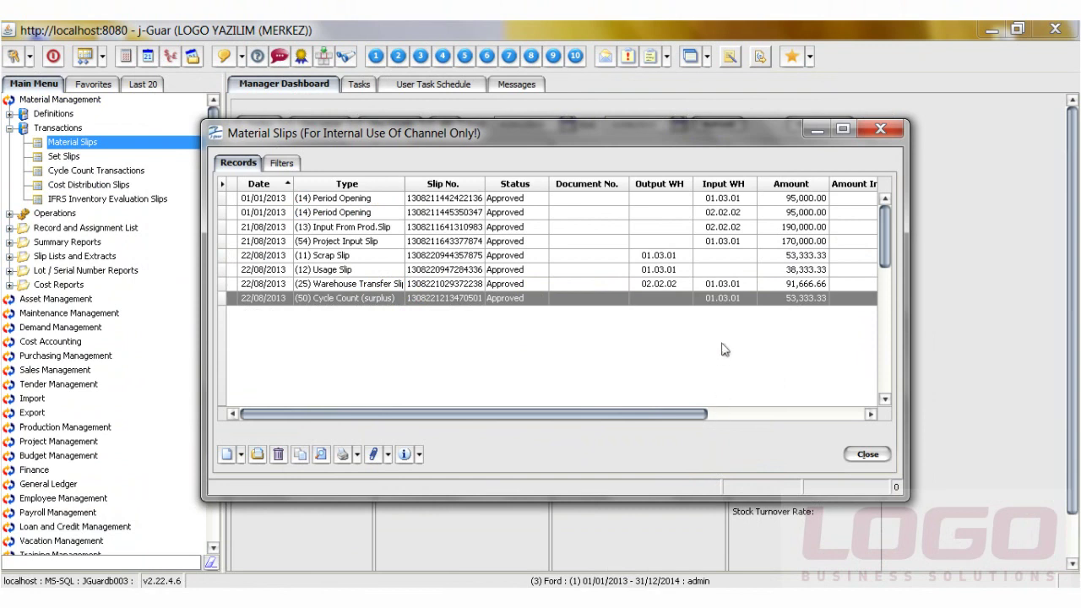
click(726, 300)
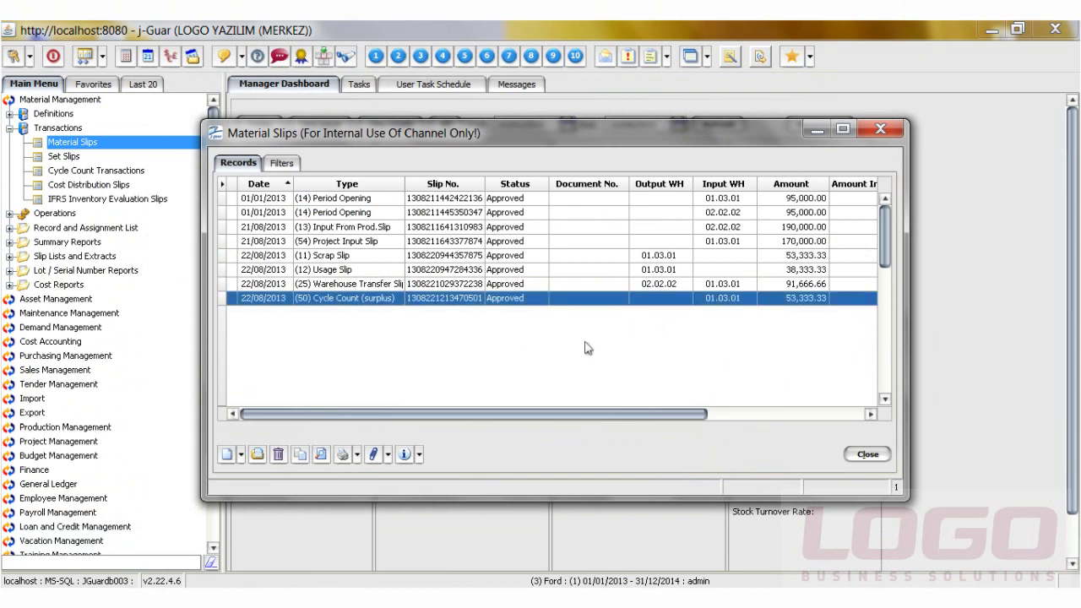
Create a Cycle Count (deficit) slip for org. unit 01 Instanbul Sub., warehouse 01.03.01 Showroom Warehouse and department 02 Showroom Sales
click(241, 454)
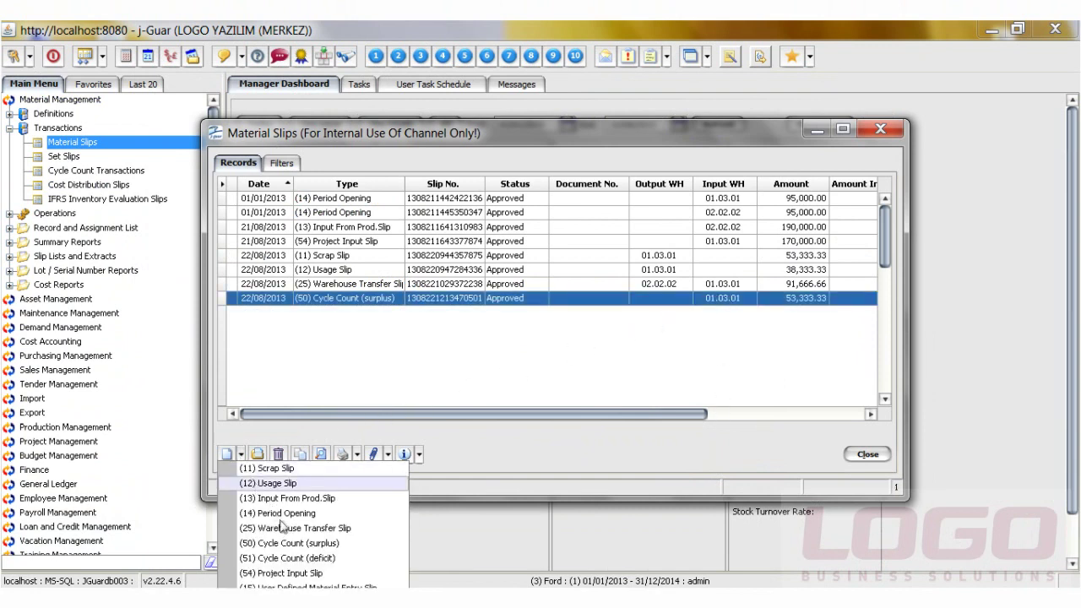
click(291, 558)
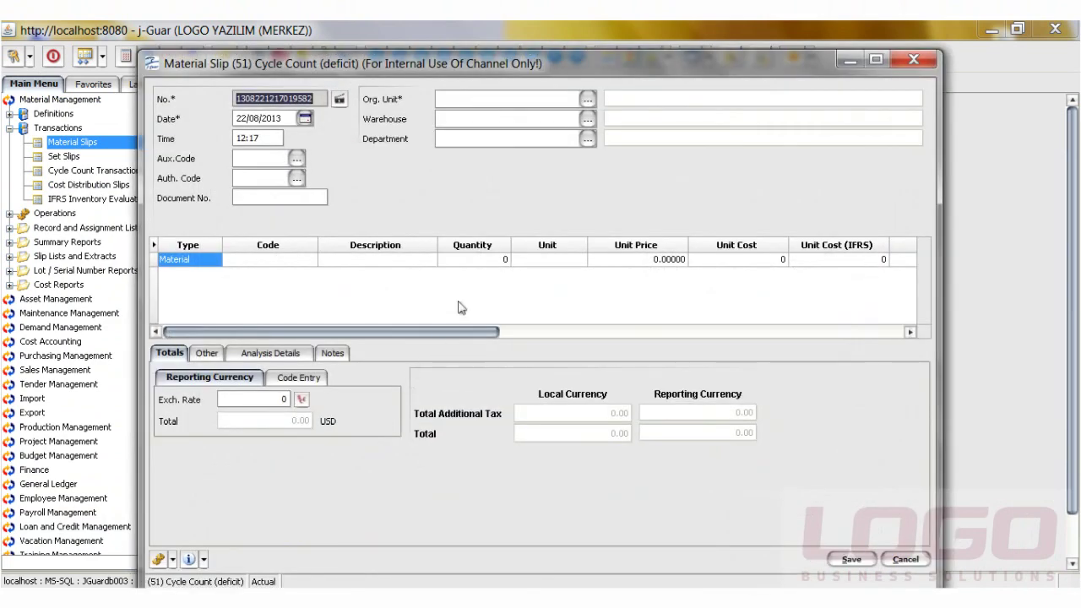
click(587, 100)
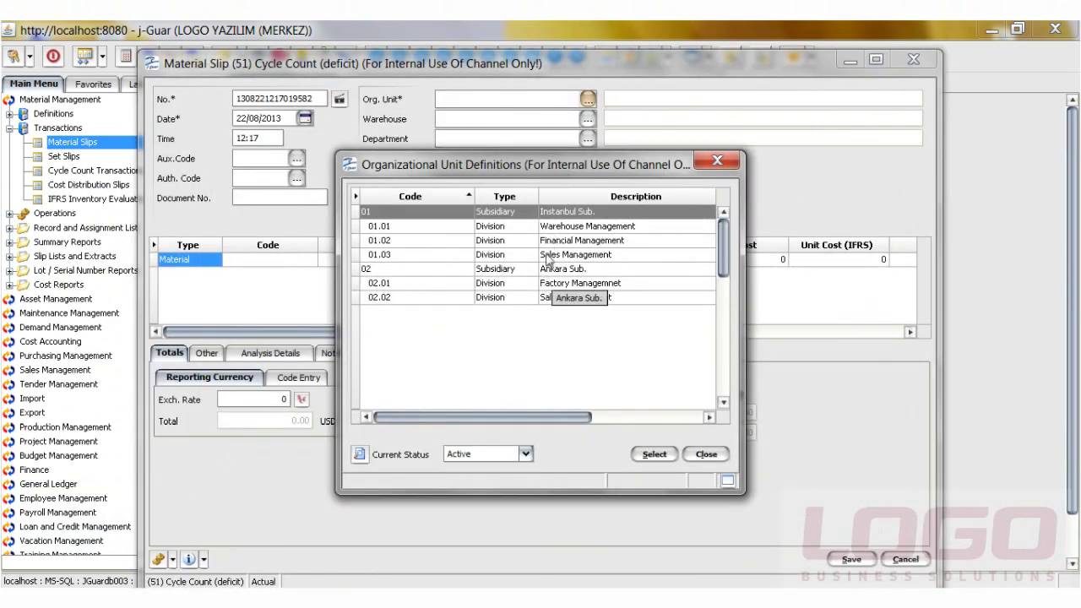
click(561, 213)
double_click(561, 212)
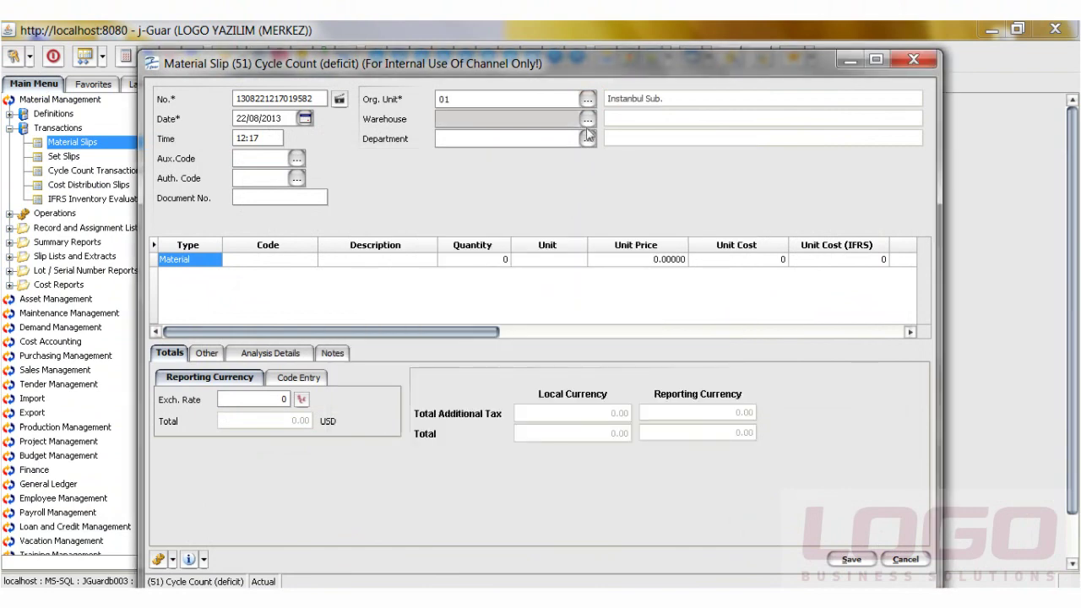
click(587, 119)
double_click(580, 213)
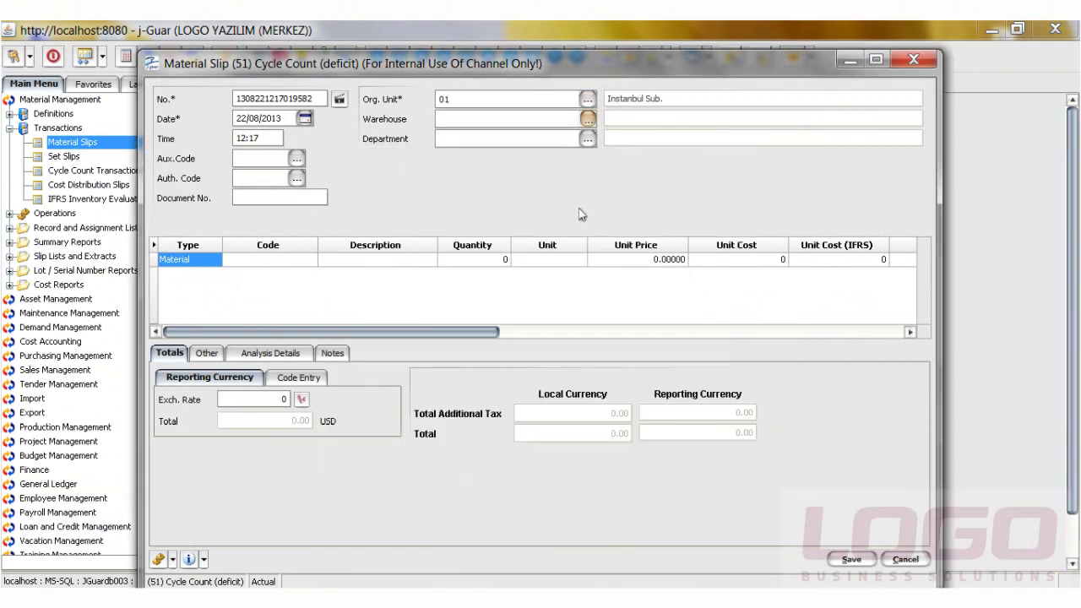
click(587, 139)
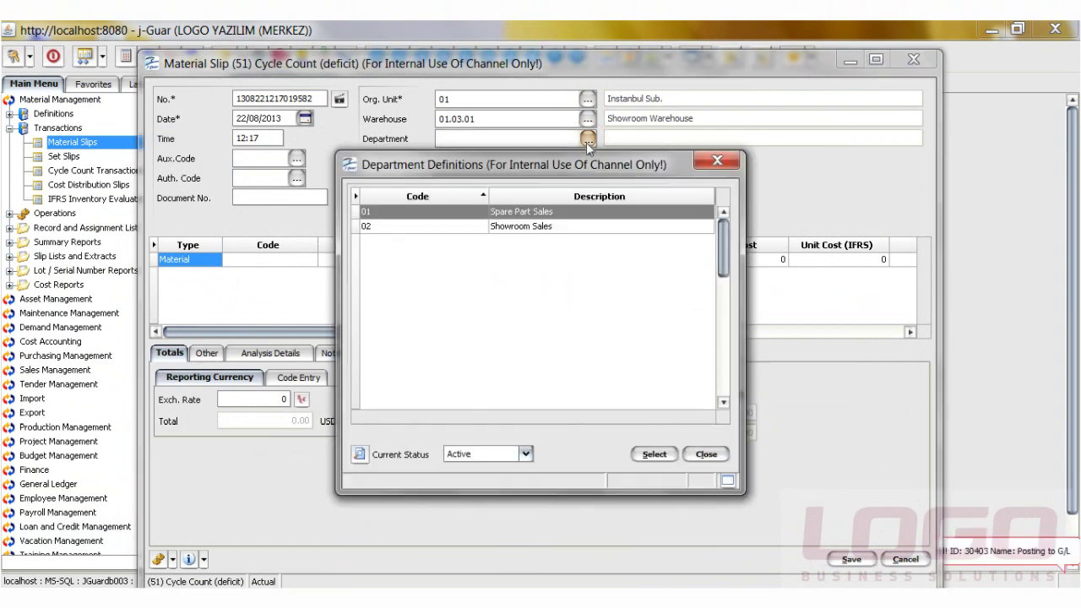
double_click(521, 226)
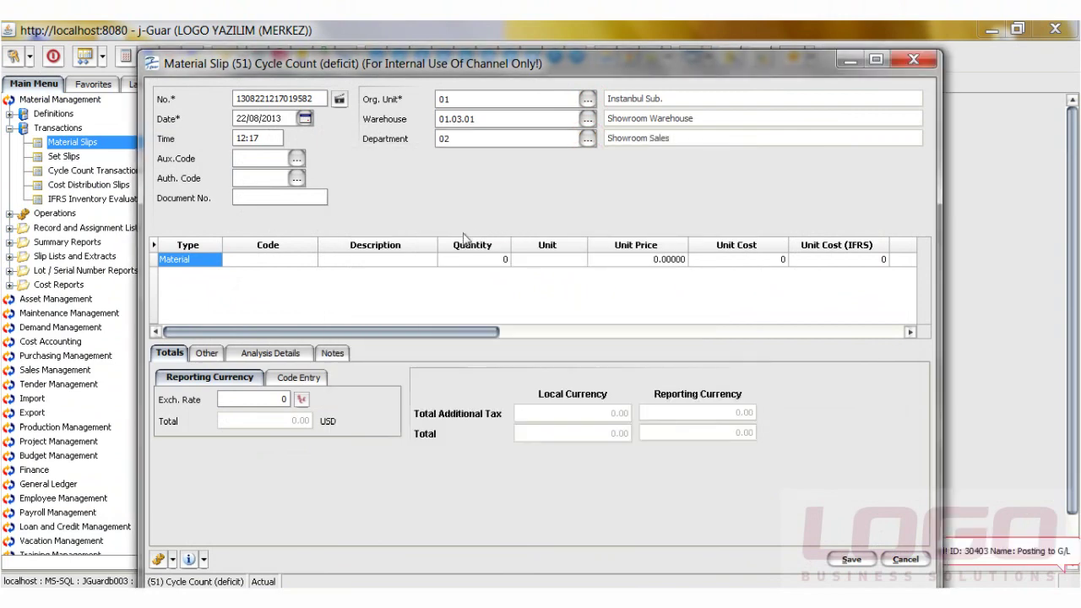
Add material MT.00019 Ford Focus R 1600 auto with quantity 1 to the Cycle Count (deficit) slip
click(305, 260)
click(308, 260)
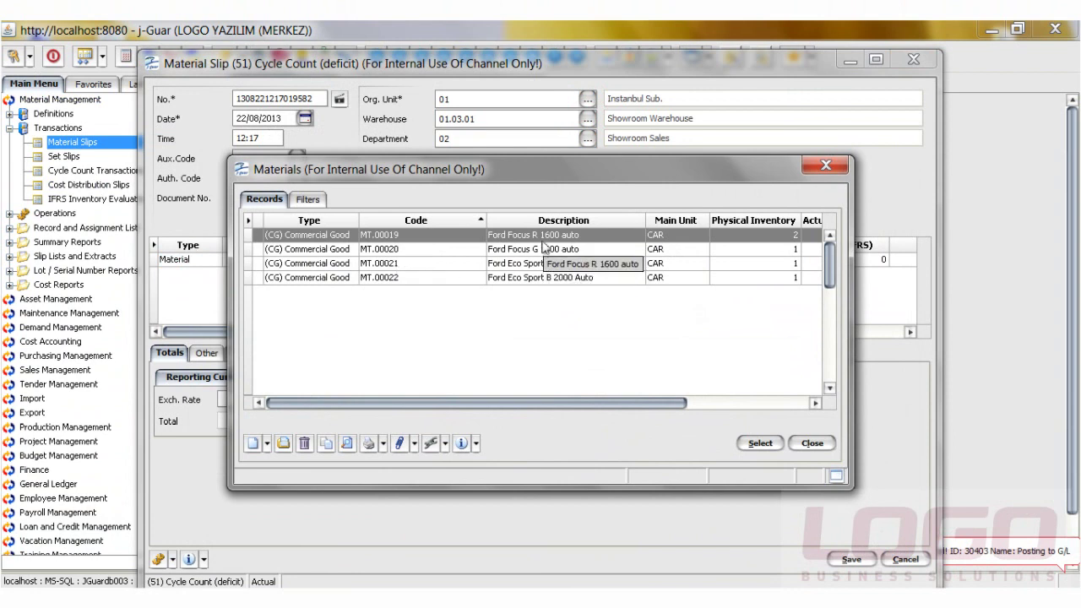
double_click(539, 235)
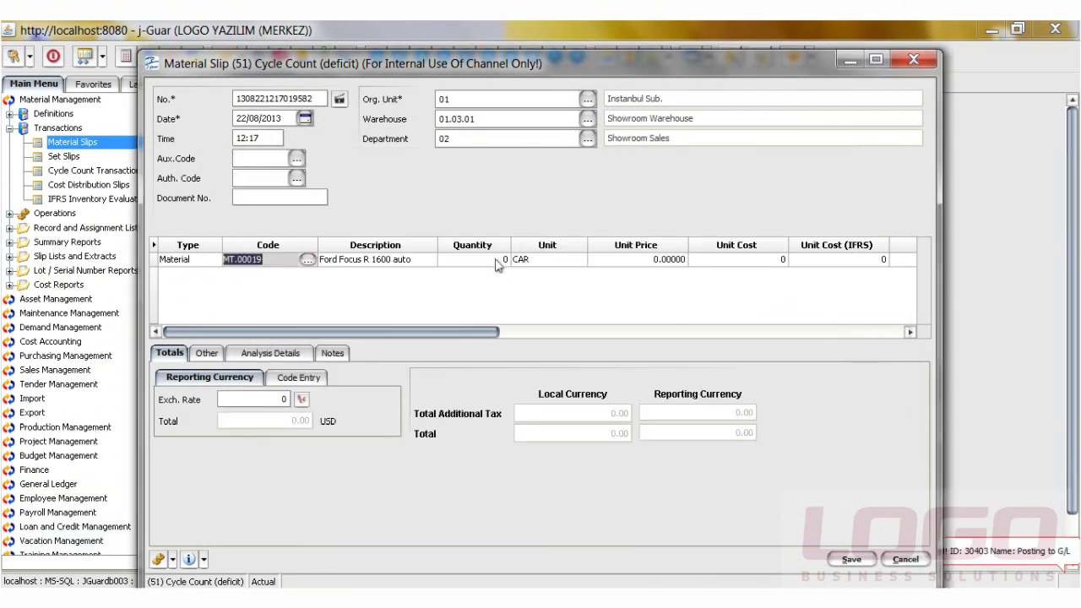
click(495, 259)
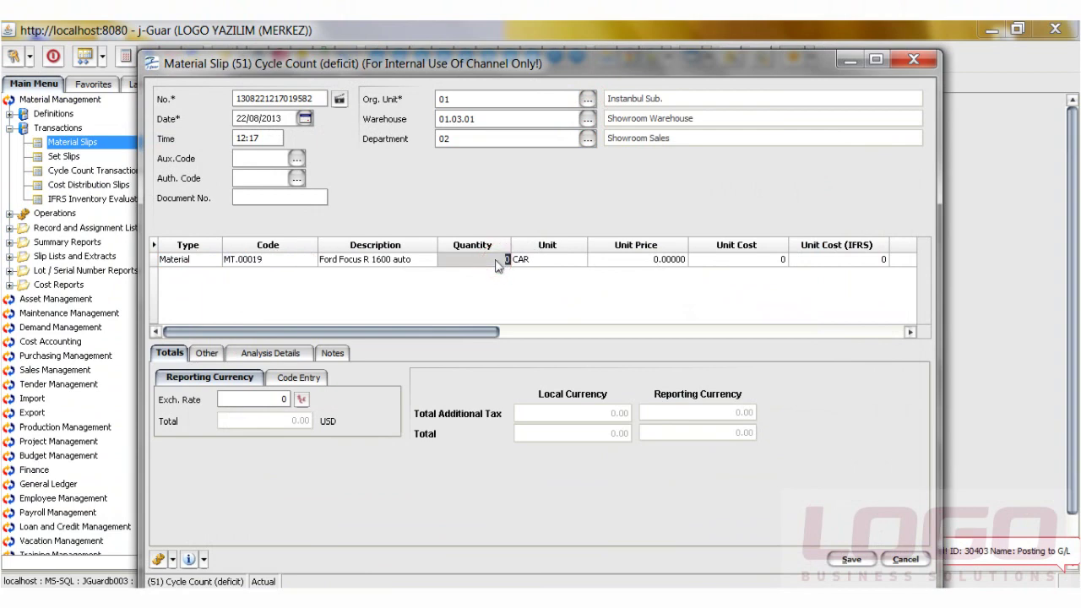
Set the unit price of the MT.00019 deficit line from the 1st Cost, Average of on hand price type and save the slip
click(625, 262)
click(680, 259)
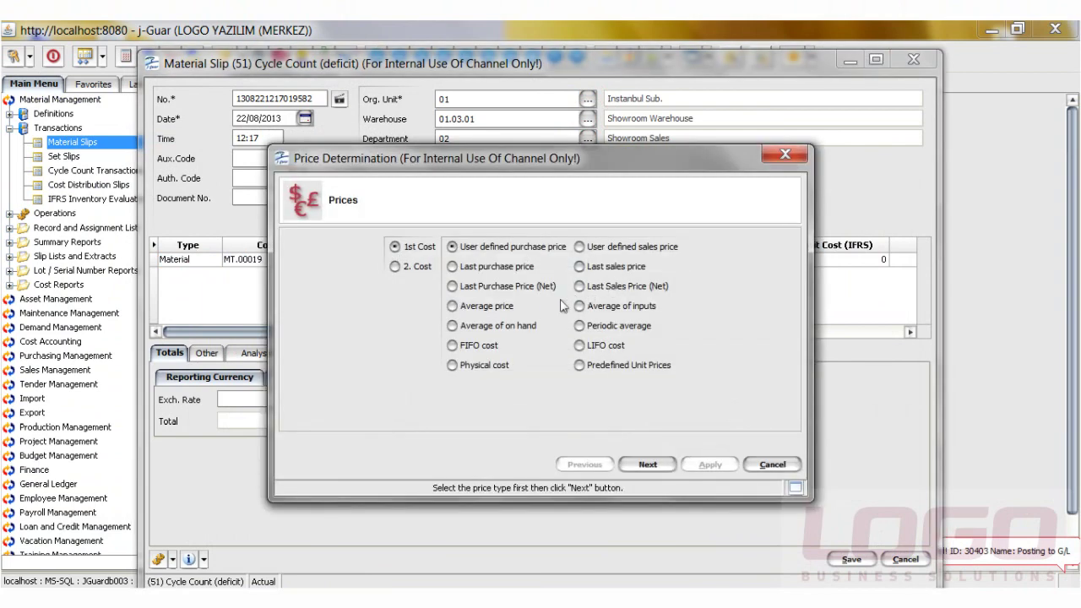
click(492, 327)
click(709, 464)
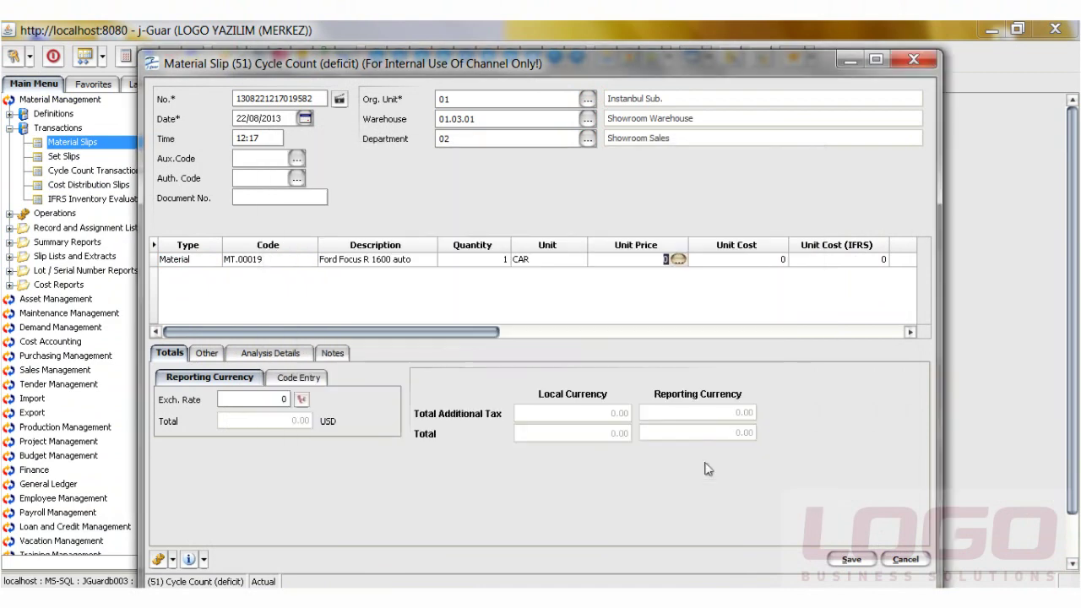
click(763, 264)
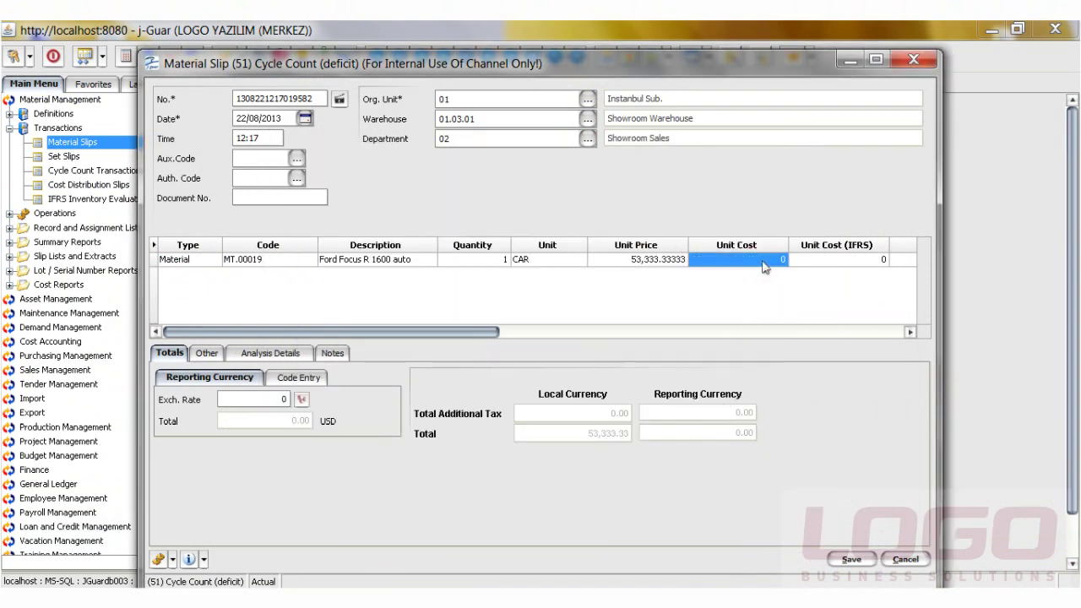
click(851, 559)
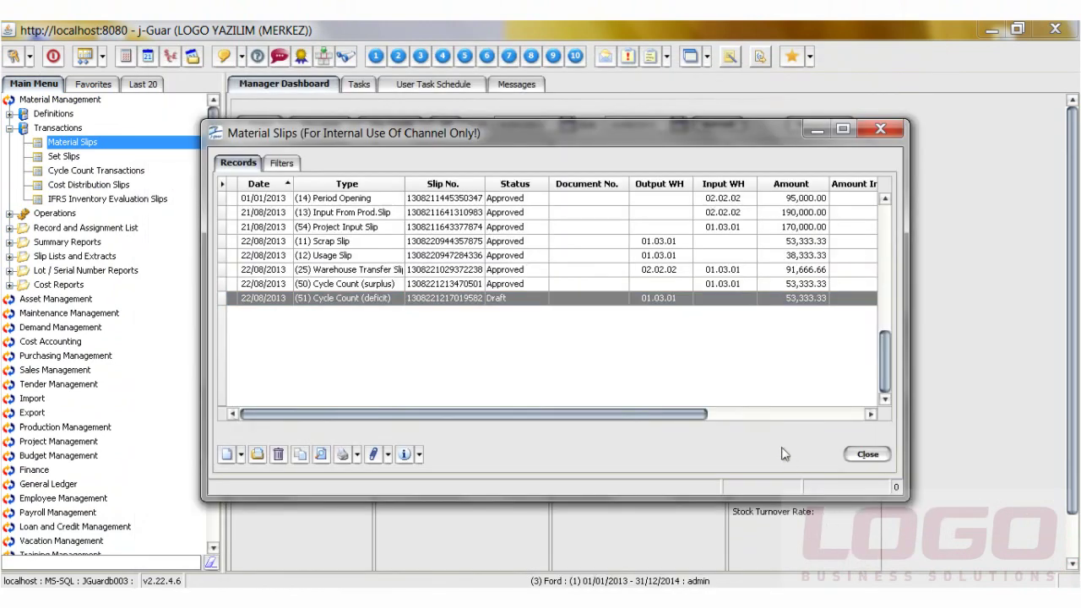
Change the status of the Cycle Count (deficit) slip to Approved
right_click(488, 297)
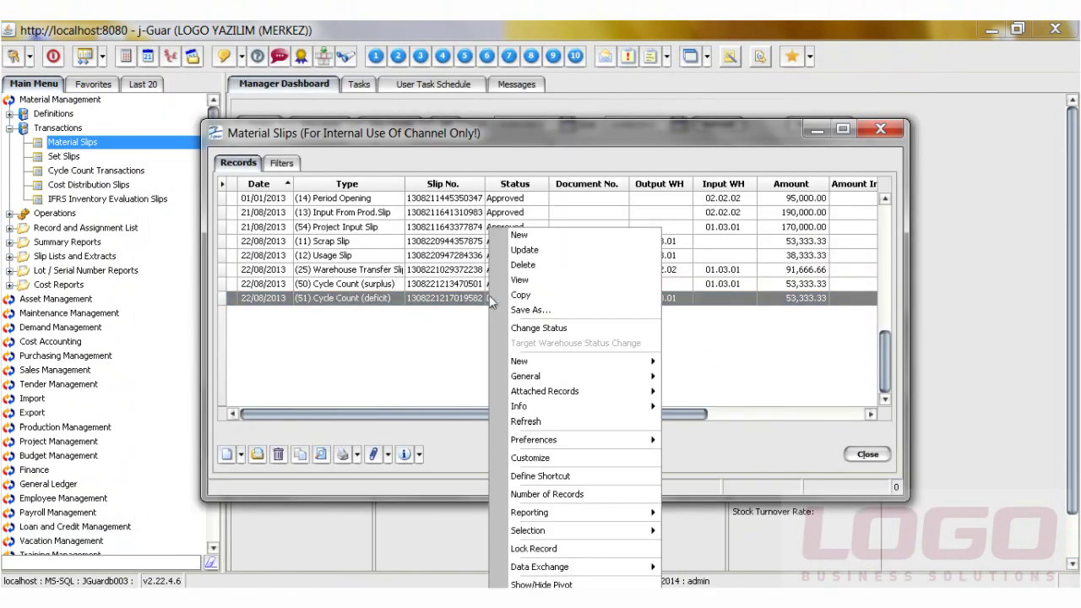
click(545, 328)
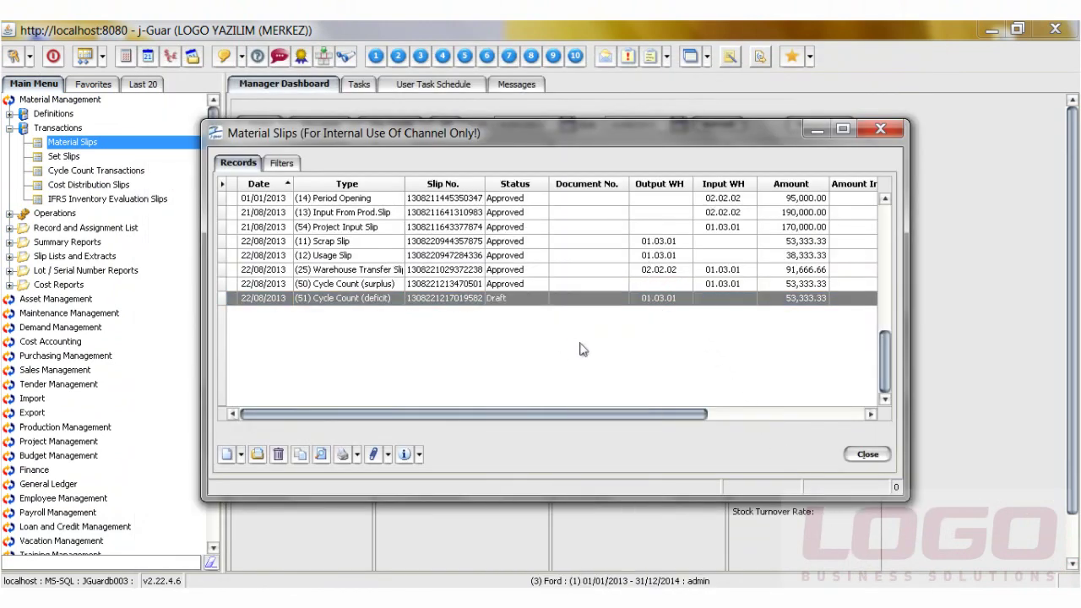
click(716, 459)
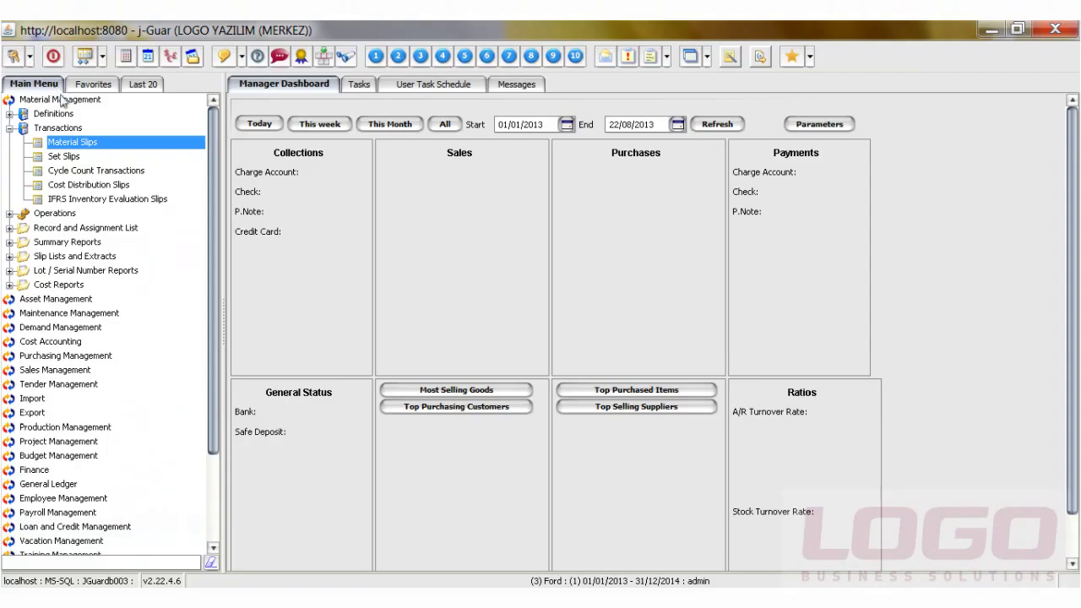
Check which user-defined slip types are offered for a new User Defined Material Entry Slip, and close the slip list
double_click(67, 142)
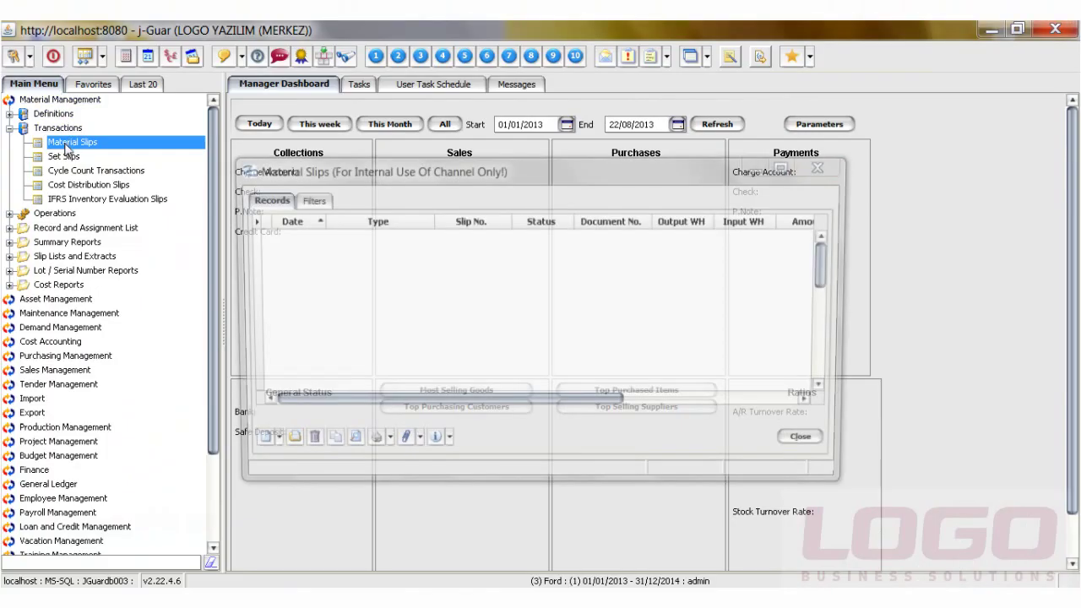
click(267, 444)
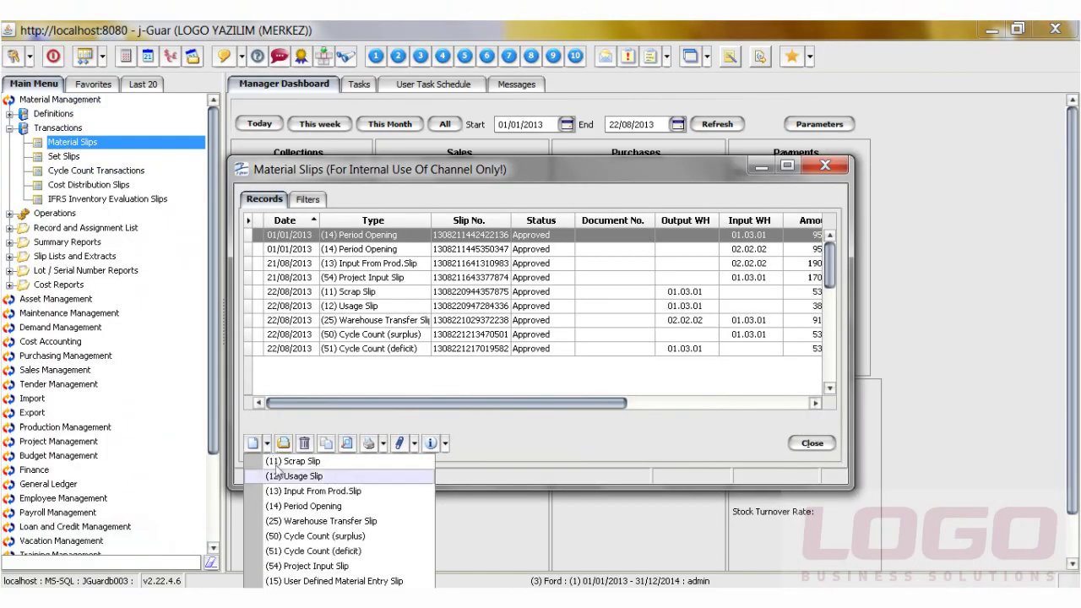
click(352, 570)
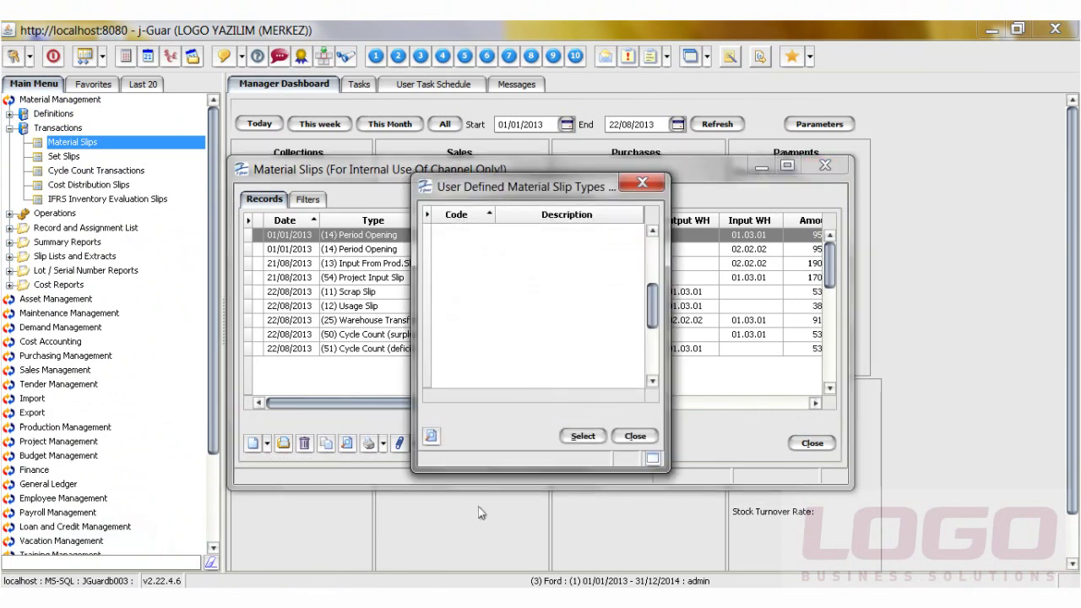
click(640, 436)
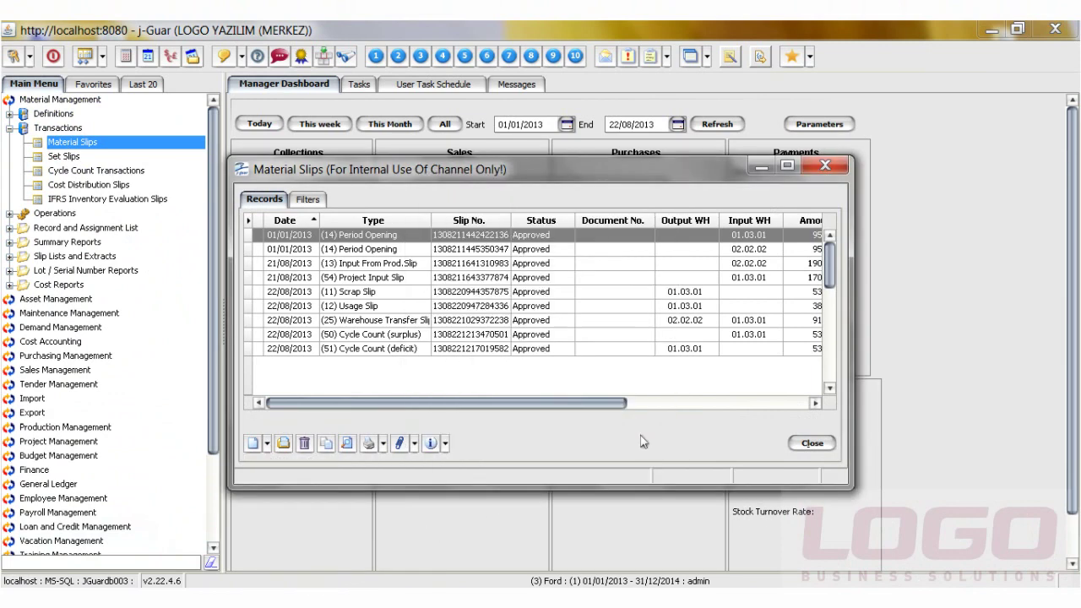
click(825, 168)
Open the User Defined Material Slips definitions for Material Management under the System Settings types
scroll(188, 285, down, 3)
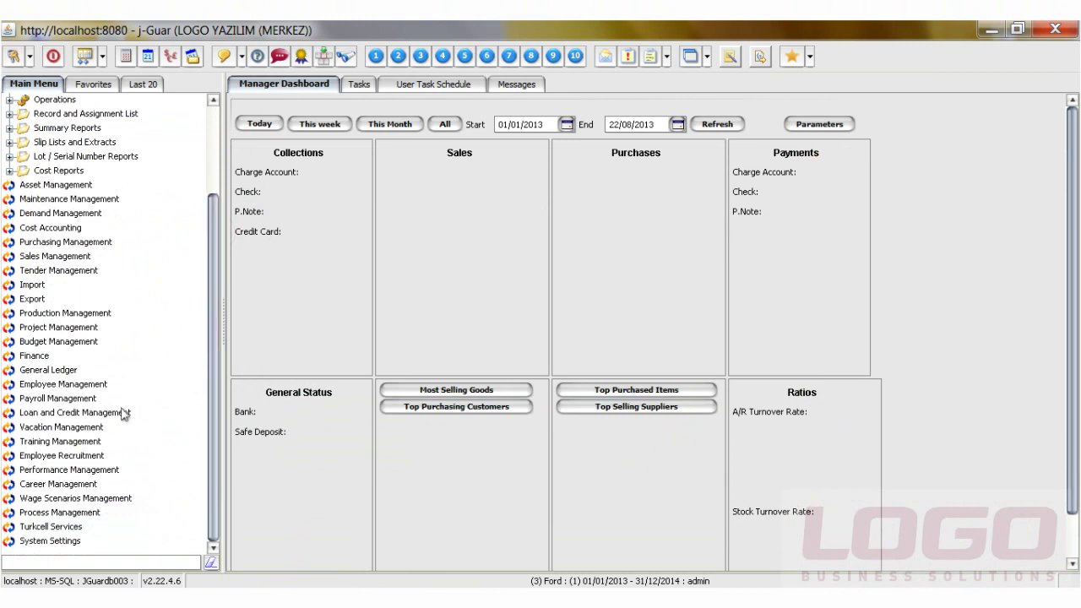
click(30, 544)
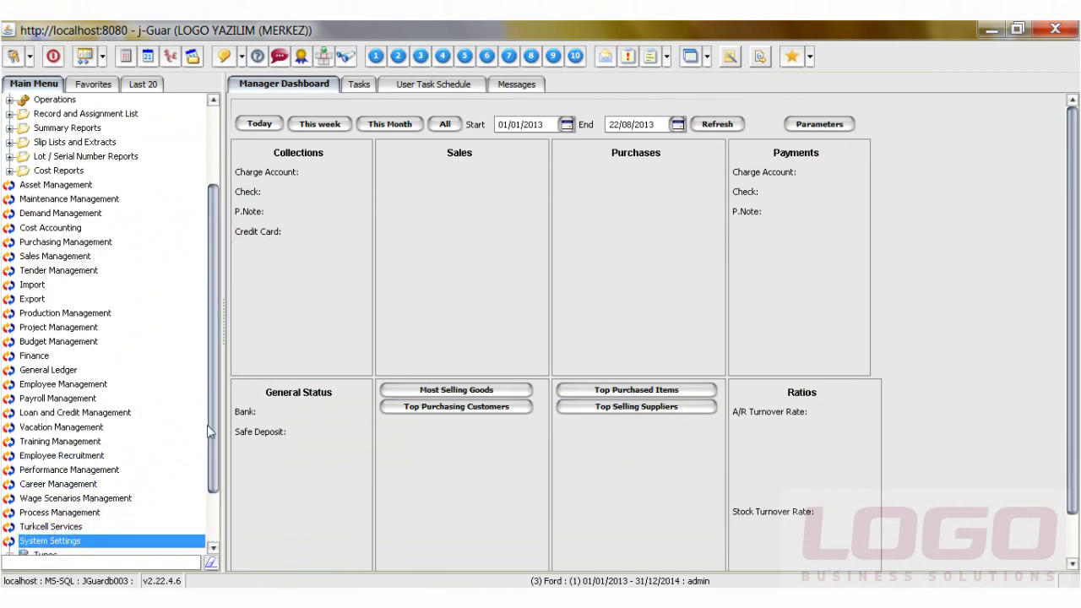
click(36, 485)
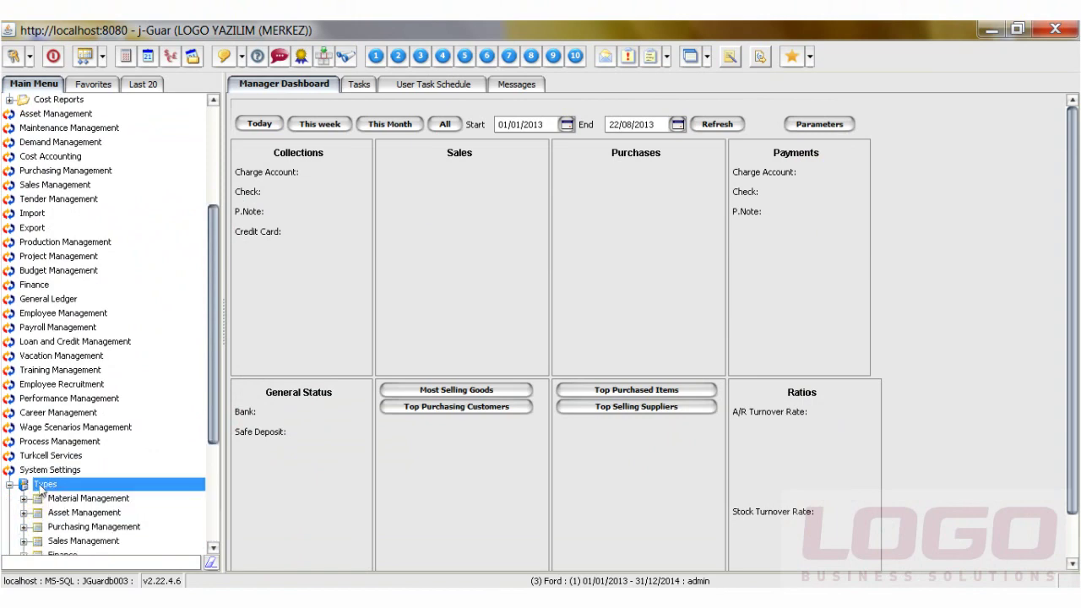
click(88, 498)
click(112, 513)
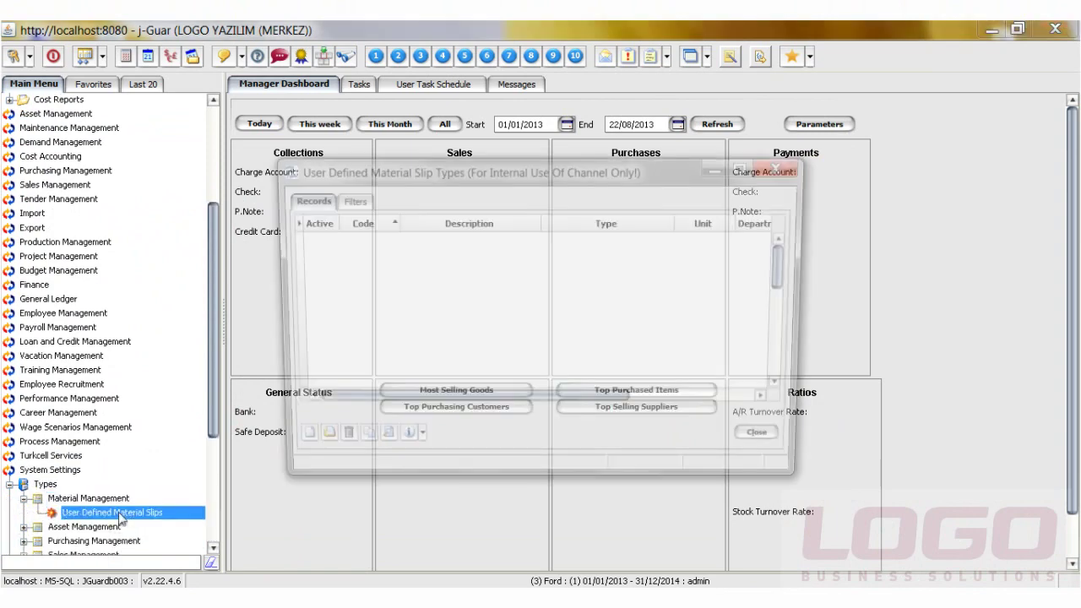
Create user-defined slip type SP.01 with description Input Warranty Material and type Material Input Slip
click(291, 442)
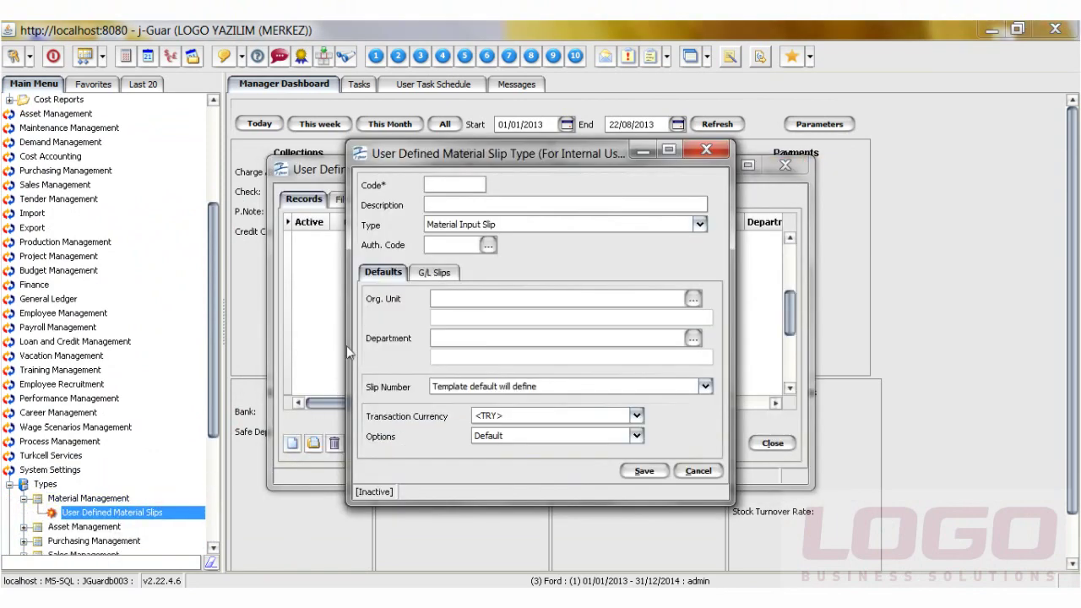
text(SP.01)
click(438, 204)
text(Input Warranty Material)
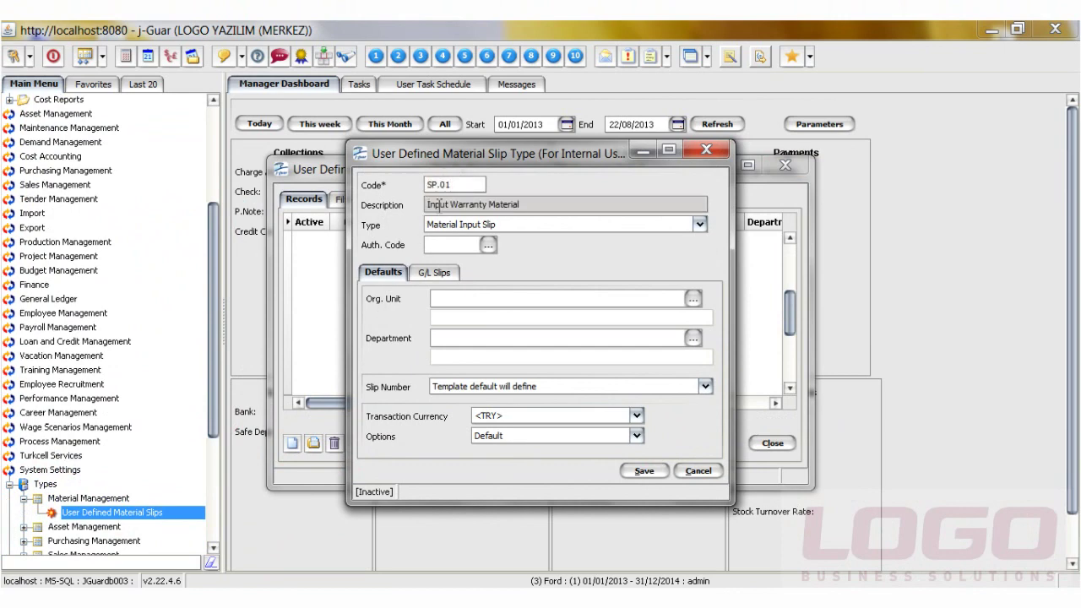
click(496, 226)
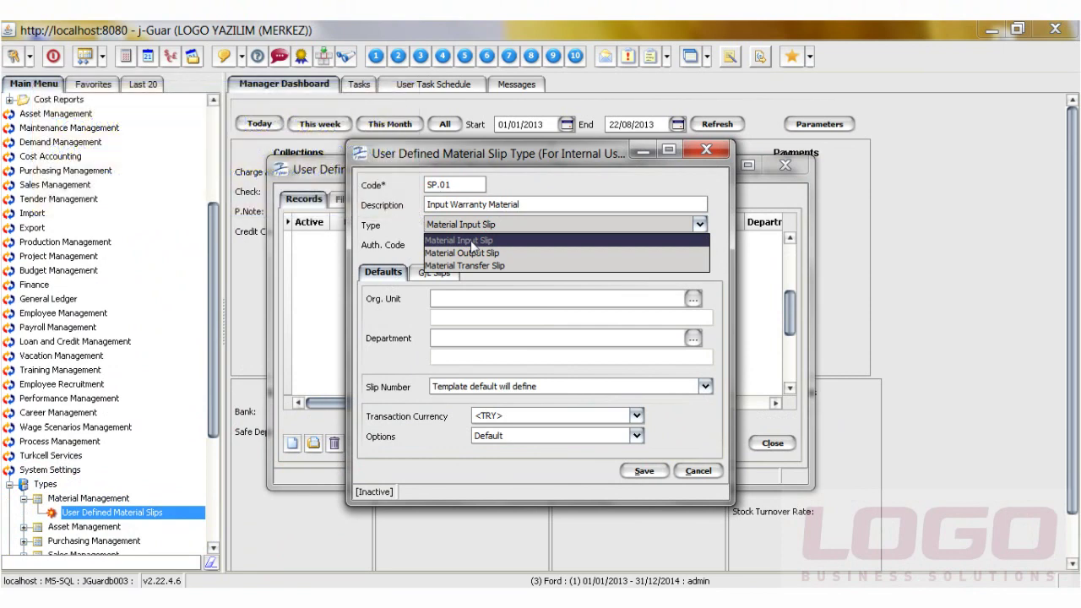
click(472, 241)
Assign org. unit 01 Instanbul Sub. and main chart G/L slip type 04 Daily / Journal to SP.01 and save it
click(449, 298)
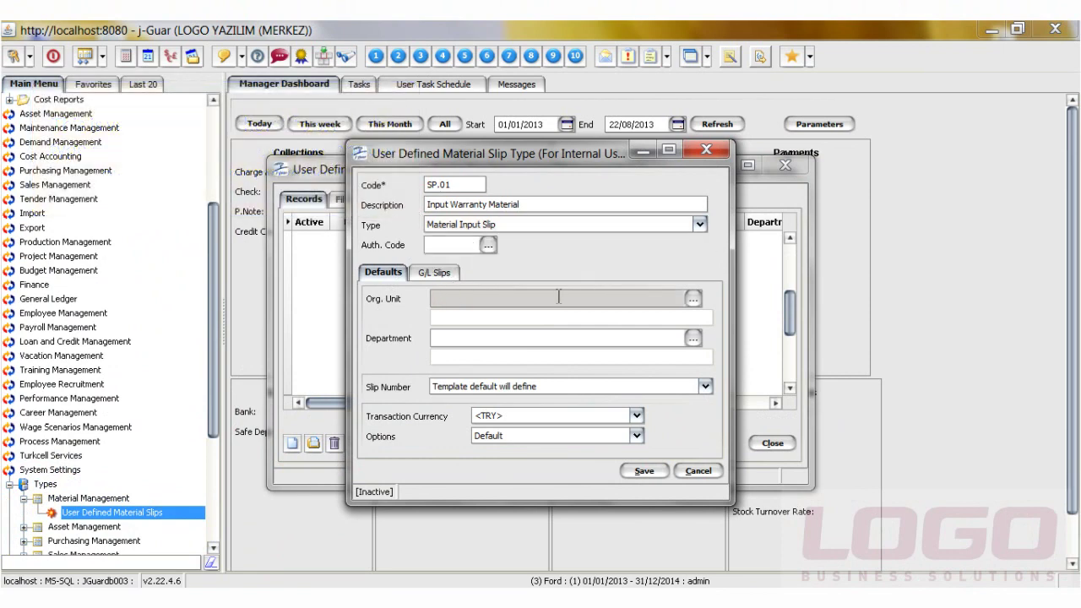
click(692, 298)
click(438, 217)
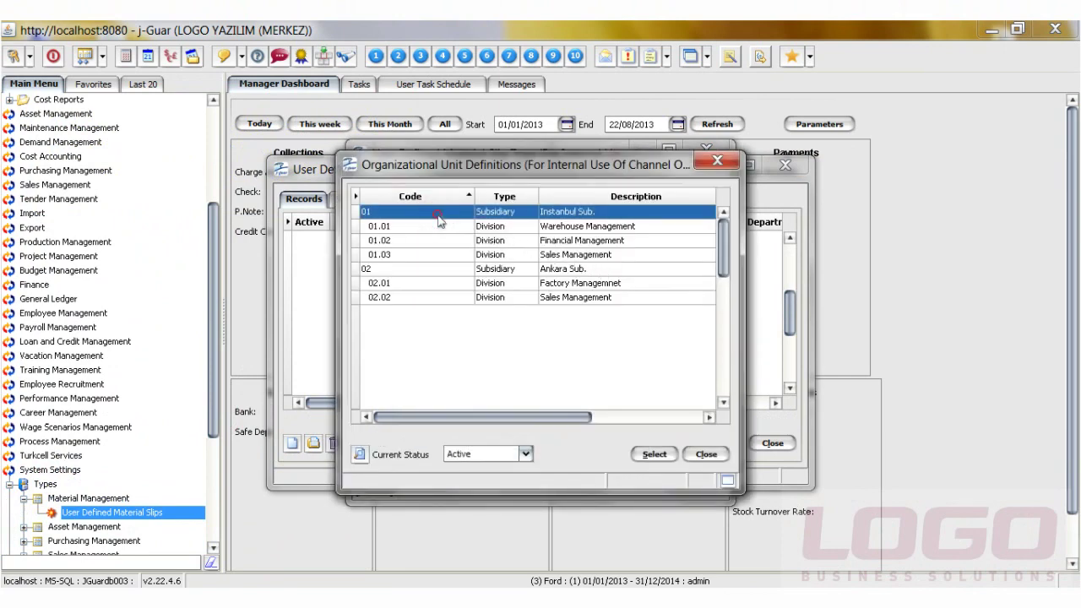
double_click(438, 217)
click(609, 295)
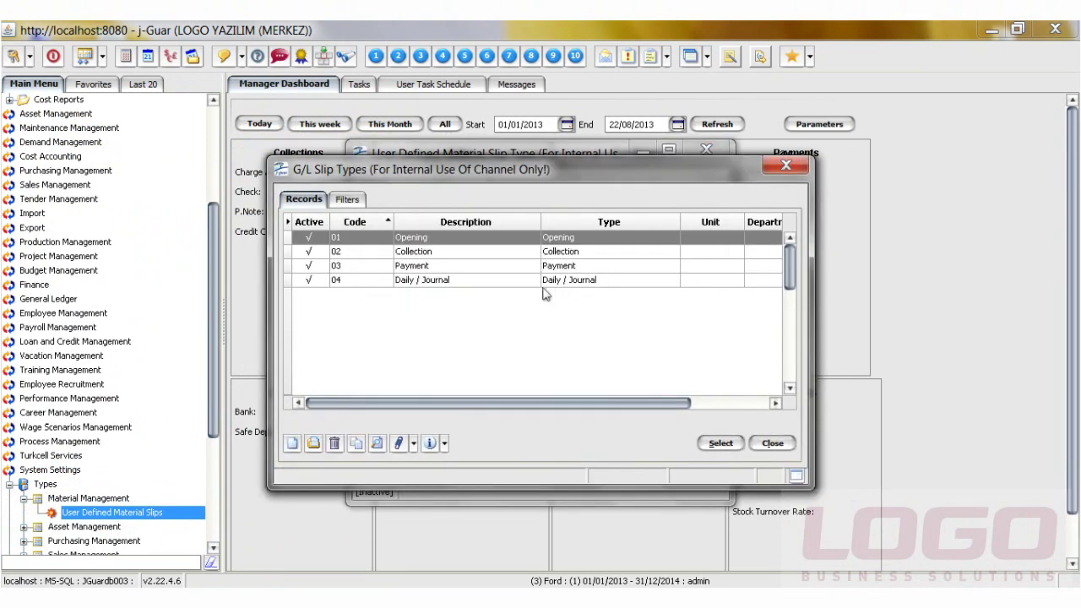
click(467, 280)
double_click(467, 280)
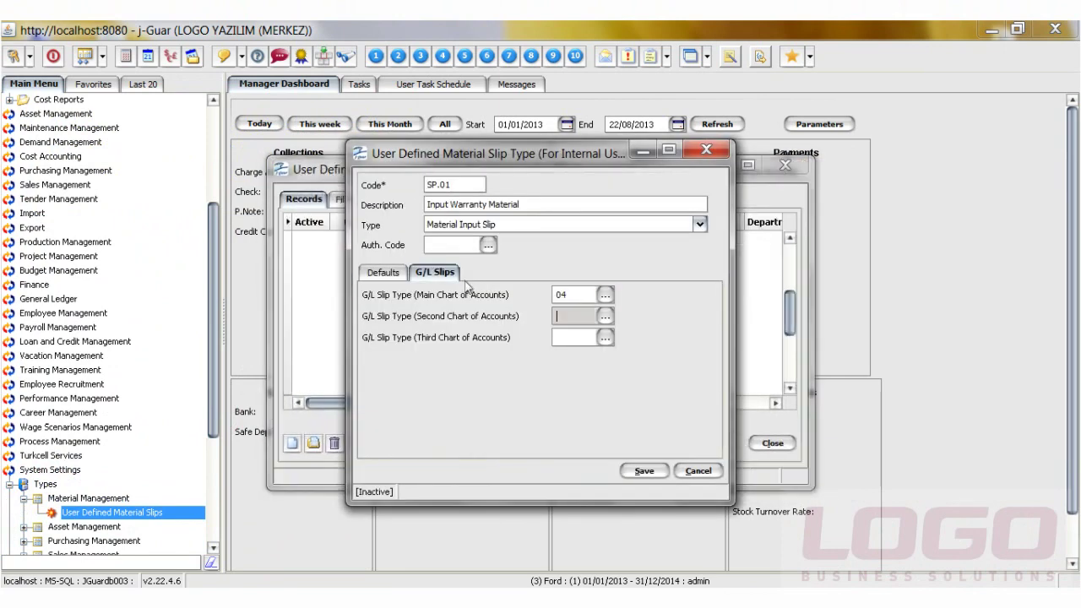
click(643, 470)
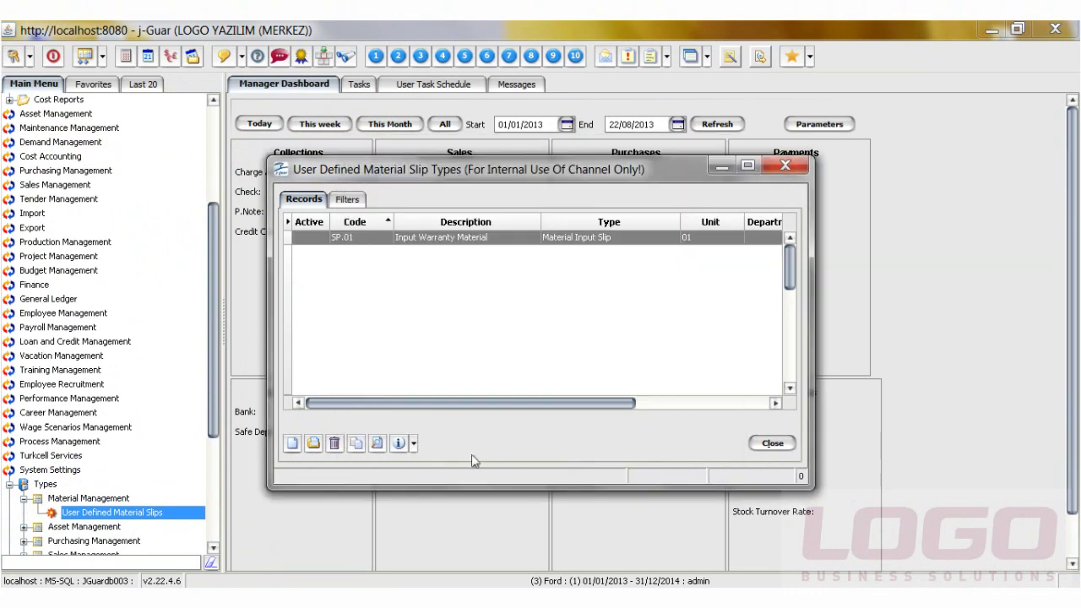
Create user-defined slip type SP.02 with description Output Warranty Materials and type Material Output Slip
click(291, 442)
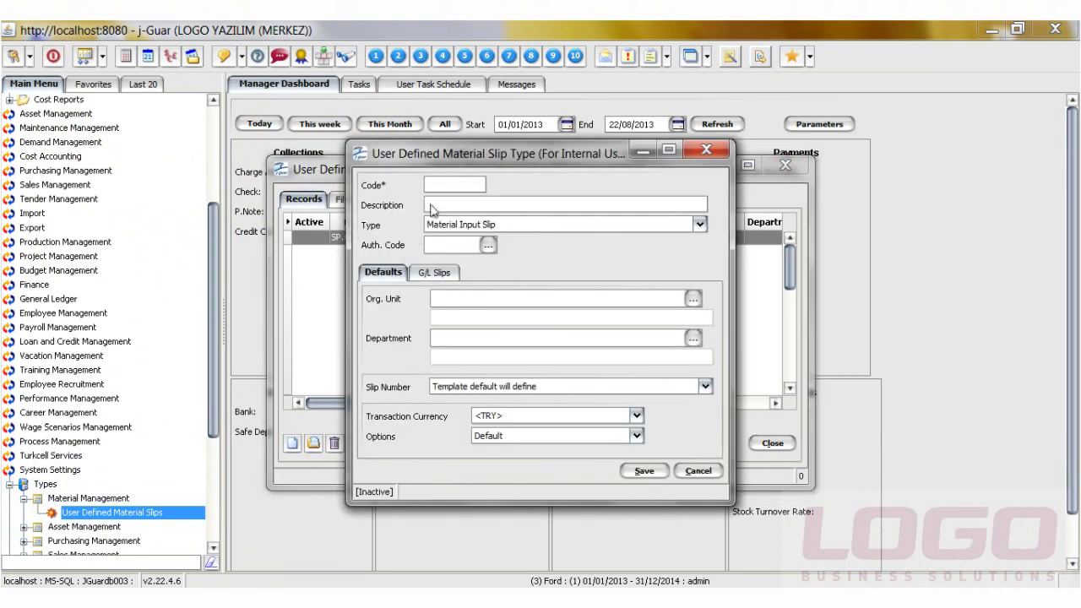
click(437, 178)
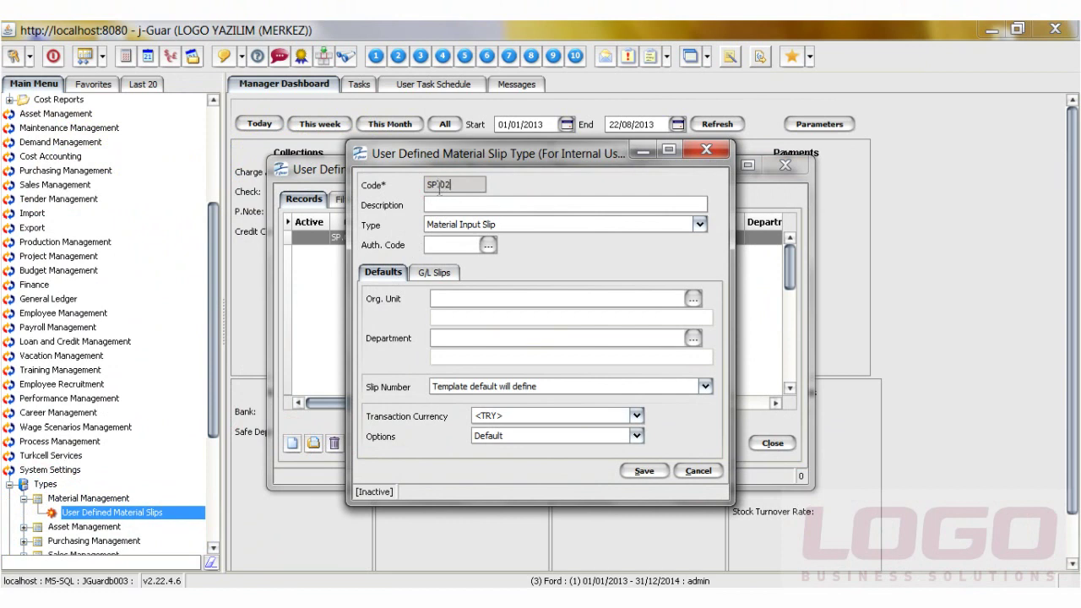
click(443, 205)
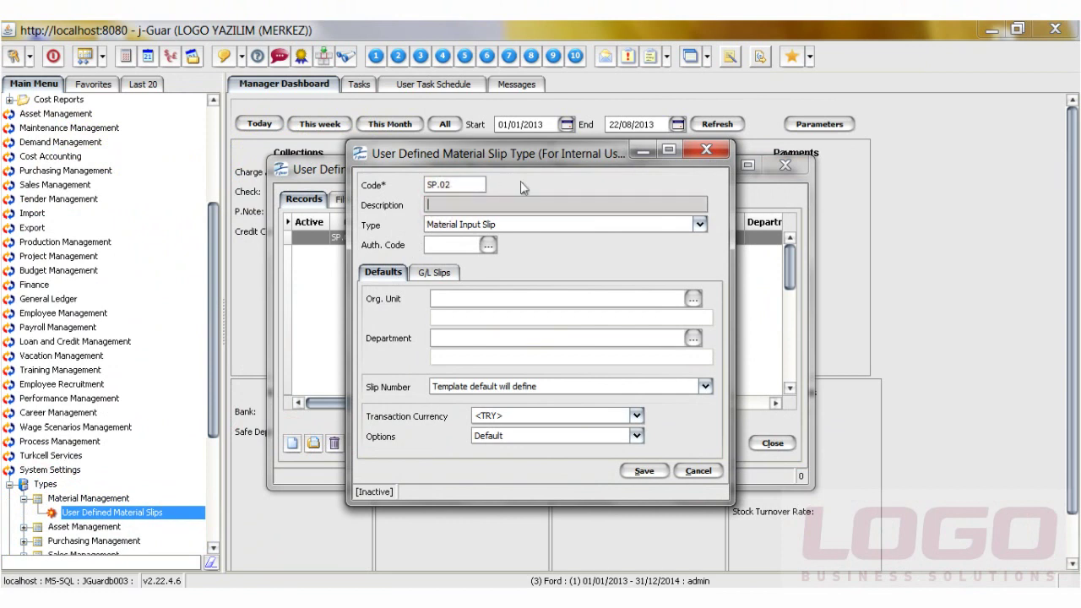
text(Out put Warranty Materials)
click(571, 302)
click(538, 225)
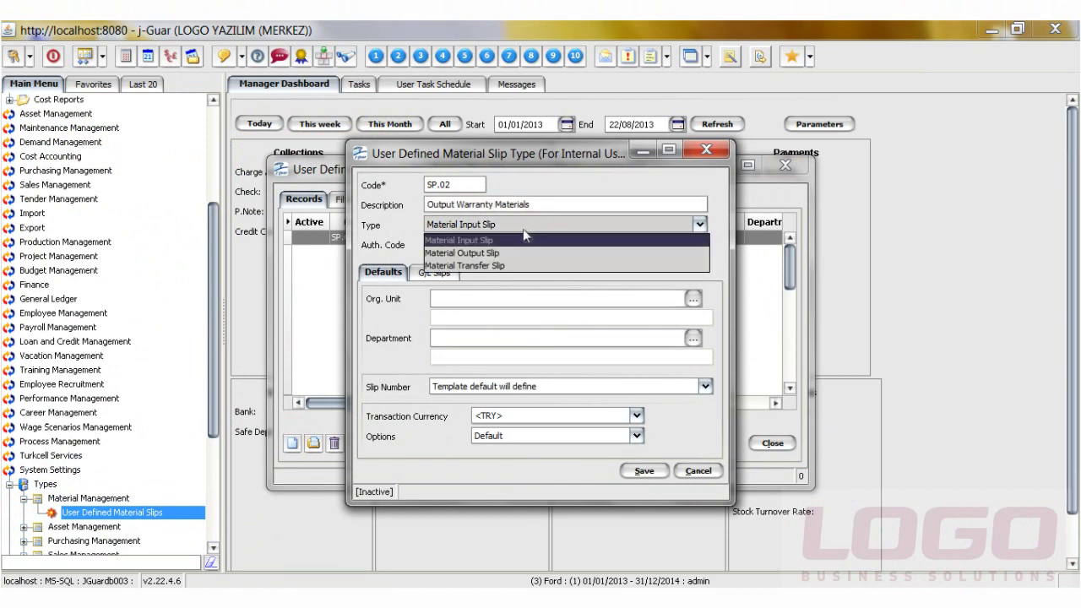
click(494, 248)
Assign org. unit 01 Instanbul Sub. and main chart G/L slip type 04 Daily / Journal to SP.02 and save it
click(530, 299)
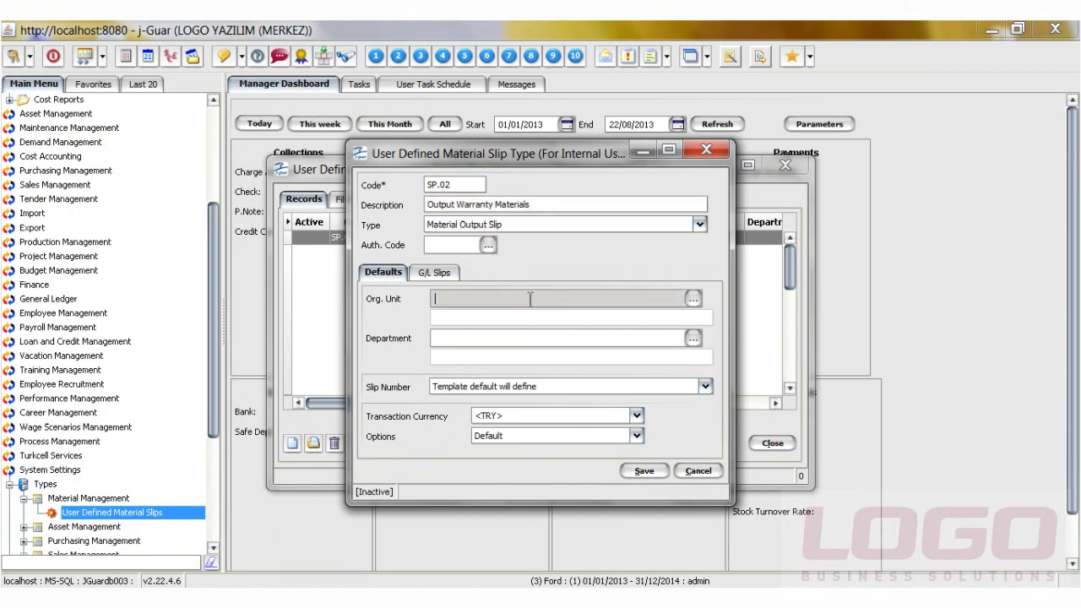
click(692, 298)
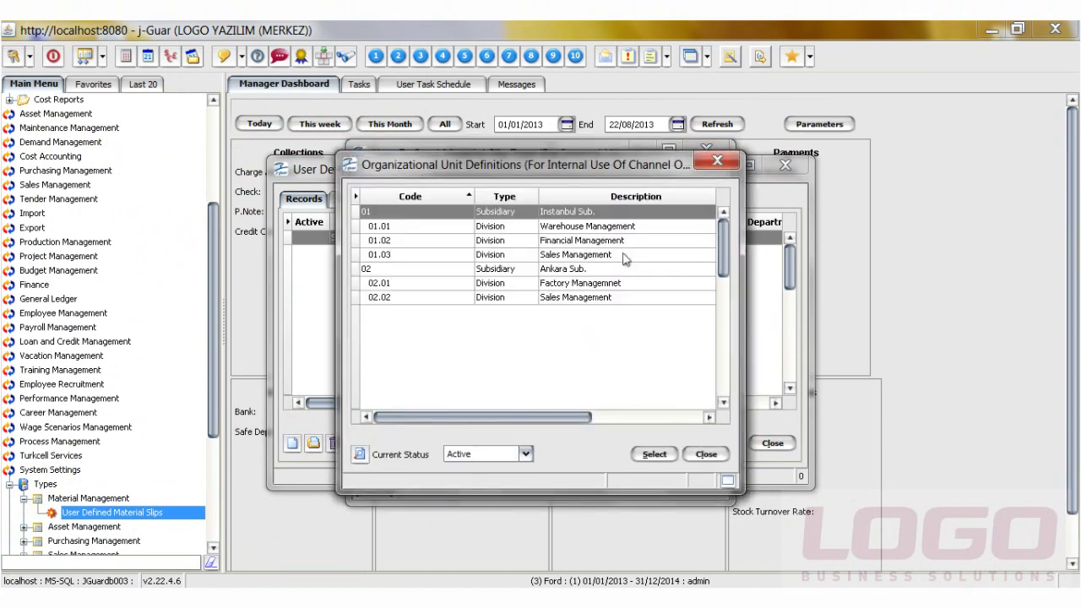
double_click(564, 211)
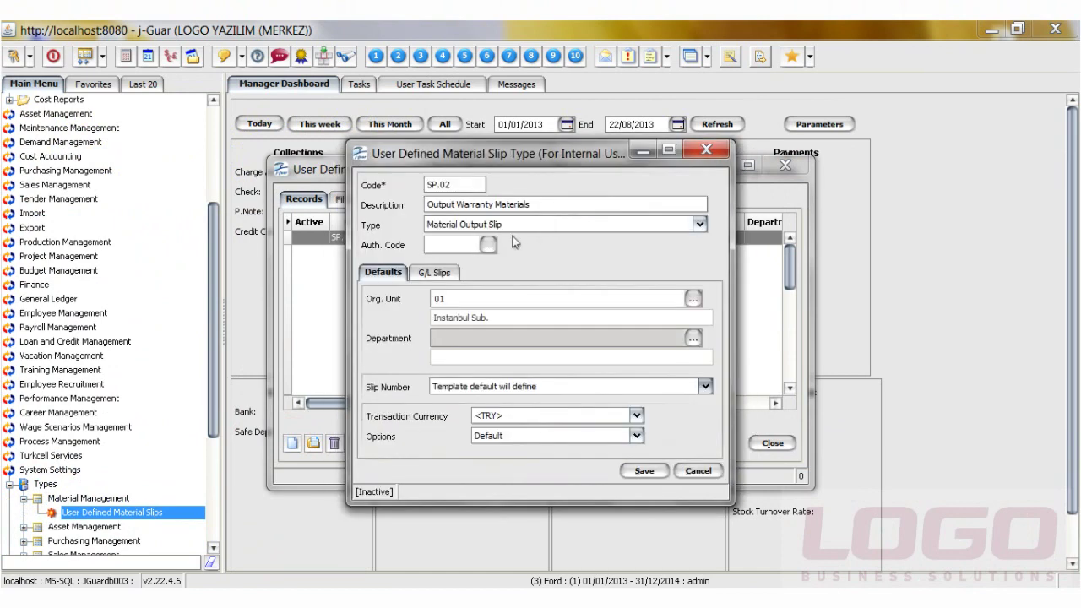
click(434, 272)
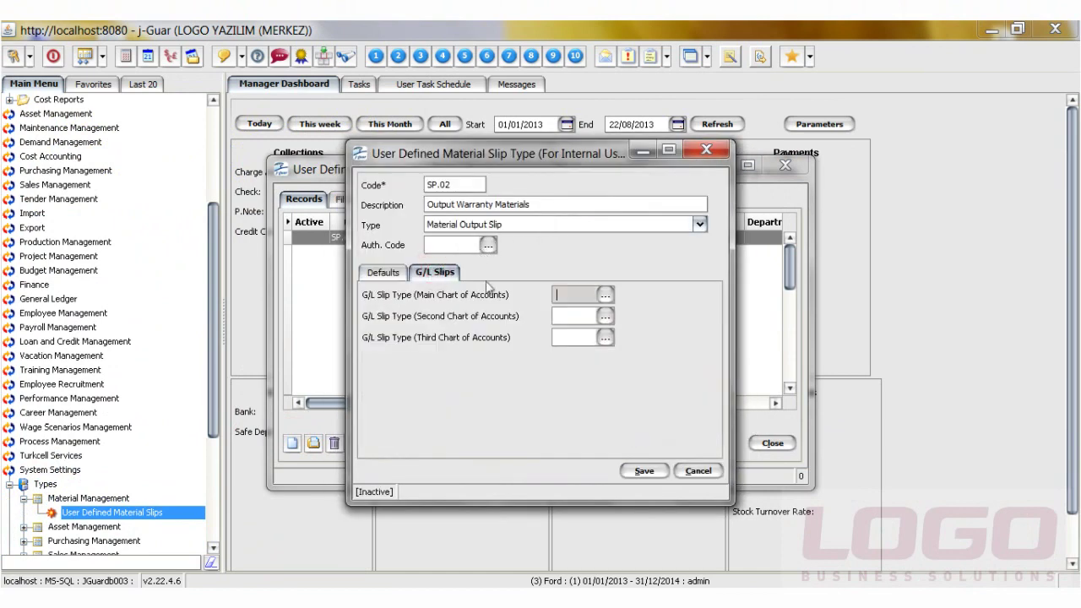
click(605, 296)
double_click(545, 279)
click(644, 470)
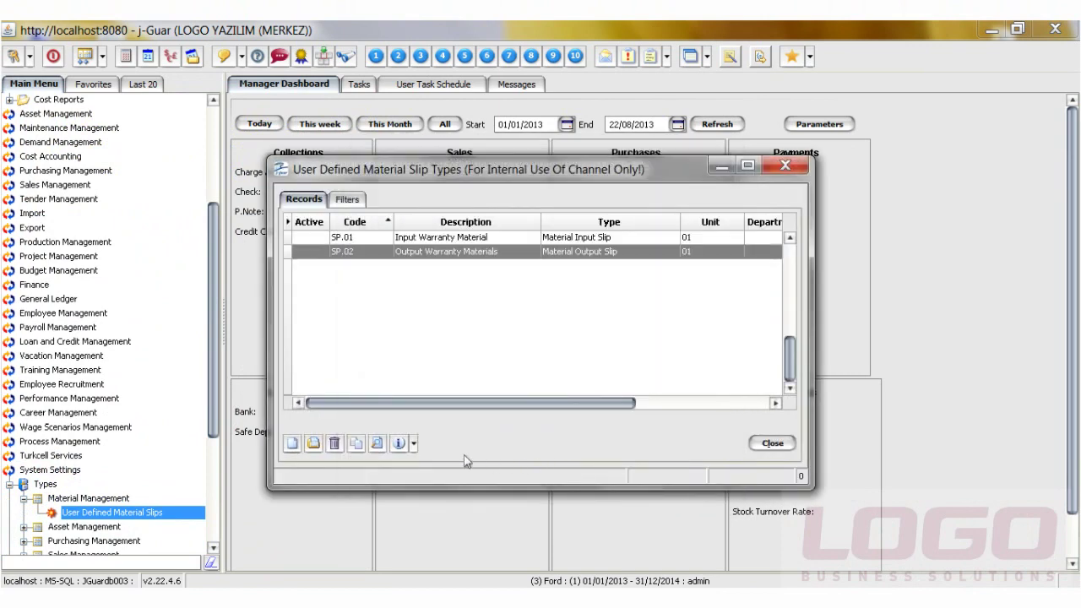
Create user-defined slip type SP.03 with description Transfer Warranty Materials and type Material Transfer Slip
click(291, 443)
click(449, 187)
text(SP.03)
key(Tab)
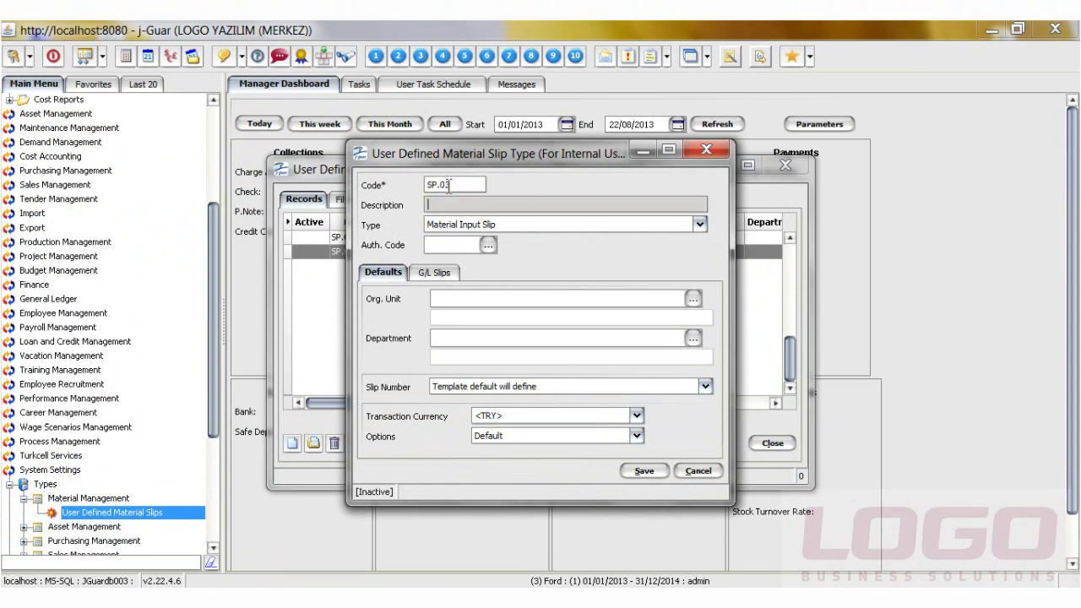
text(Transfer Warranty Materials)
click(528, 225)
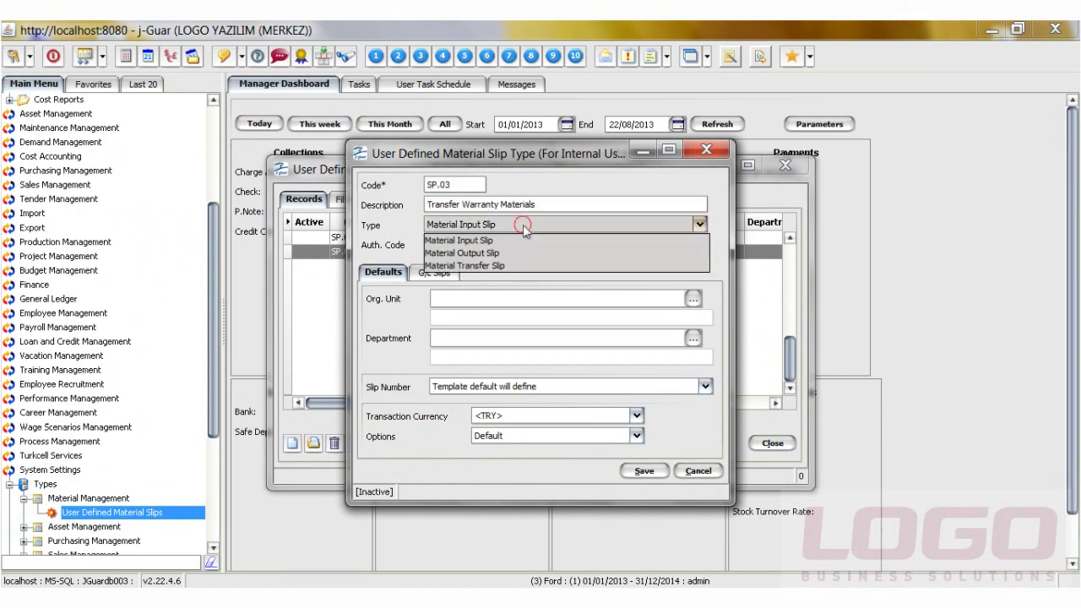
click(494, 269)
Assign org. unit 01 Instanbul Sub. and main chart G/L slip type 04 Daily / Journal to SP.03 and save it
click(692, 298)
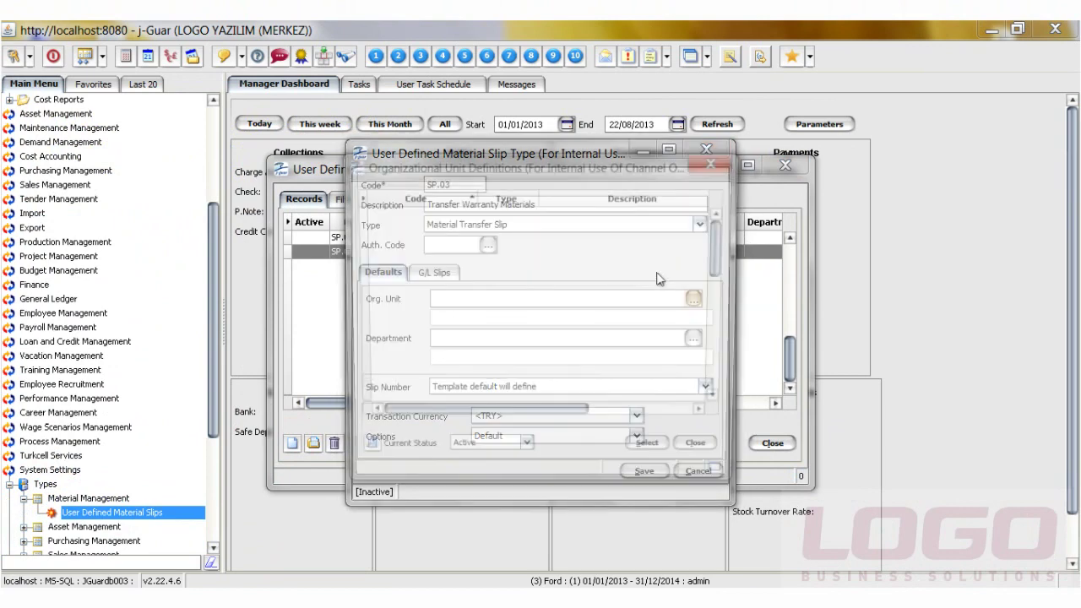
double_click(566, 212)
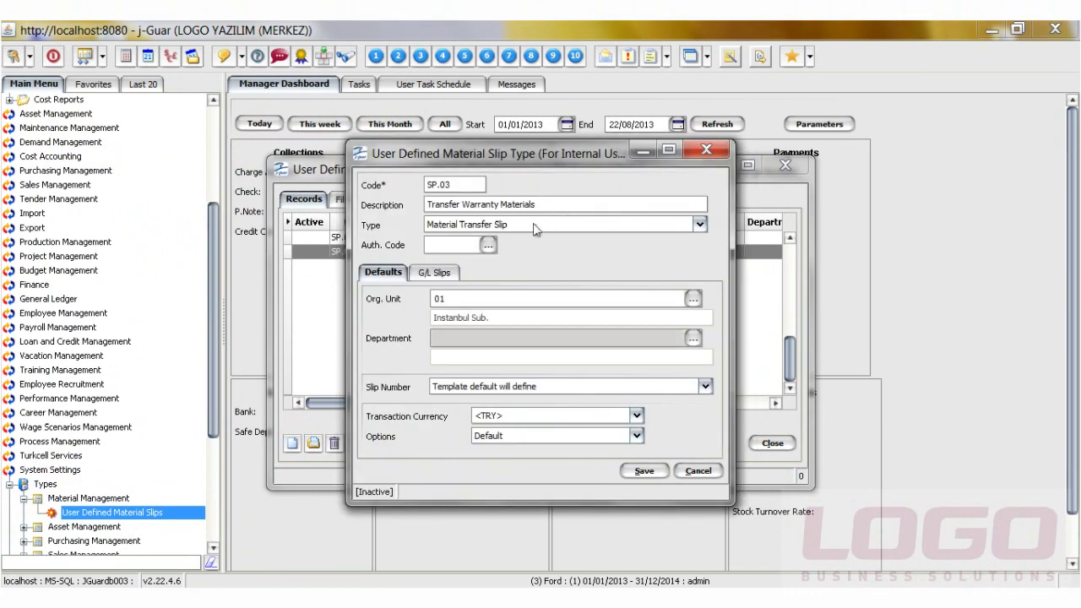
click(434, 273)
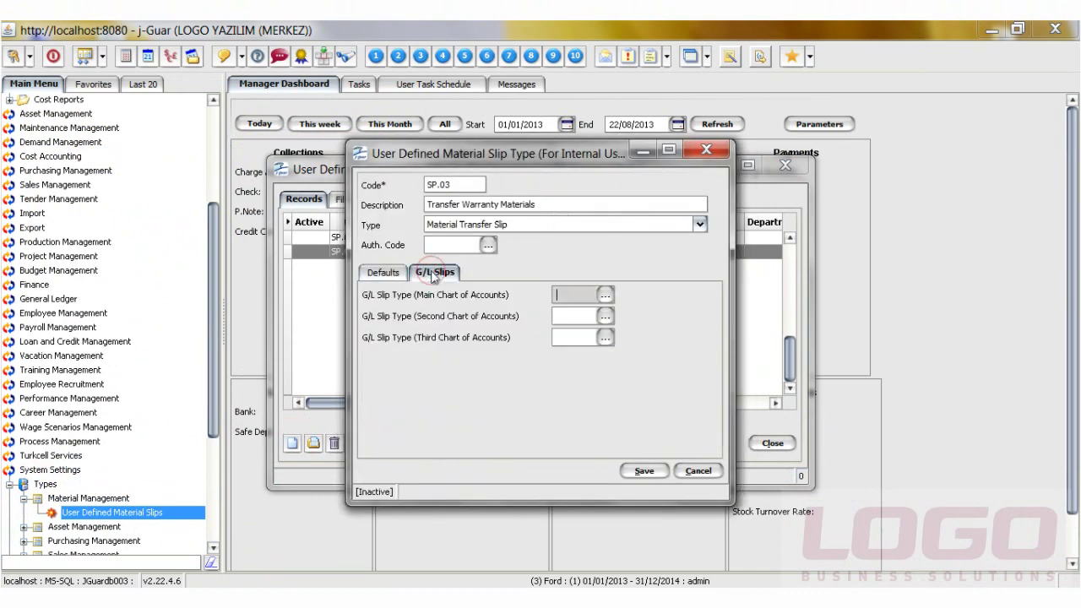
click(605, 295)
double_click(555, 281)
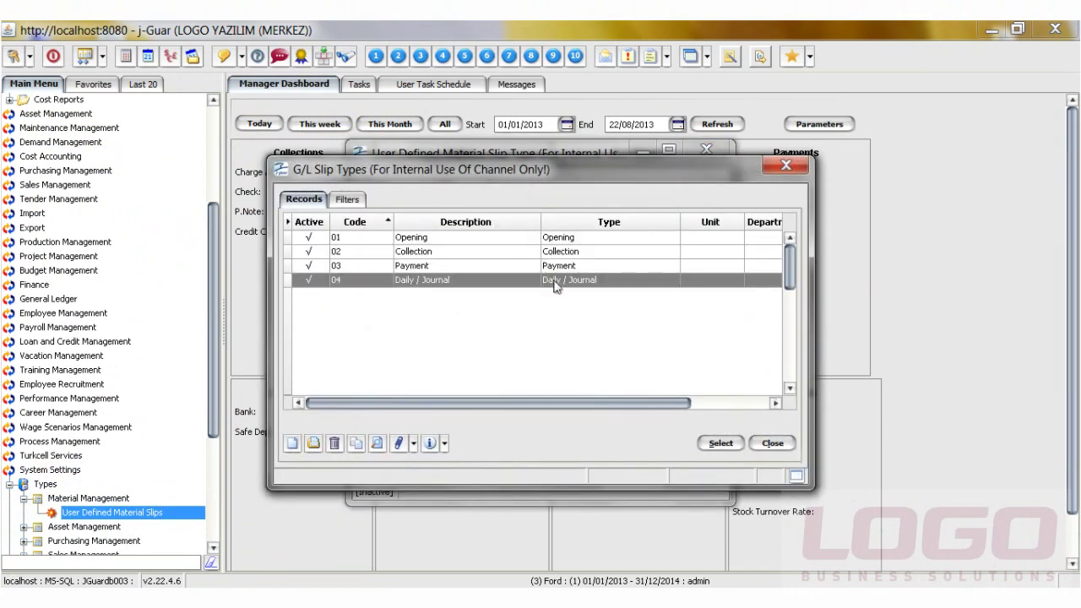
click(643, 471)
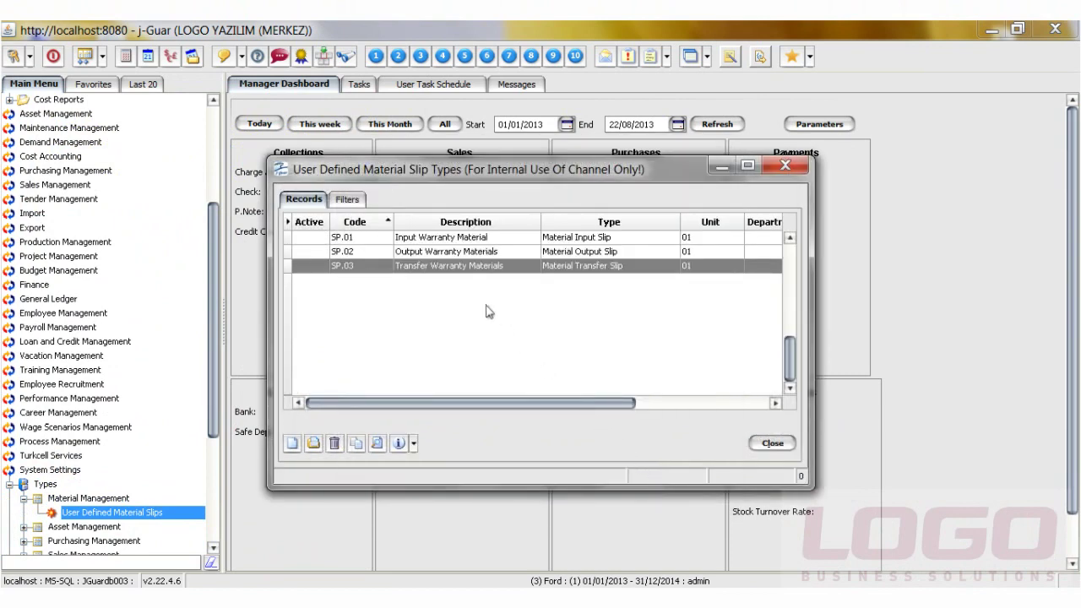
Open the status change options for slip type SP.01 Input Warranty Material
click(435, 250)
click(434, 244)
right_click(457, 238)
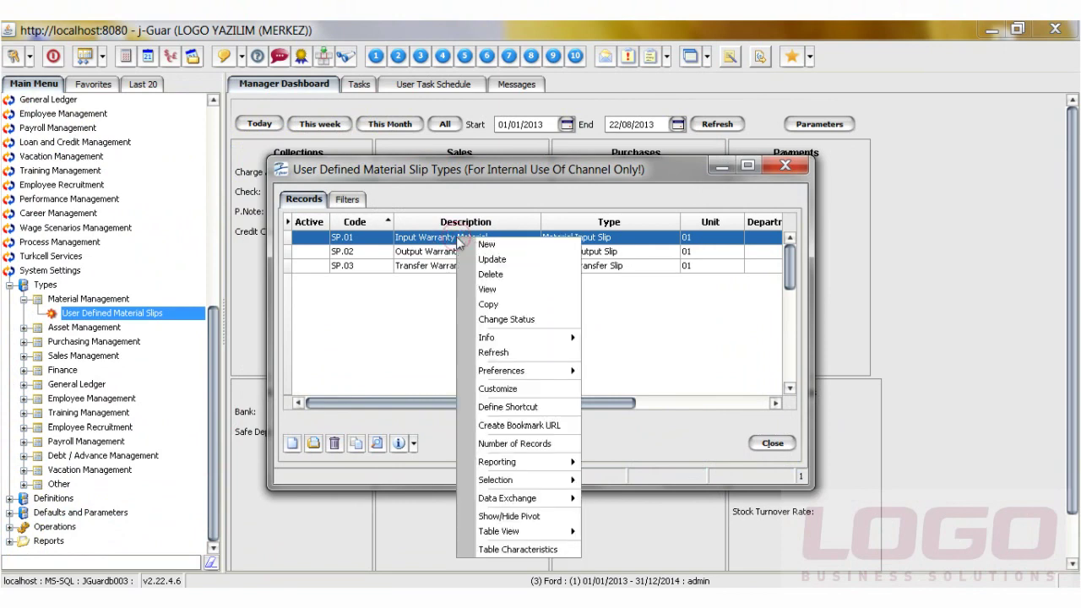
click(505, 319)
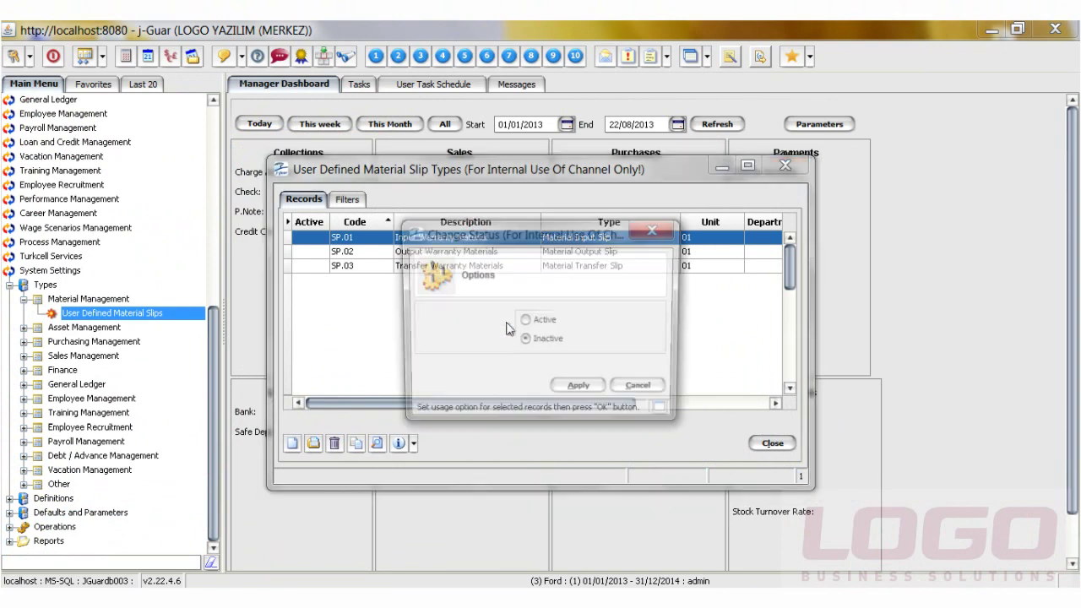